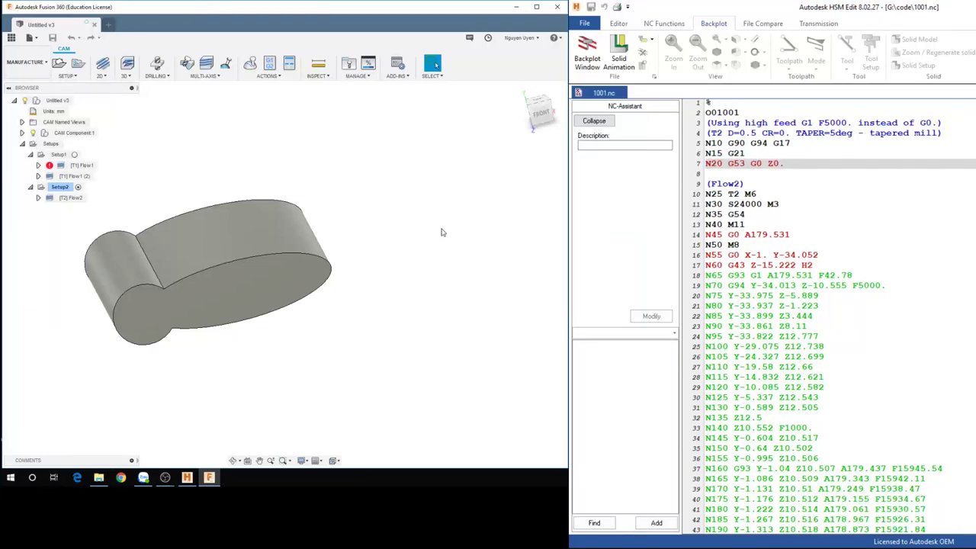
# - After orbiting the part, switch the workspace from Manufacture to Design
pyautogui.keyDown('shift'); pyautogui.moveTo(356, 235); pyautogui.dragTo(440, 240, button='middle'); pyautogui.keyUp('shift')
pyautogui.scroll(3, 439, 240)
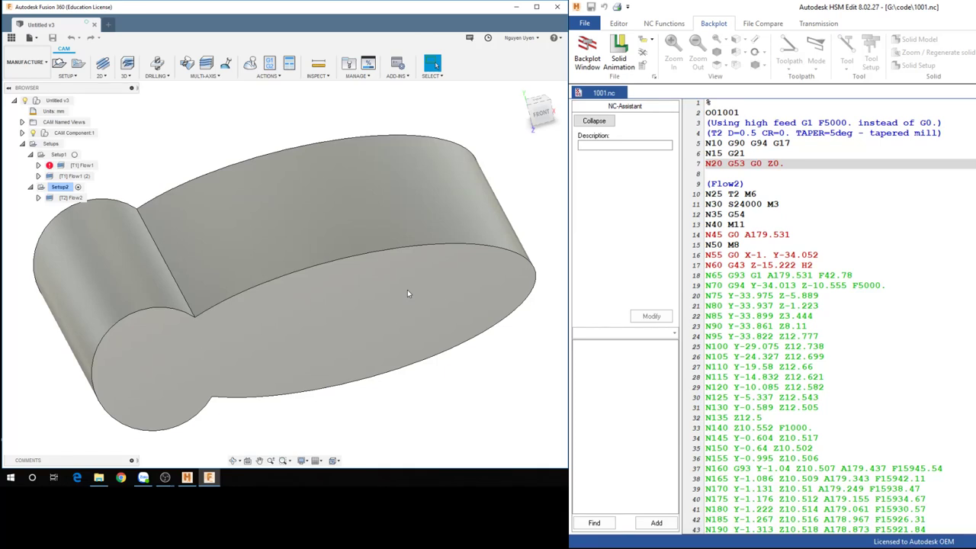
pyautogui.moveTo(388, 289)
pyautogui.keyDown('shift'); pyautogui.mouseDown(button='middle')
pyautogui.moveTo(318, 219)
pyautogui.moveTo(298, 161)
pyautogui.moveTo(262, 224)
pyautogui.moveTo(183, 230)
pyautogui.moveTo(299, 190)
pyautogui.moveTo(270, 183)
pyautogui.moveTo(337, 209)
pyautogui.moveTo(382, 205)
pyautogui.moveTo(370, 184)
pyautogui.moveTo(324, 200)
pyautogui.mouseUp(button='middle'); pyautogui.keyUp('shift')
pyautogui.moveTo(240, 185); pyautogui.dragTo(272, 190, button='middle')
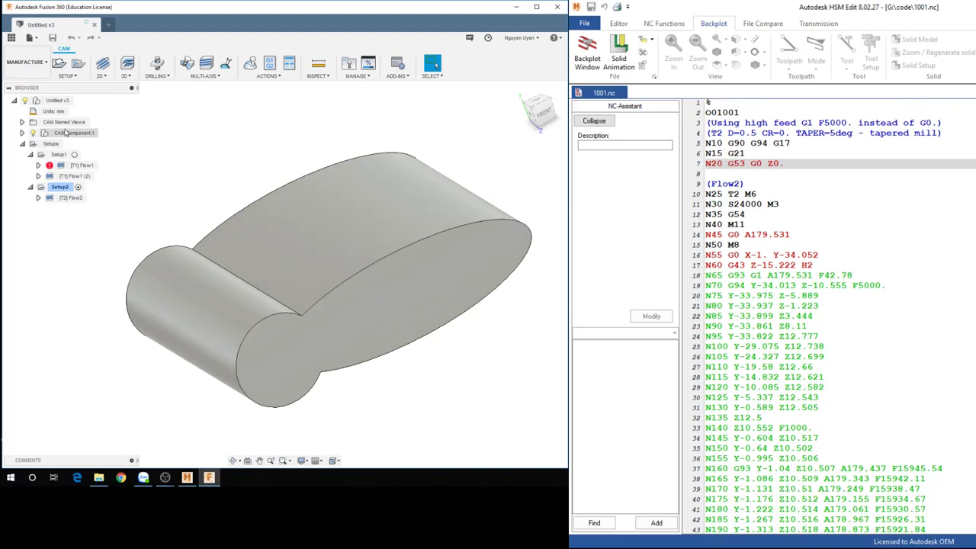
pyautogui.click(45, 75)
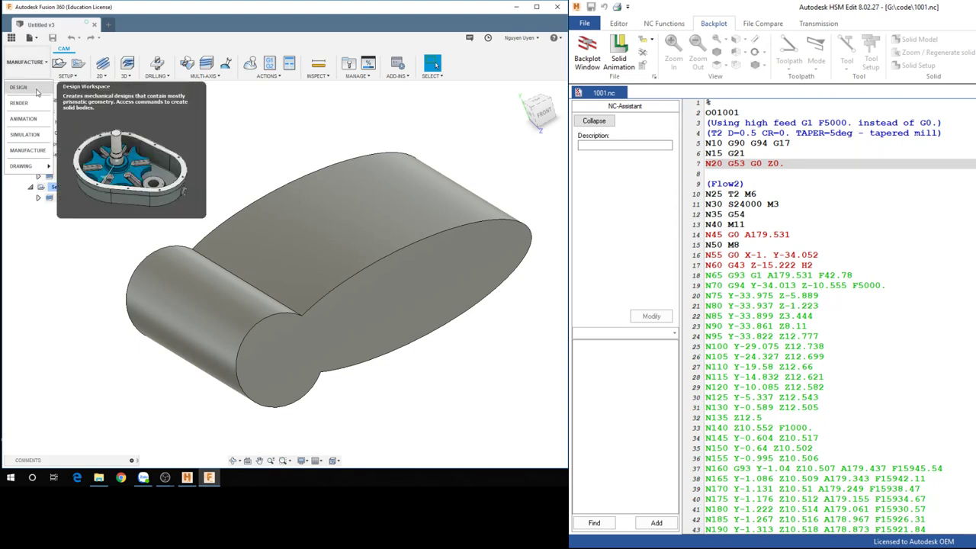
pyautogui.click(36, 92)
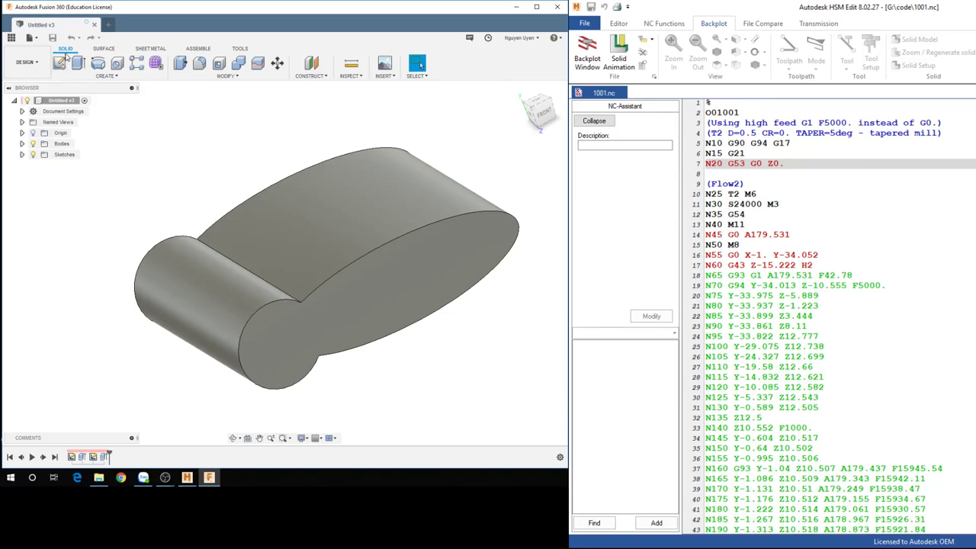
# - Browse the Surface, Sheet Metal and Assemble toolbars, ending on the Tools toolbar
pyautogui.click(103, 49)
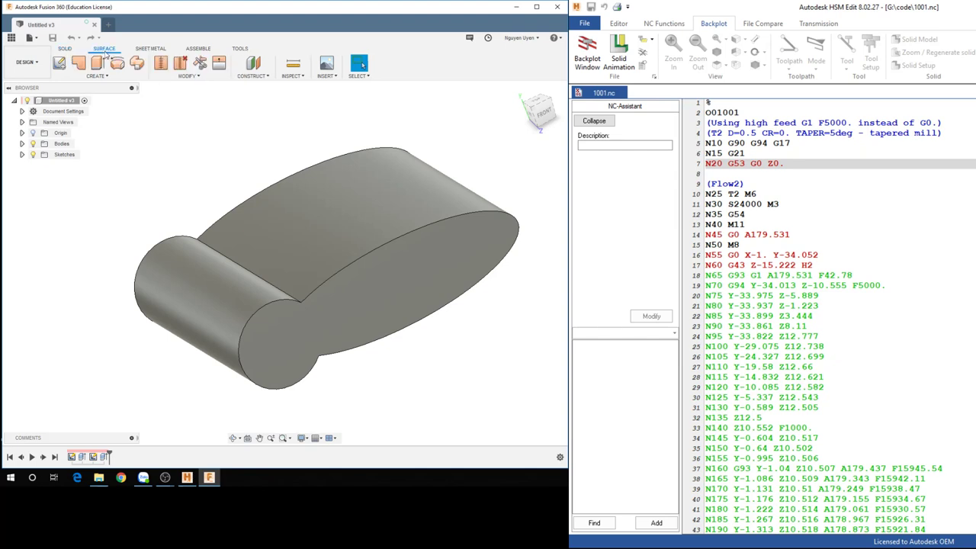
pyautogui.click(150, 51)
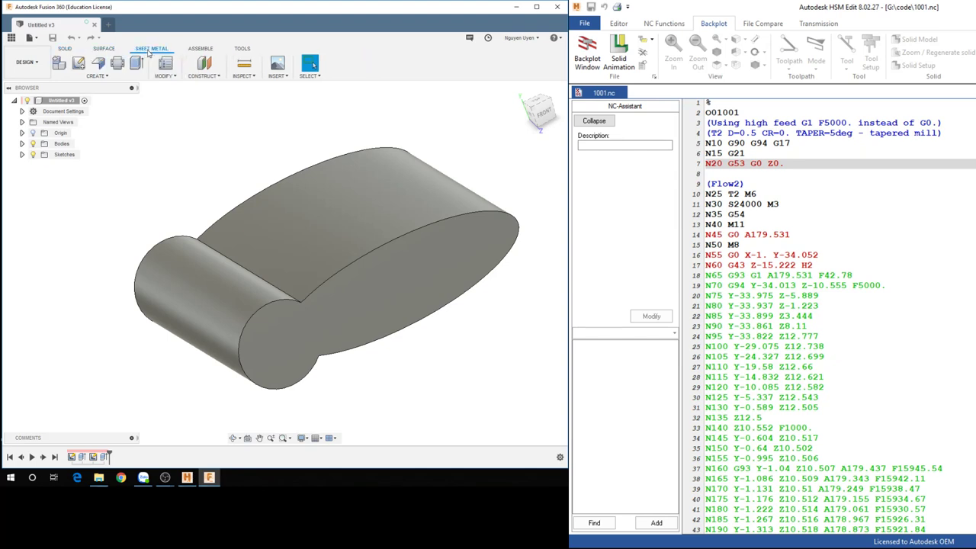
pyautogui.click(195, 50)
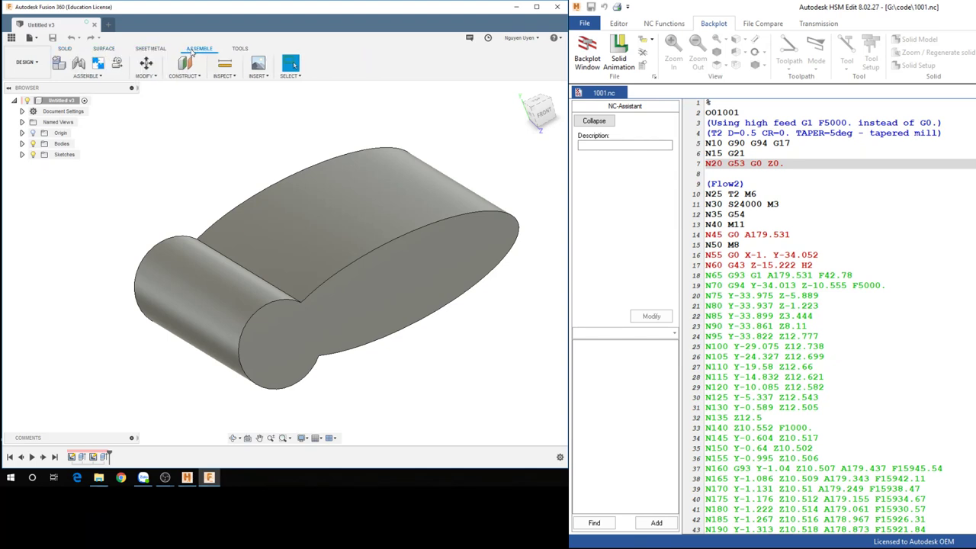
pyautogui.click(240, 50)
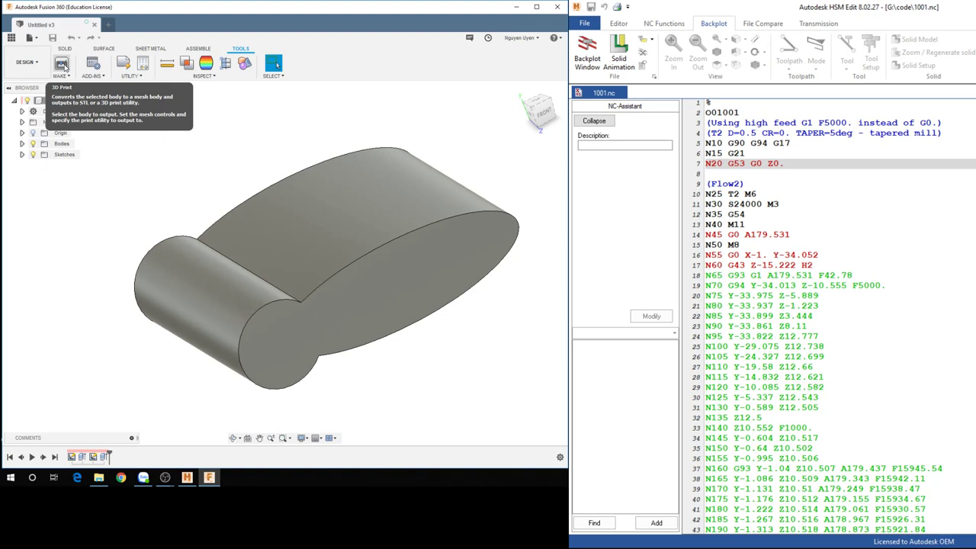
pyautogui.click(61, 76)
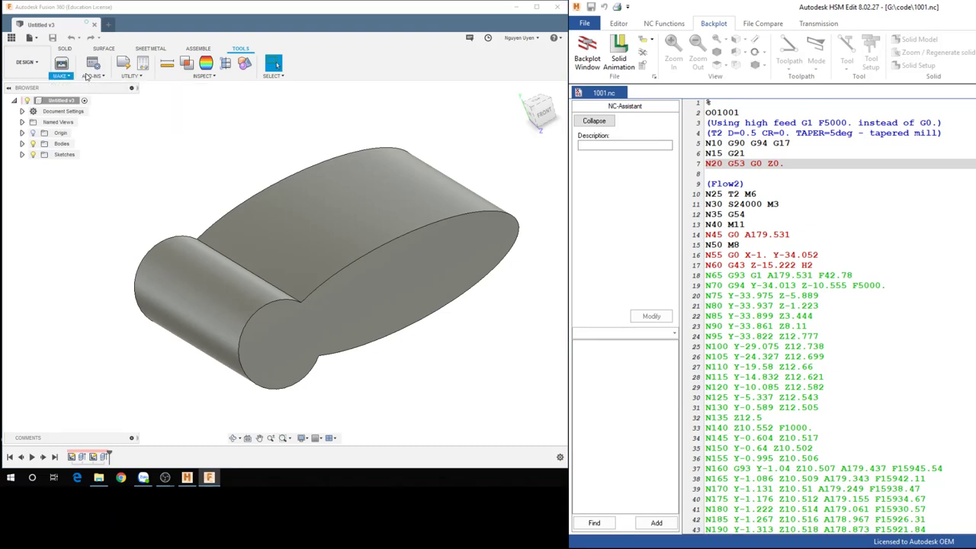
pyautogui.click(91, 76)
pyautogui.click(132, 76)
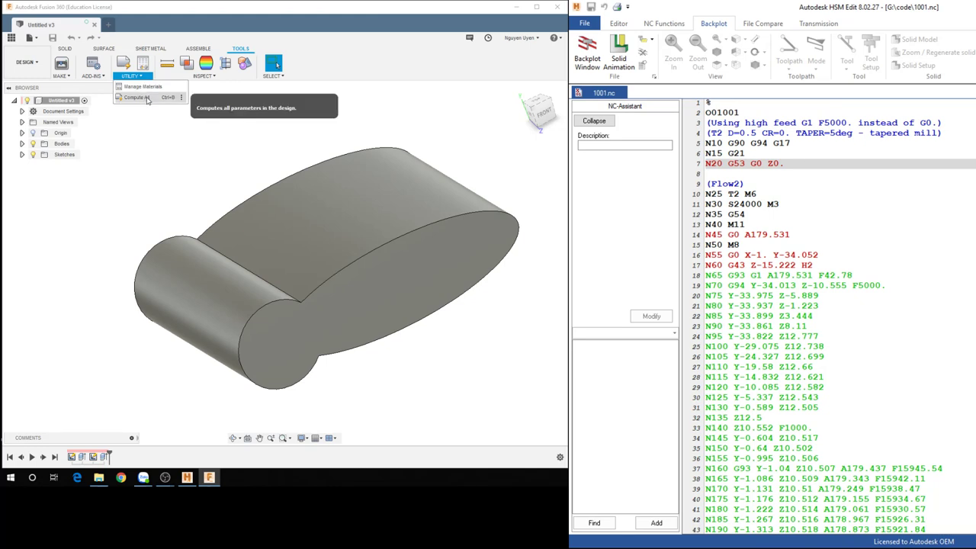
pyautogui.click(183, 76)
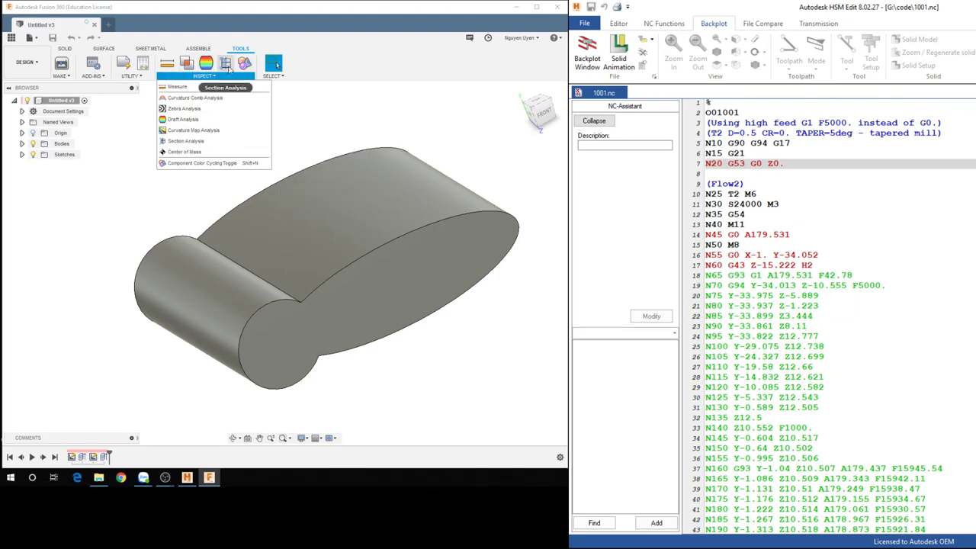
pyautogui.click(318, 73)
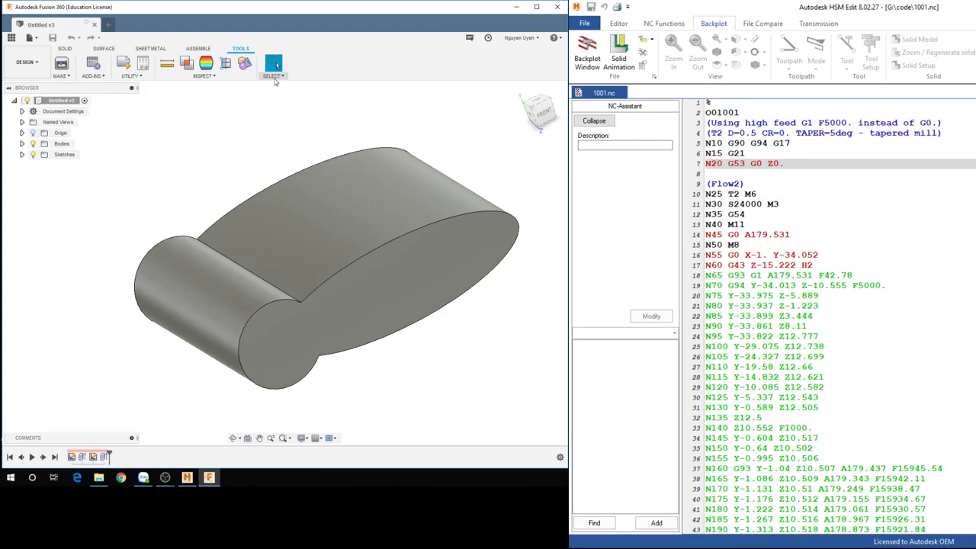
# - Show the Solid tools, expand Sketches to list Sketch1 and Sketch4, and check the Create menu
pyautogui.click(64, 48)
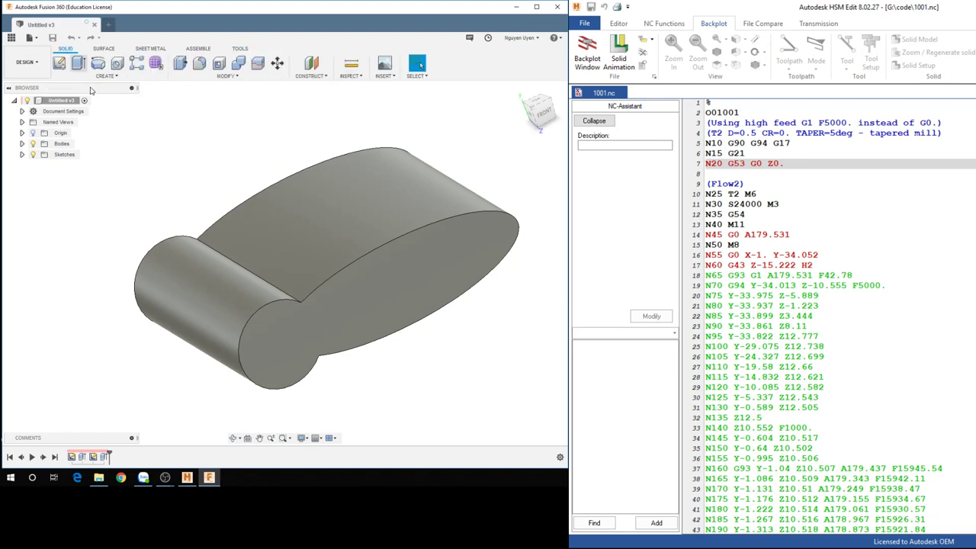
pyautogui.click(22, 154)
pyautogui.click(116, 163)
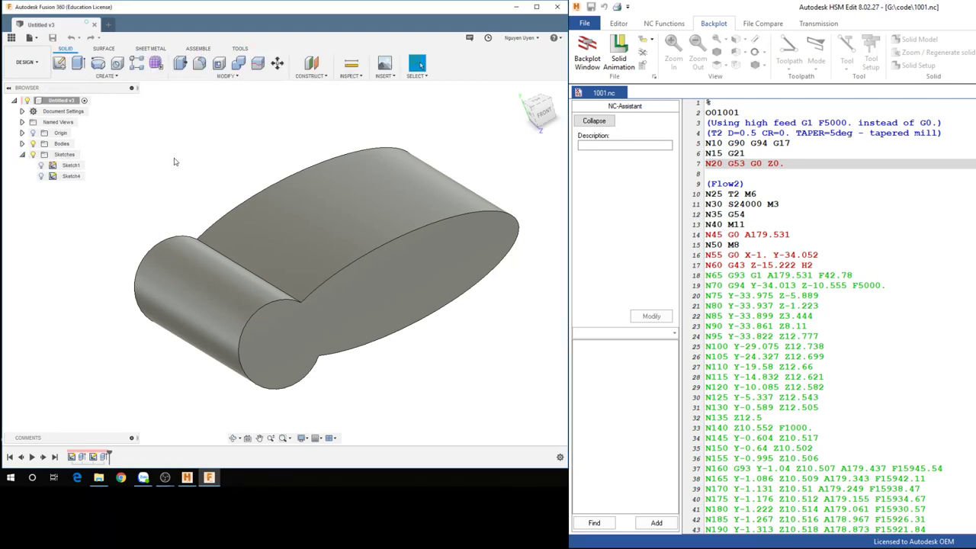
pyautogui.click(105, 76)
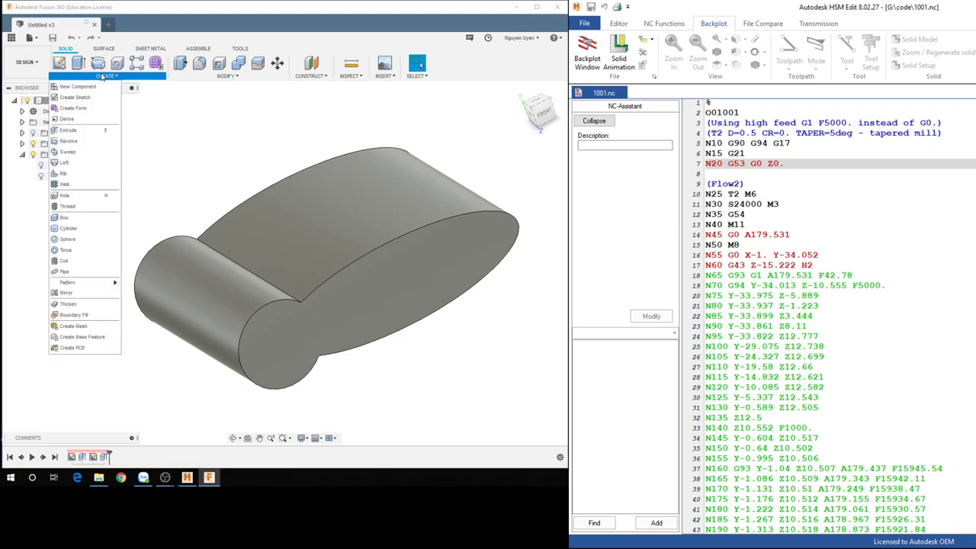
pyautogui.click(153, 123)
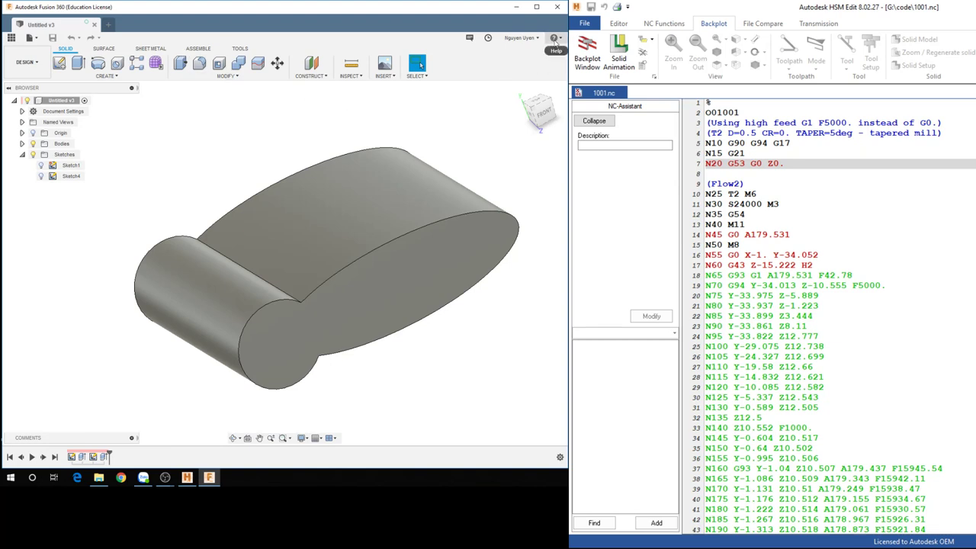
pyautogui.click(555, 38)
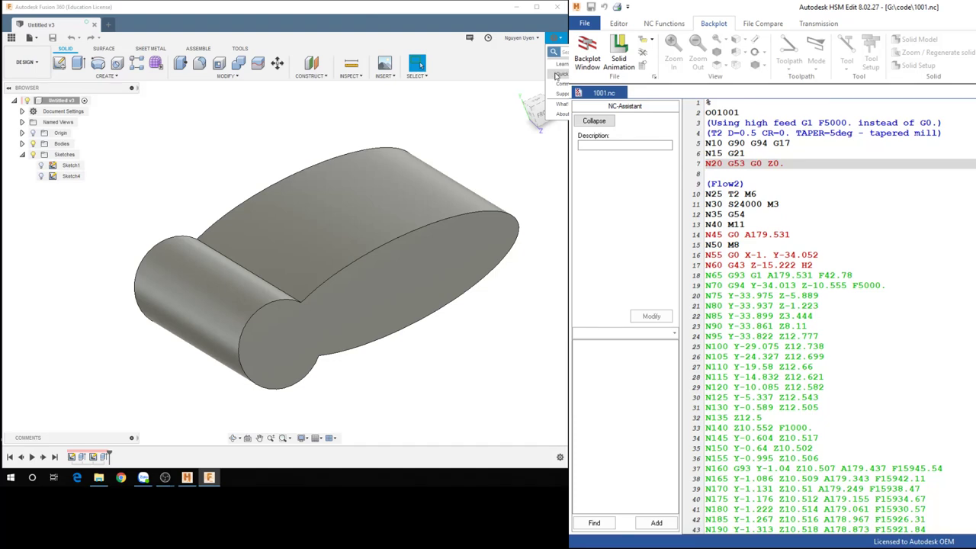
pyautogui.click(556, 75)
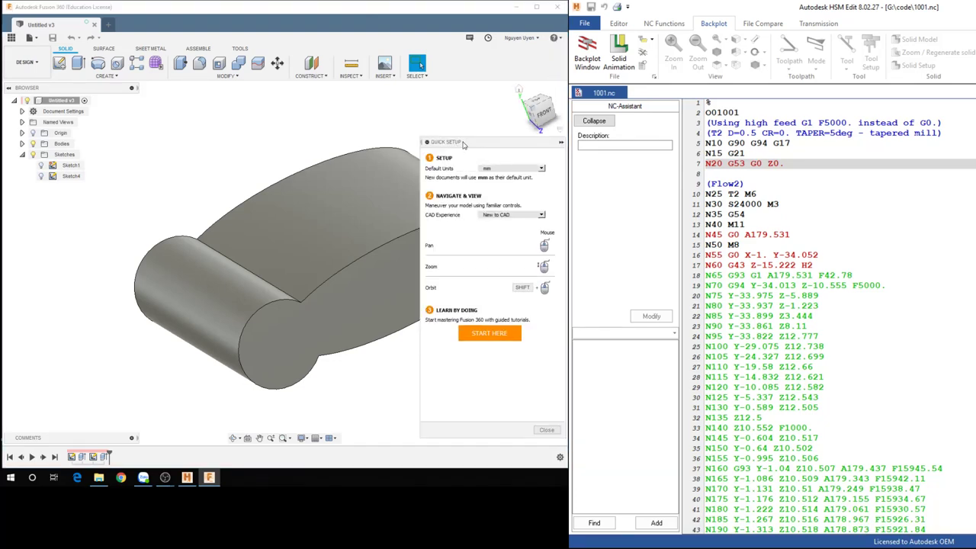
pyautogui.moveTo(457, 145); pyautogui.dragTo(395, 112)
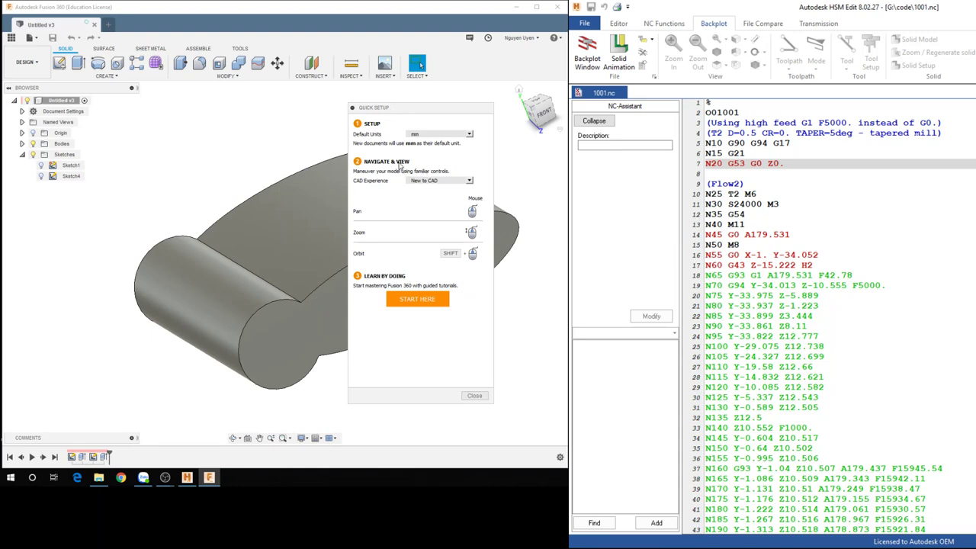
pyautogui.click(470, 135)
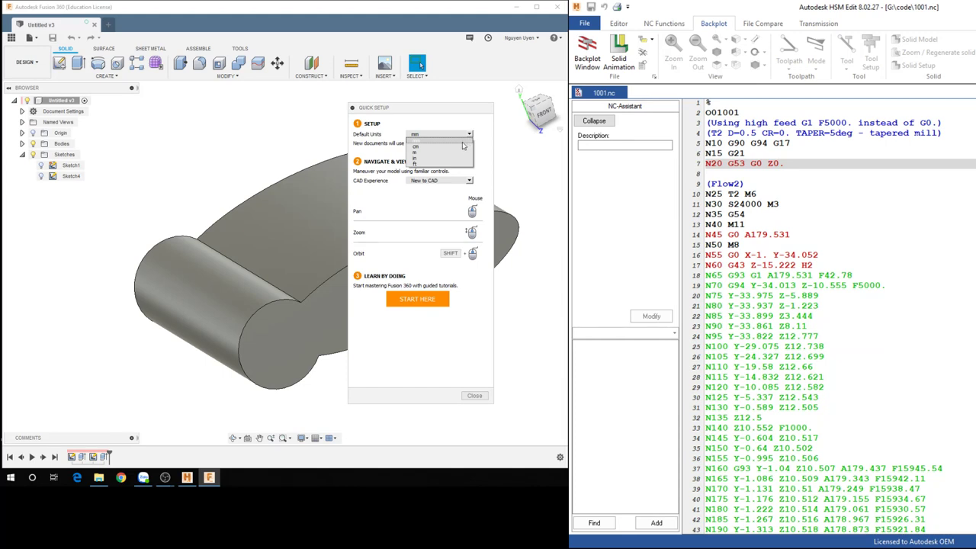
pyautogui.click(483, 144)
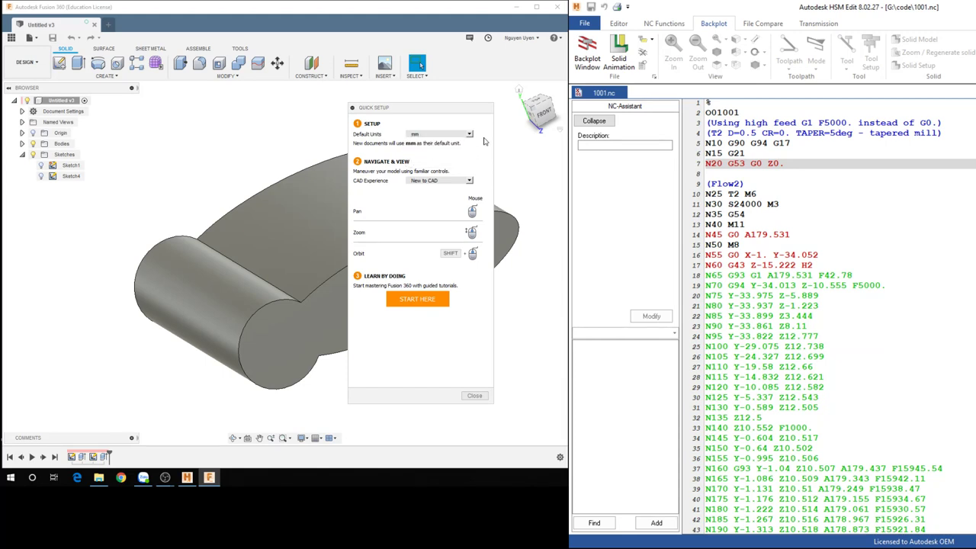
pyautogui.click(470, 182)
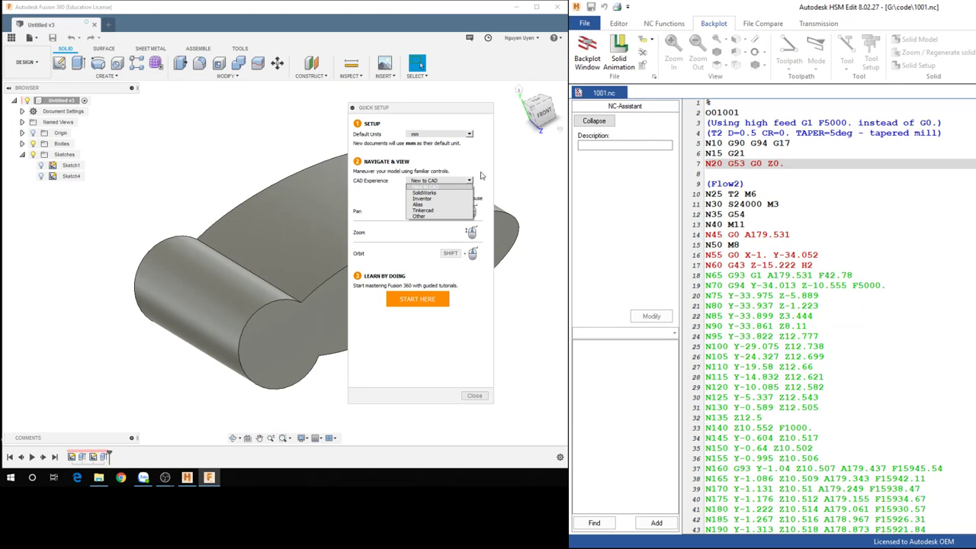
pyautogui.click(482, 175)
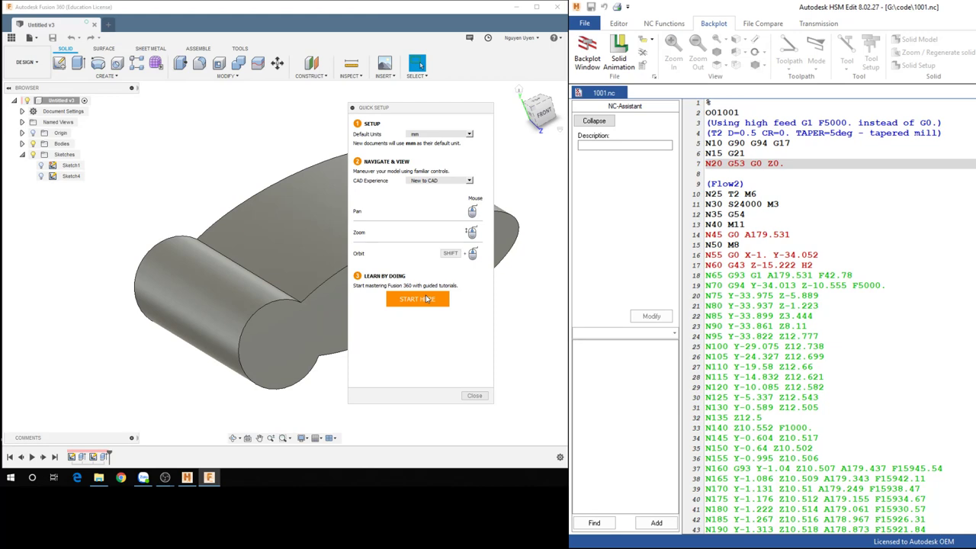
pyautogui.click(474, 395)
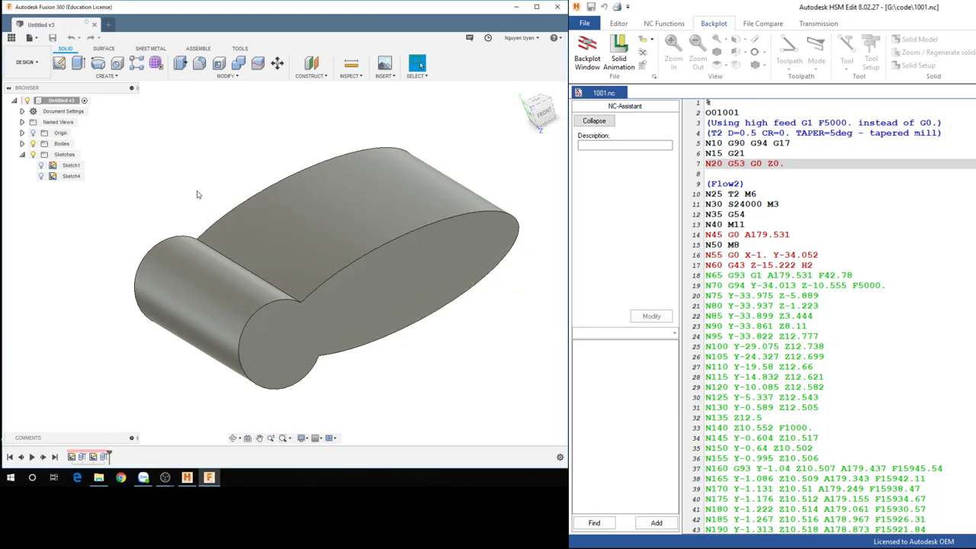
pyautogui.moveTo(211, 178)
pyautogui.mouseDown(button='middle')
pyautogui.moveTo(197, 161)
pyautogui.moveTo(224, 155)
pyautogui.moveTo(214, 172)
pyautogui.mouseUp(button='middle')
pyautogui.press('Escape')
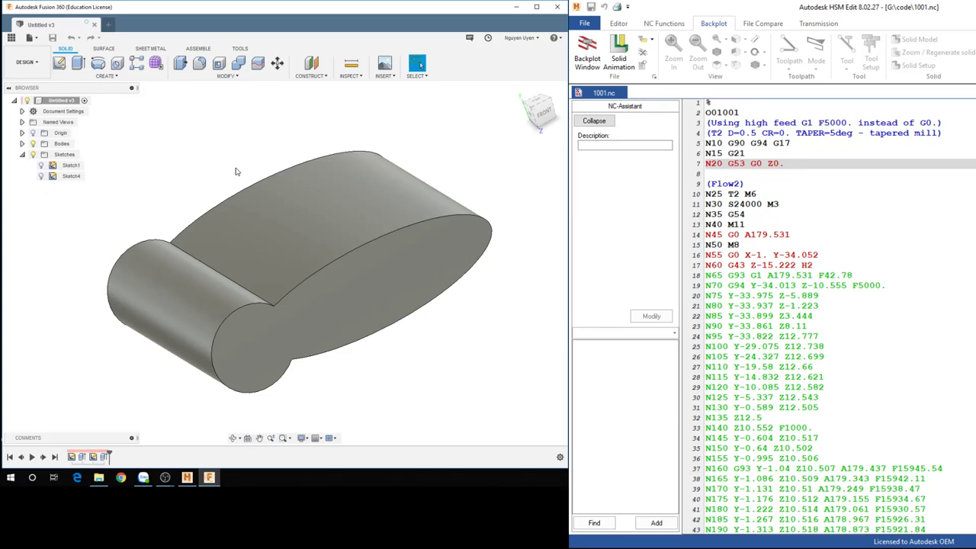
pyautogui.moveTo(235, 171)
pyautogui.keyDown('shift'); pyautogui.mouseDown(button='middle')
pyautogui.moveTo(254, 150)
pyautogui.moveTo(242, 177)
pyautogui.moveTo(218, 176)
pyautogui.moveTo(288, 143)
pyautogui.moveTo(220, 141)
pyautogui.mouseUp(button='middle'); pyautogui.keyUp('shift')
pyautogui.click(320, 305)
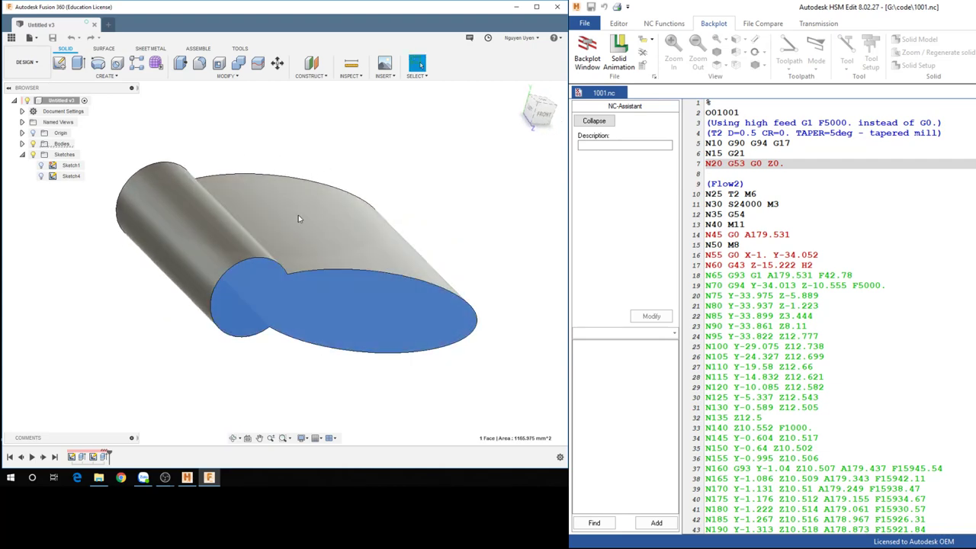
pyautogui.keyDown('shift'); pyautogui.moveTo(299, 219); pyautogui.dragTo(320, 223, button='middle'); pyautogui.keyUp('shift')
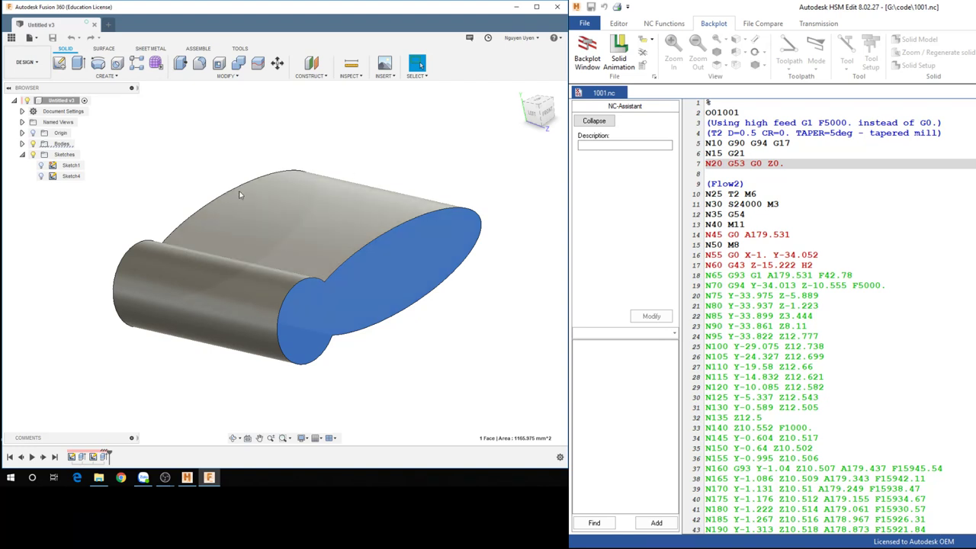
pyautogui.click(153, 172)
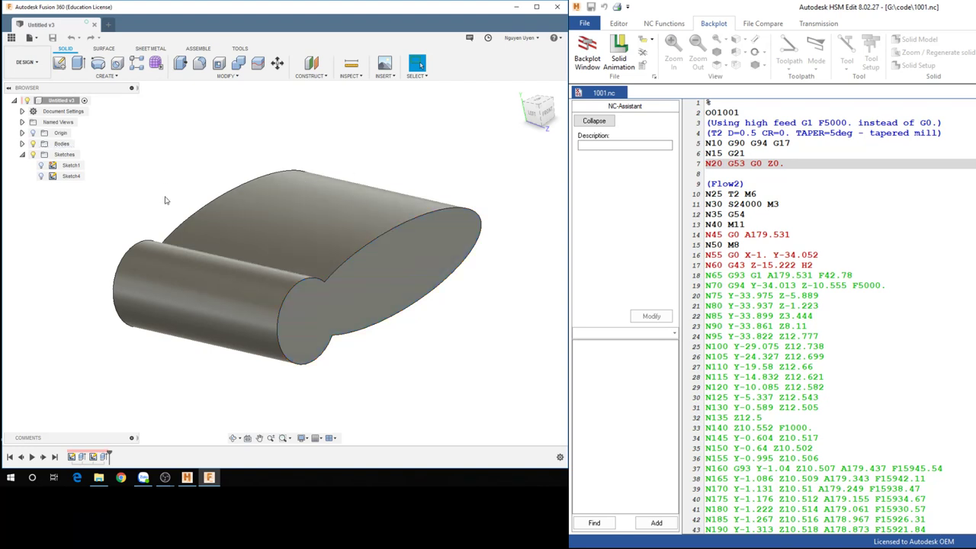
pyautogui.moveTo(169, 200)
pyautogui.keyDown('shift'); pyautogui.mouseDown(button='middle')
pyautogui.moveTo(234, 170)
pyautogui.moveTo(214, 180)
pyautogui.mouseUp(button='middle'); pyautogui.keyUp('shift')
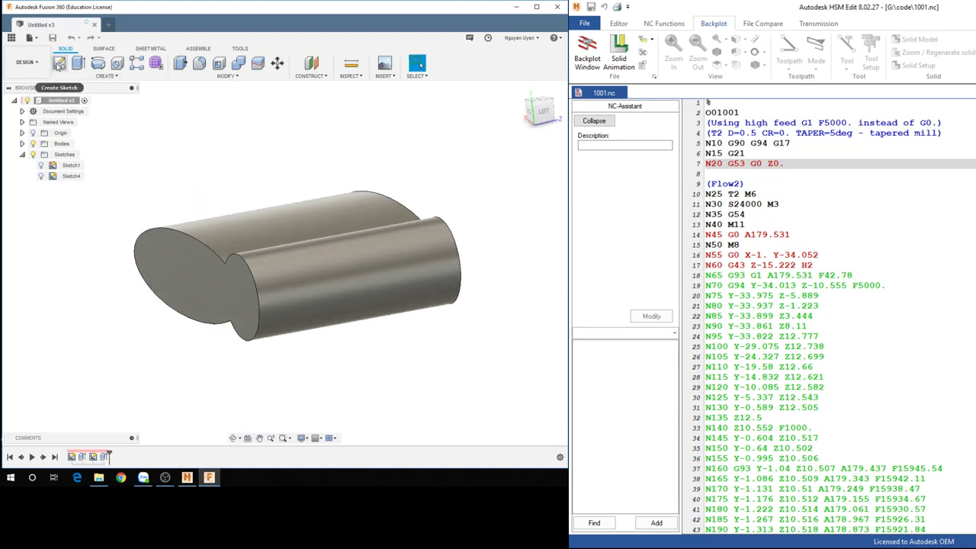
pyautogui.click(65, 100)
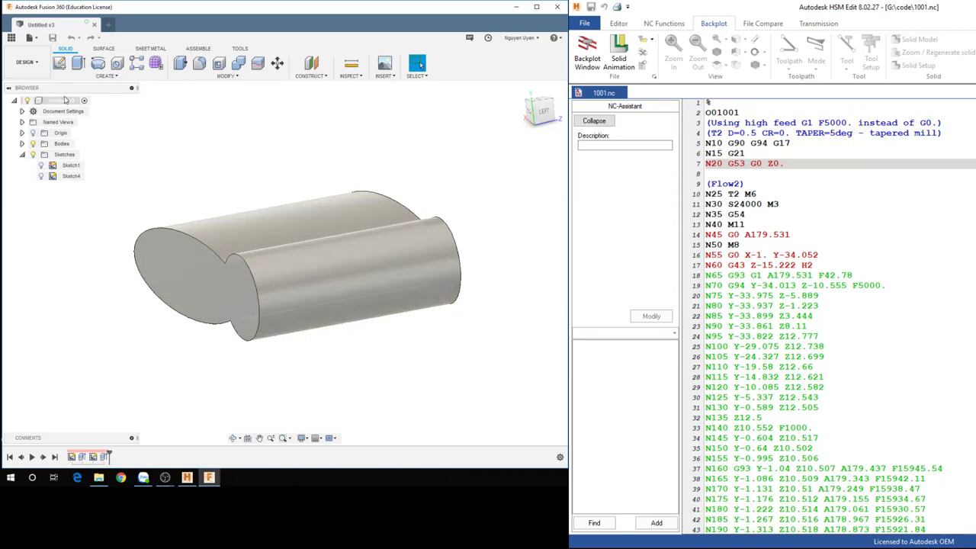
# - Return to the Manufacture workspace and orbit the model to a side-on view
pyautogui.click(31, 66)
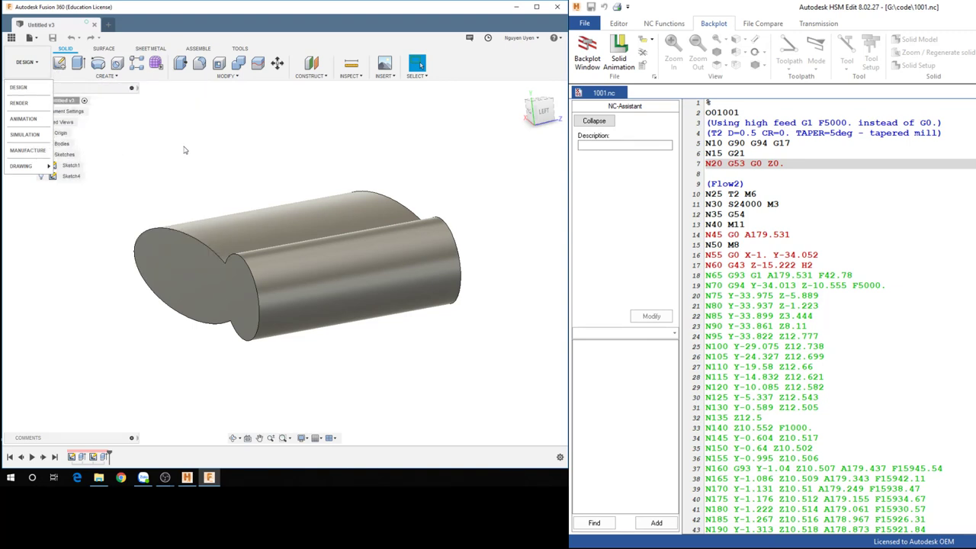
pyautogui.click(35, 154)
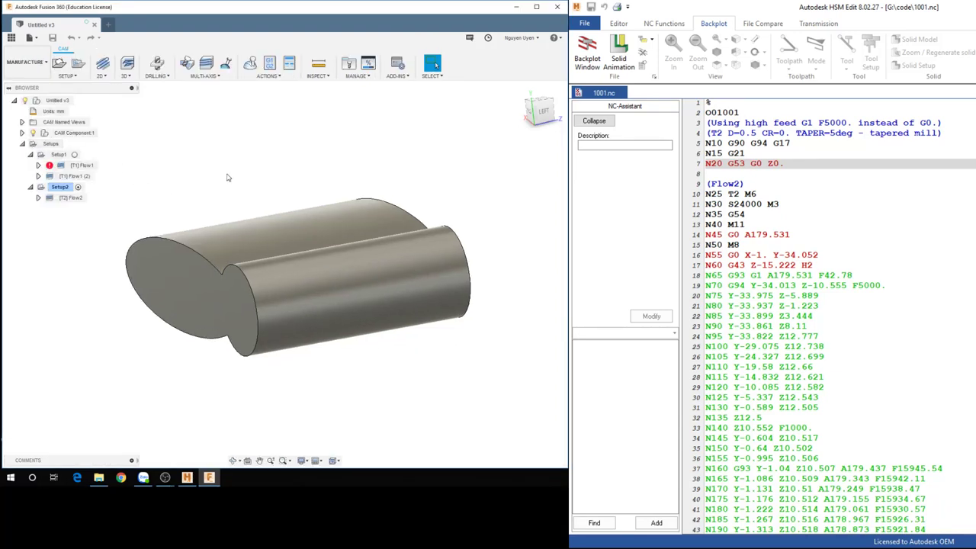
pyautogui.keyDown('shift'); pyautogui.moveTo(247, 172); pyautogui.dragTo(175, 156, button='middle'); pyautogui.keyUp('shift')
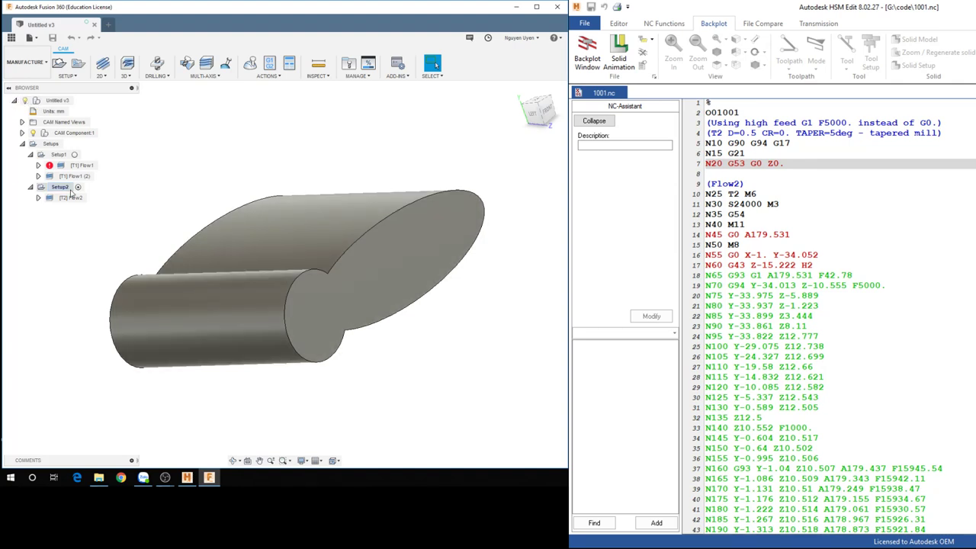
# - Select Untitled v3 and collapse Setup1 and Setup2 so only their names show
pyautogui.click(52, 99)
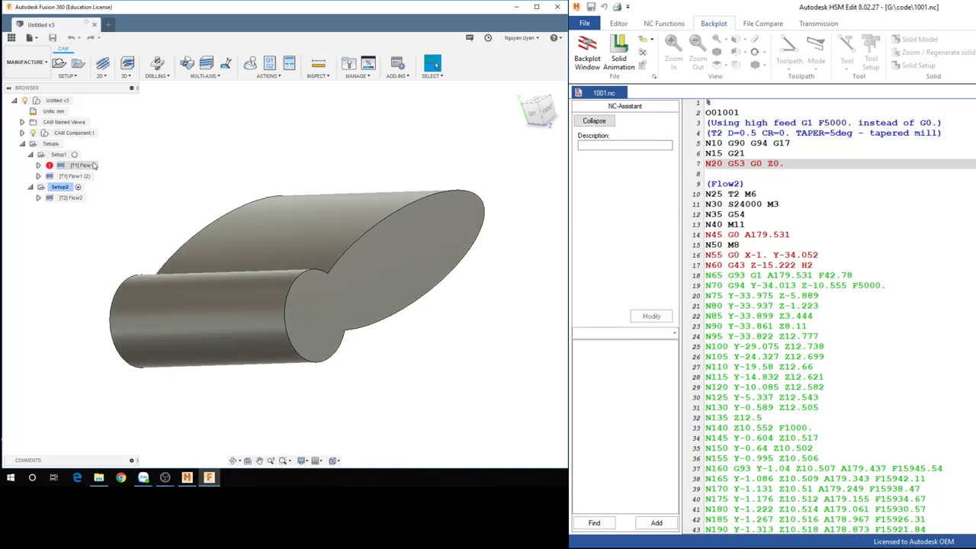
pyautogui.click(80, 79)
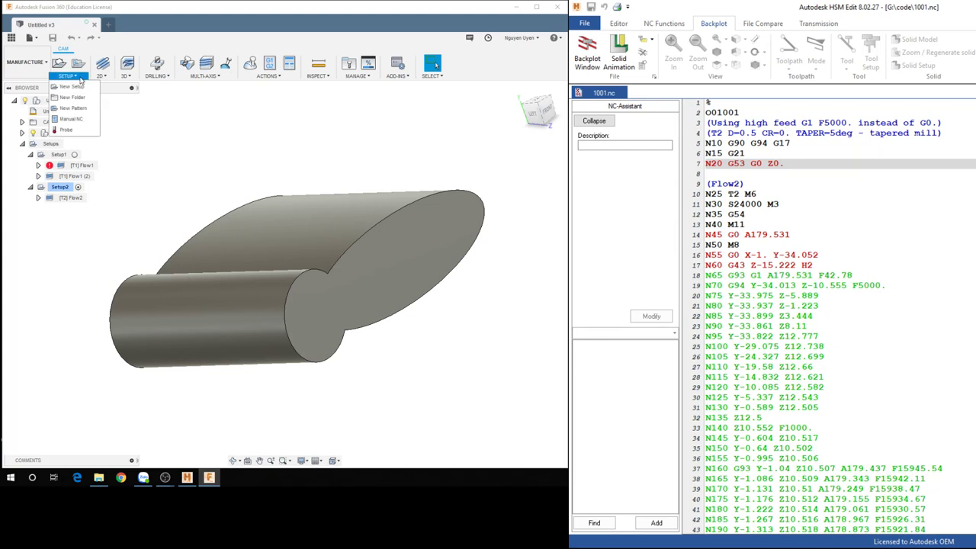
pyautogui.click(190, 141)
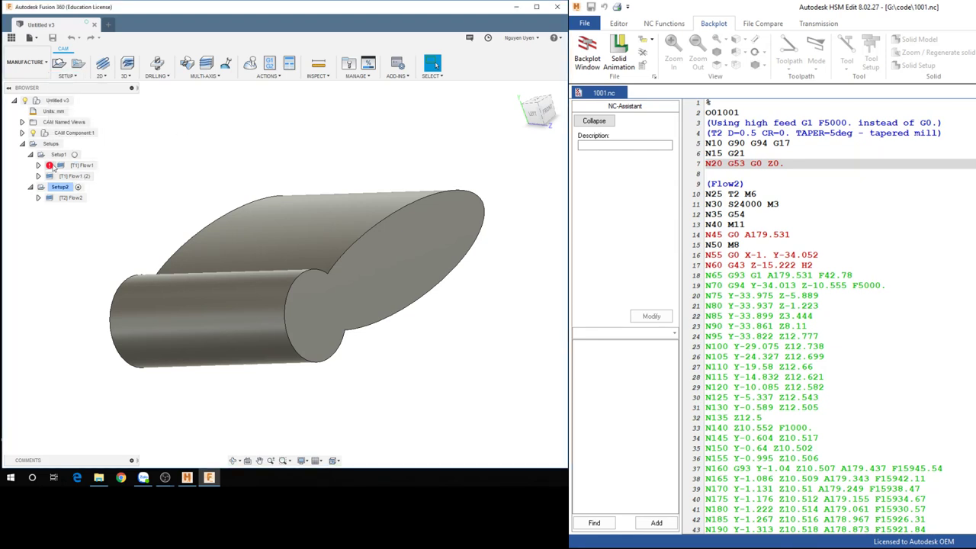
pyautogui.click(31, 154)
pyautogui.click(30, 165)
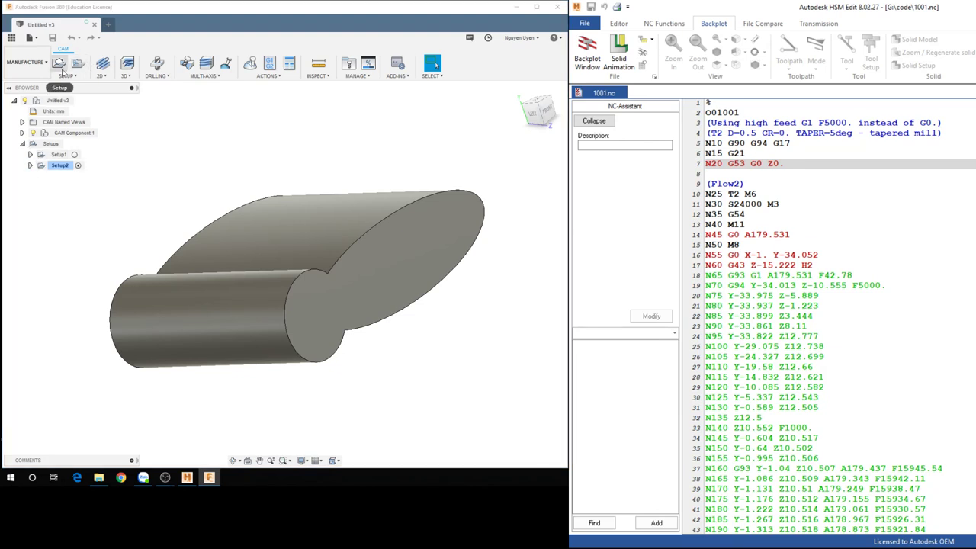
# - Create Setup3 on the model and bring up the Machines list
pyautogui.click(60, 65)
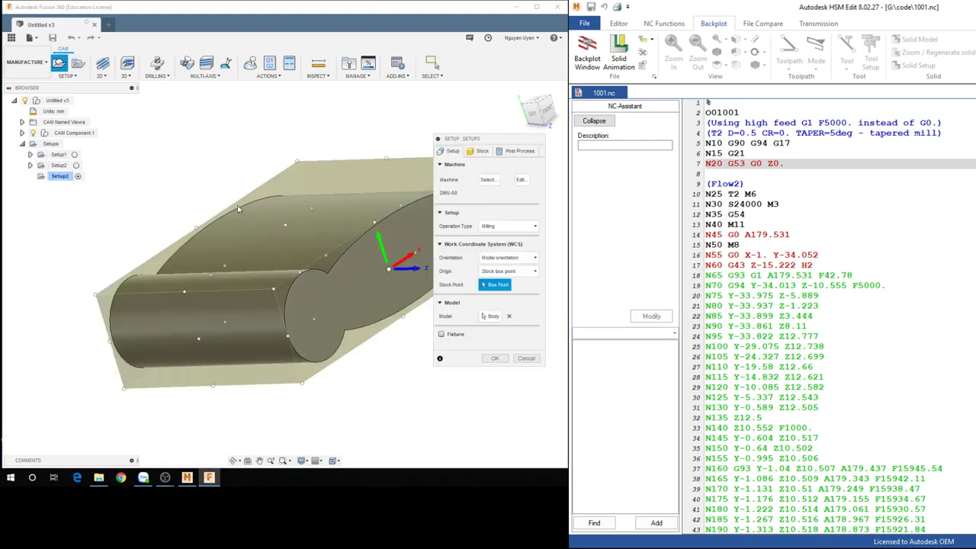
pyautogui.keyDown('shift'); pyautogui.moveTo(260, 178); pyautogui.dragTo(271, 190, button='middle'); pyautogui.keyUp('shift')
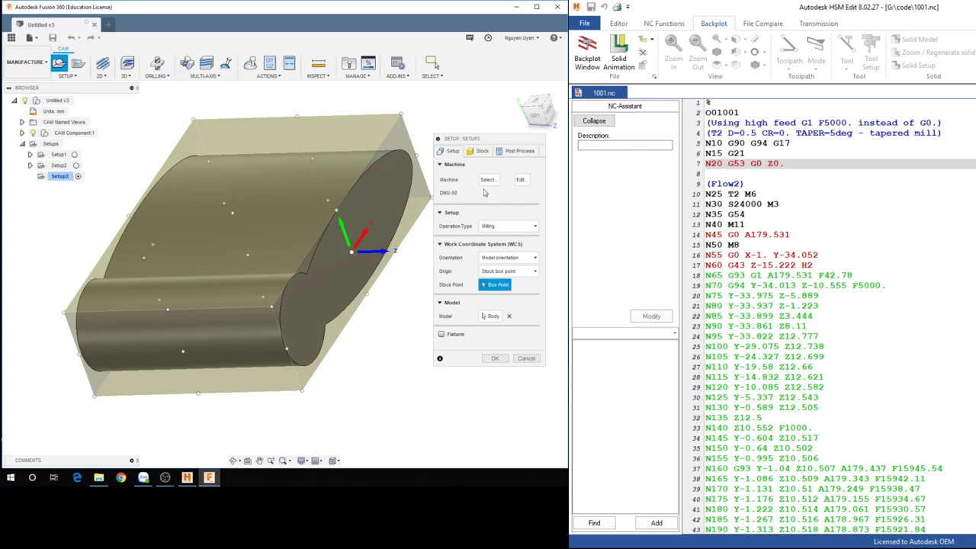
pyautogui.click(488, 180)
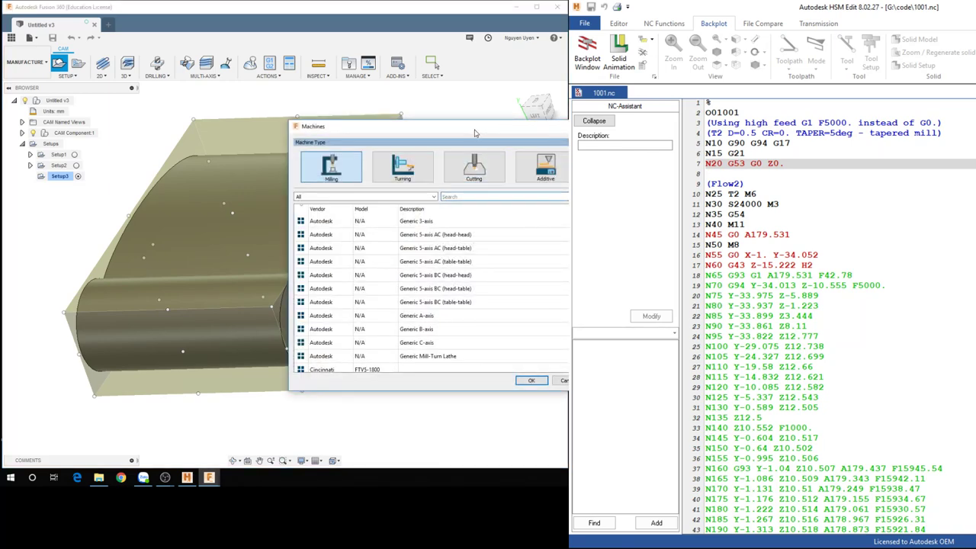
# - Keep the DMU-50 machine for Setup3 and open its machine configuration
pyautogui.moveTo(478, 131); pyautogui.dragTo(239, 92)
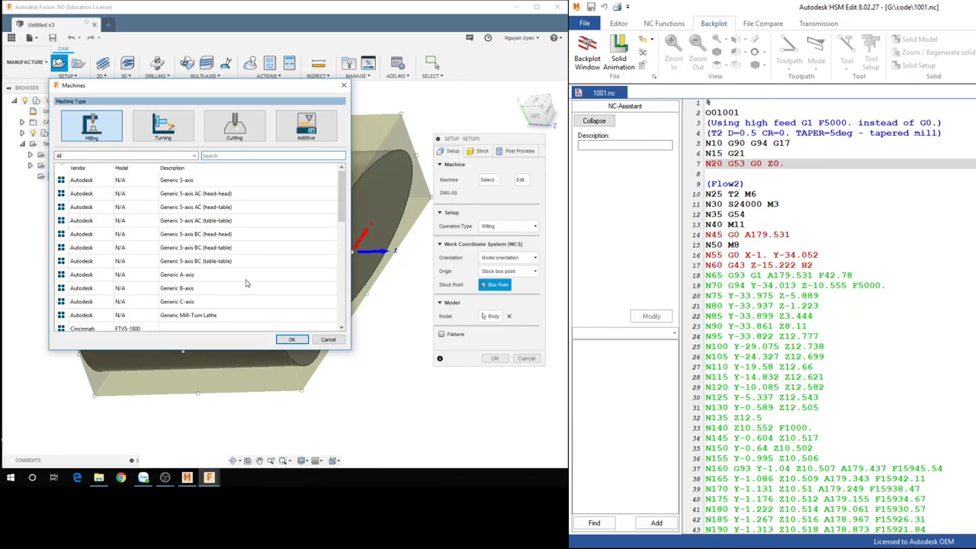
pyautogui.scroll(-3, 251, 284)
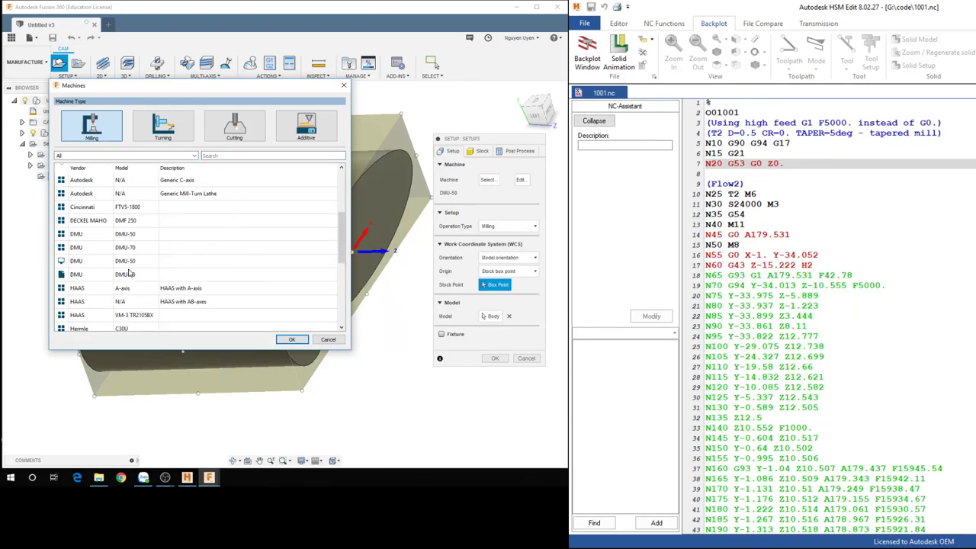
pyautogui.click(292, 341)
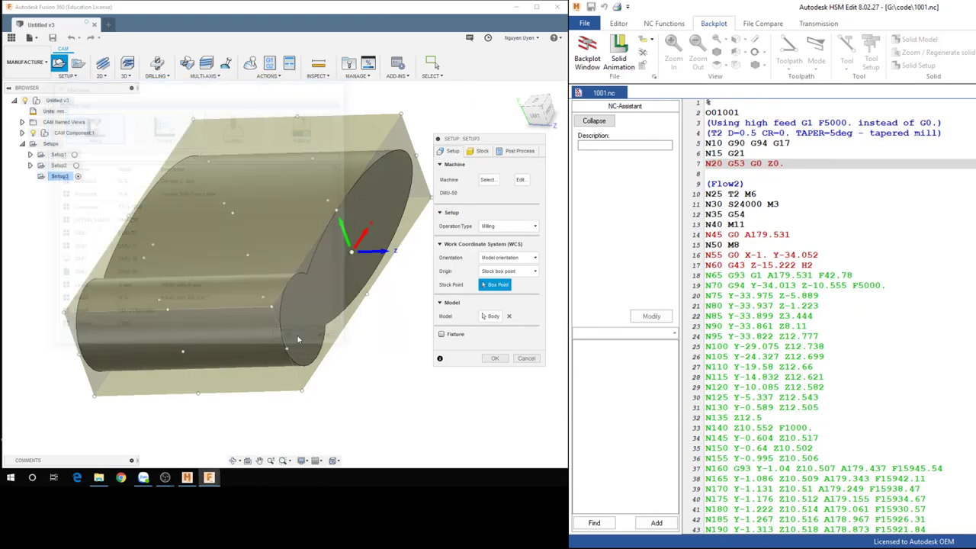
pyautogui.click(520, 181)
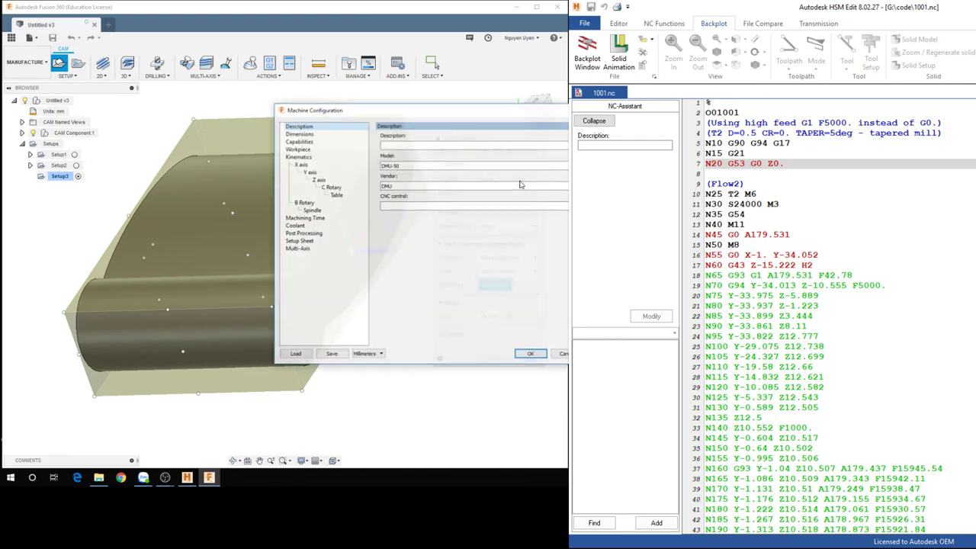
# - Review the C Rotary resolution and B Rotary maximum speed, then return to Description
pyautogui.click(333, 189)
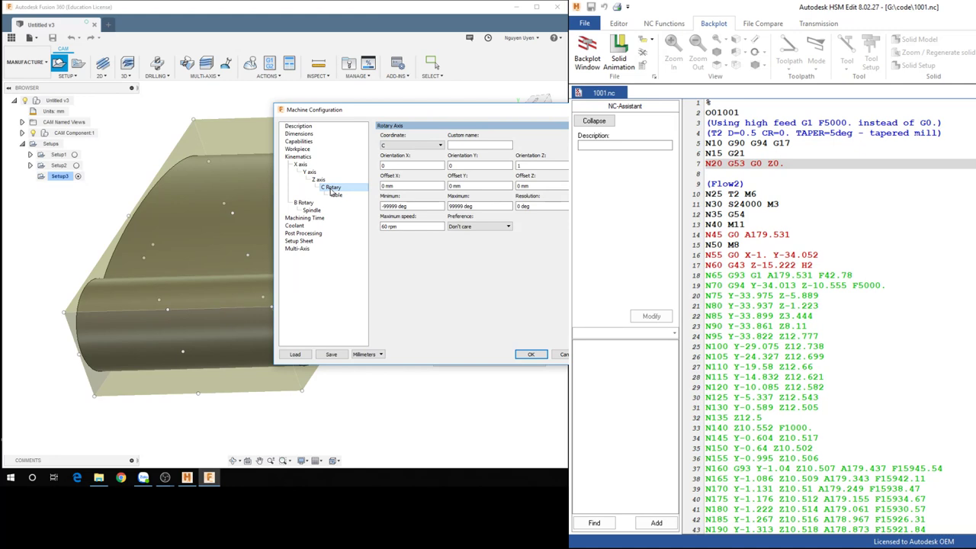
pyautogui.click(519, 206)
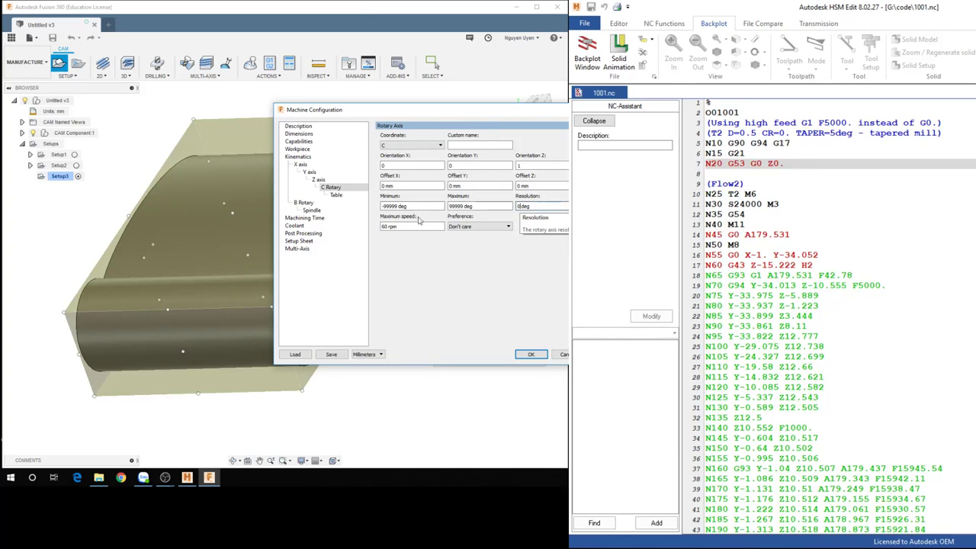
pyautogui.click(305, 203)
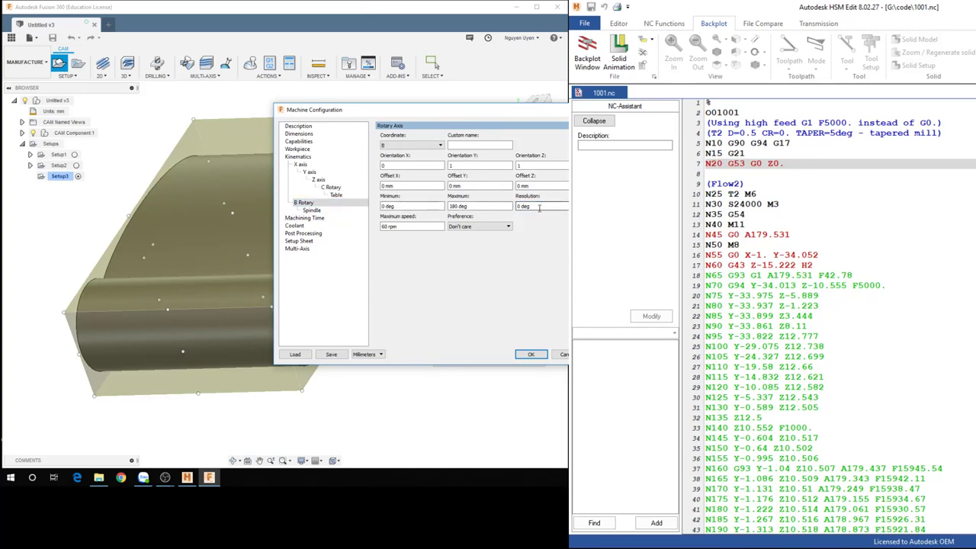
pyautogui.click(388, 227)
pyautogui.click(299, 127)
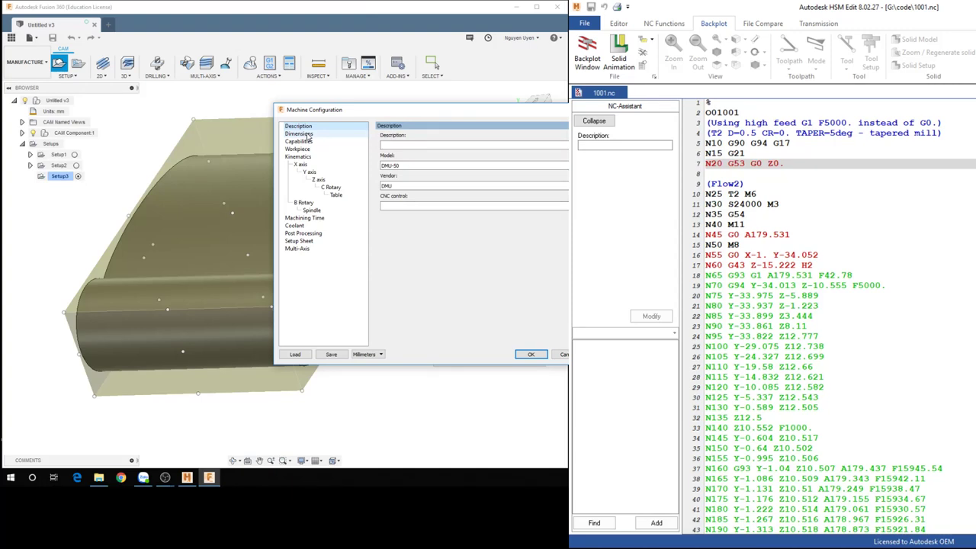
# - Step through the DMU-50's Dimensions and Capabilities pages to its Machining Time page
pyautogui.click(308, 135)
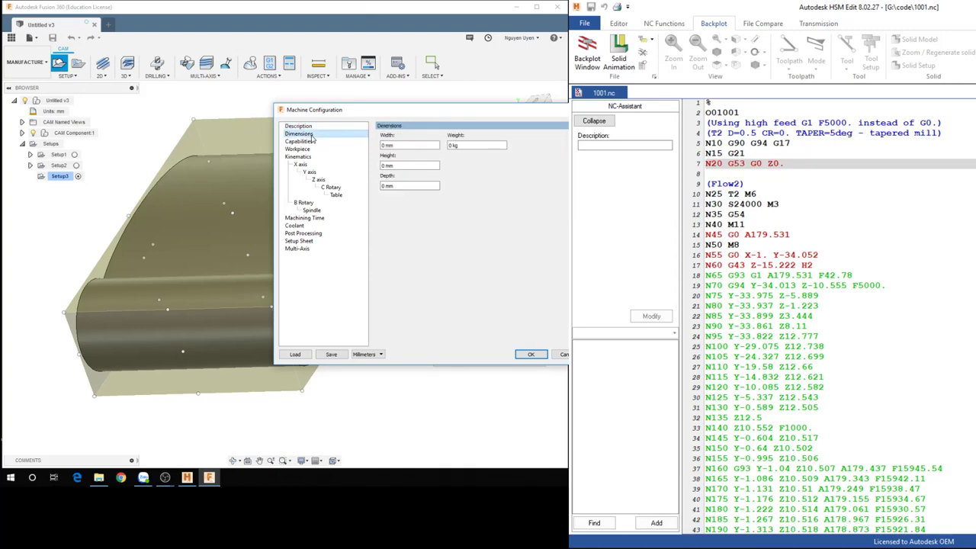
pyautogui.click(308, 142)
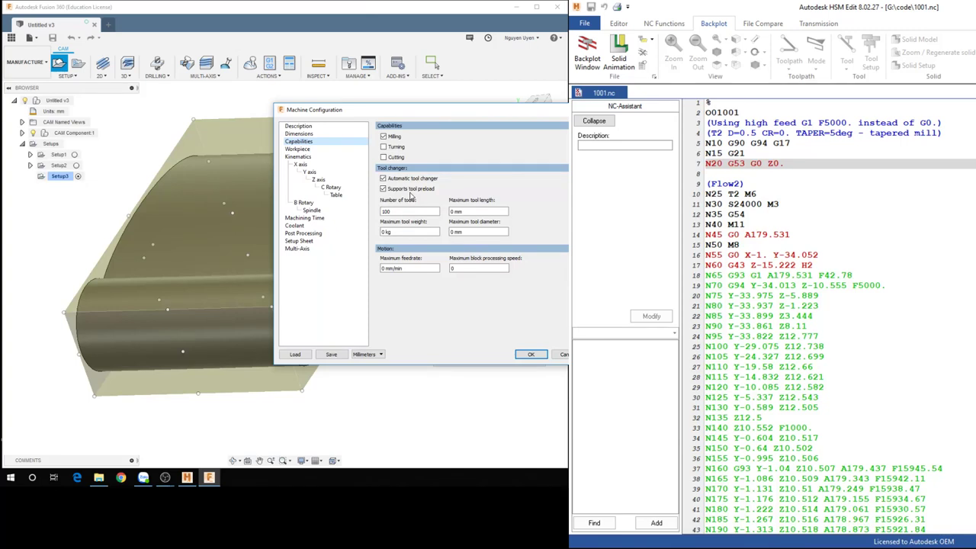
pyautogui.click(304, 203)
pyautogui.click(308, 219)
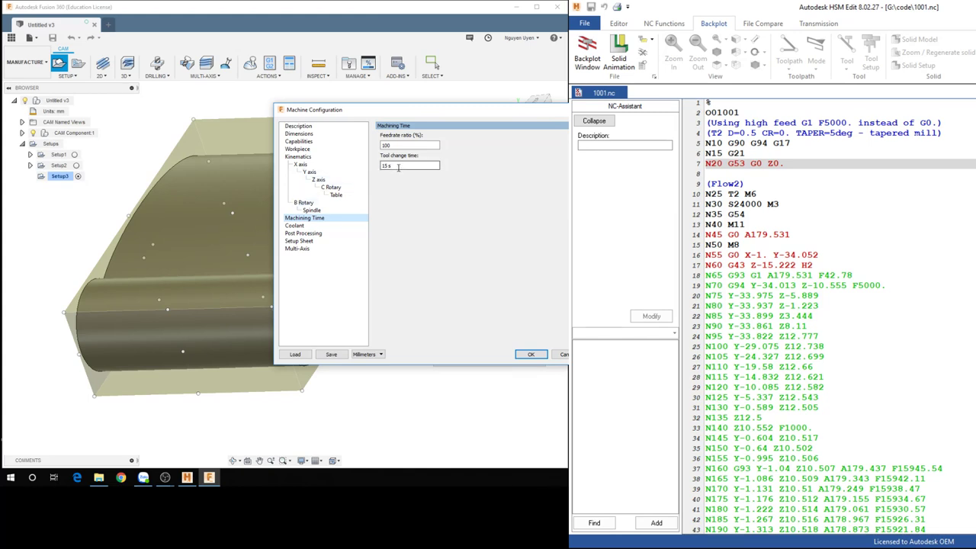
# - Tidy the Tool change time entry on the Machining Time page
pyautogui.click(397, 168)
pyautogui.press('Left')
pyautogui.press('BackSpace')
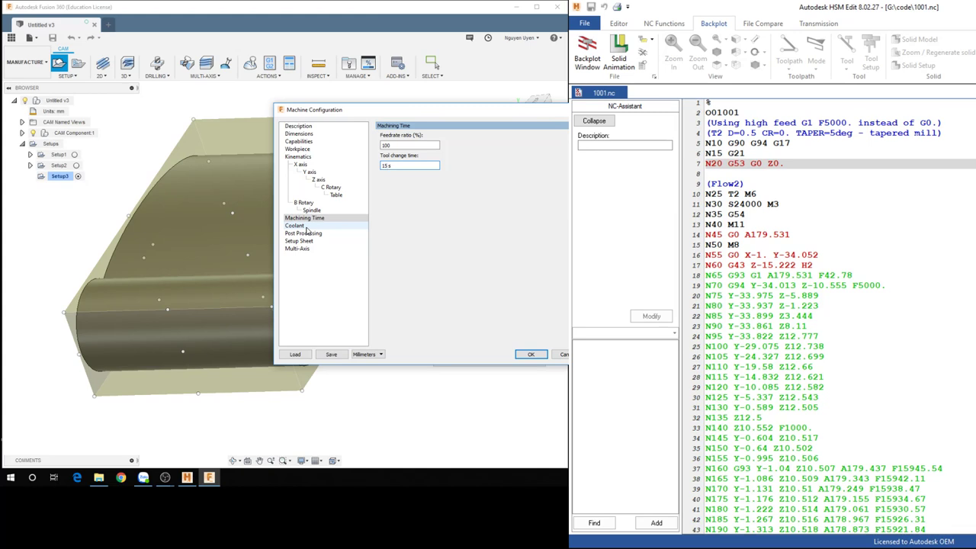
# - Enable Air and Through tool coolant alongside Flood, then move on to Post Processing
pyautogui.click(306, 229)
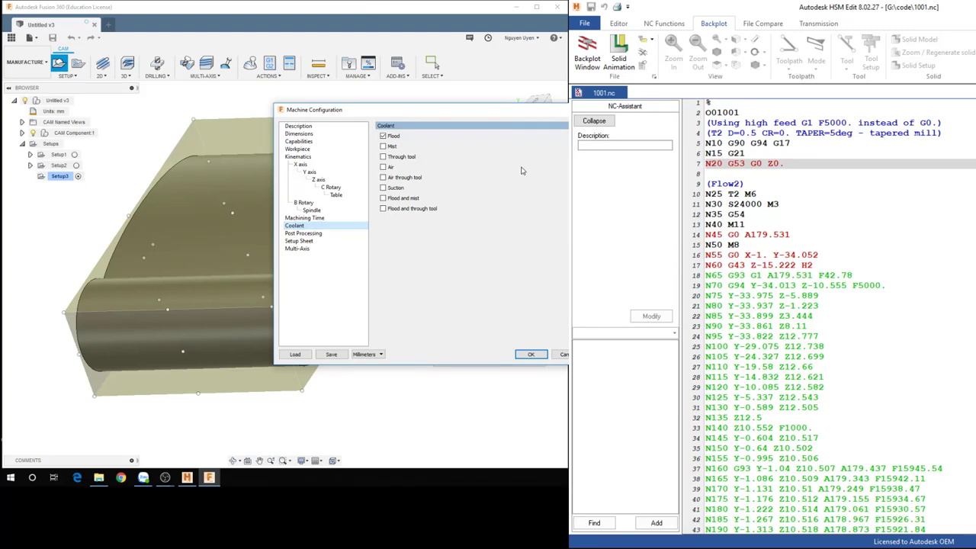
pyautogui.moveTo(491, 112); pyautogui.dragTo(424, 113)
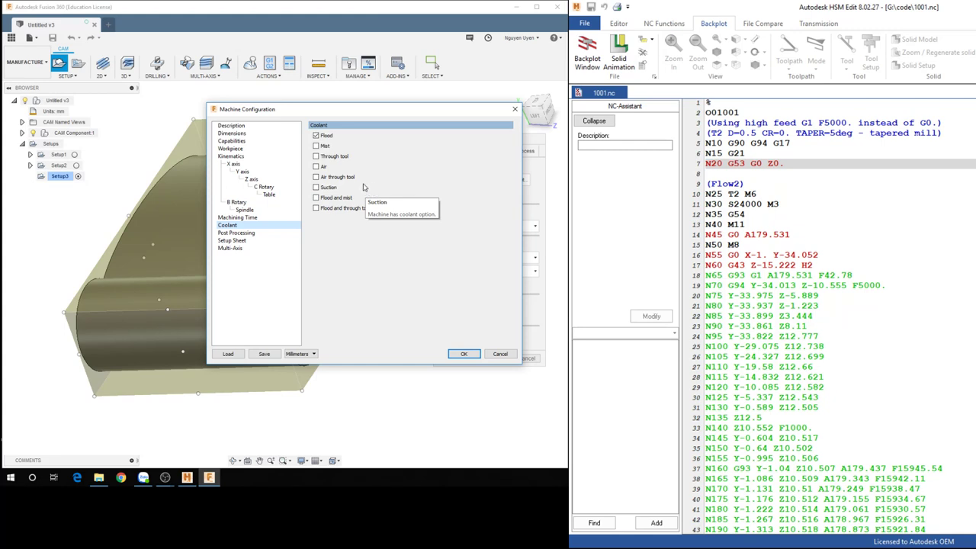
pyautogui.click(316, 167)
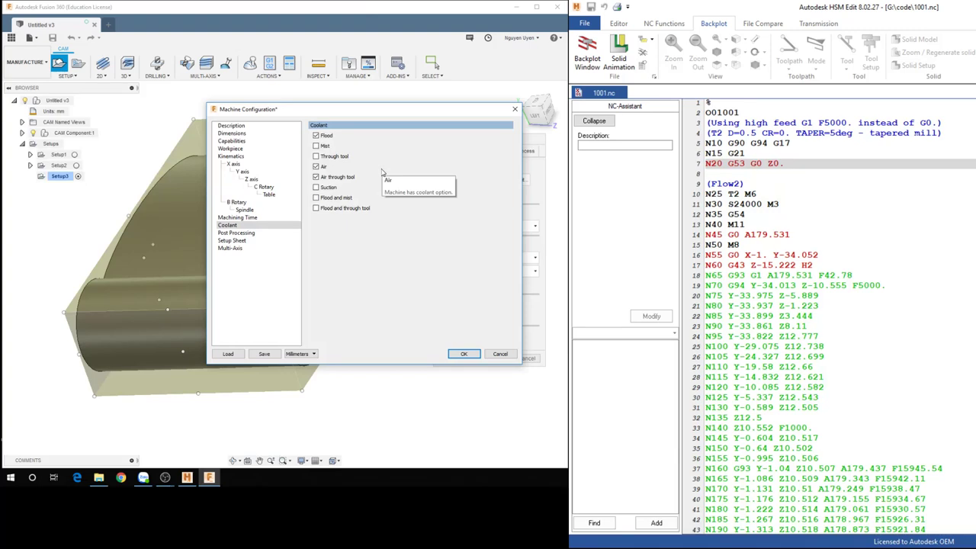
pyautogui.click(317, 157)
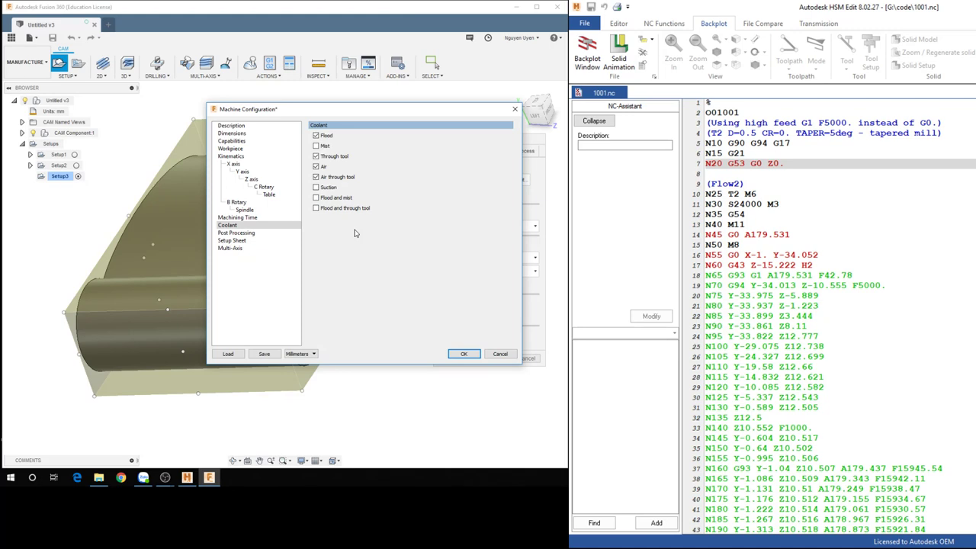
pyautogui.click(249, 232)
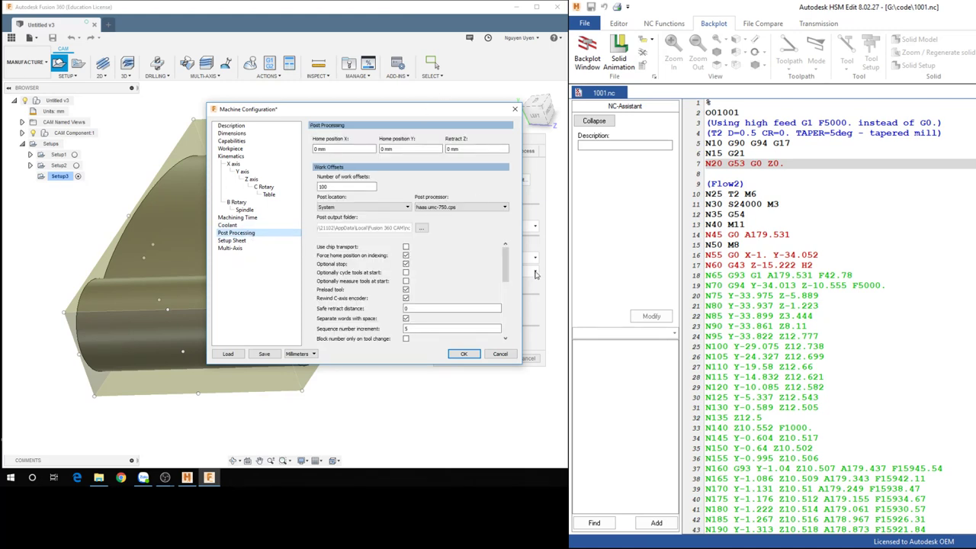
# - Scroll through the Post Processing options, then view the Multi-Axis settings page
pyautogui.moveTo(507, 265); pyautogui.dragTo(512, 300)
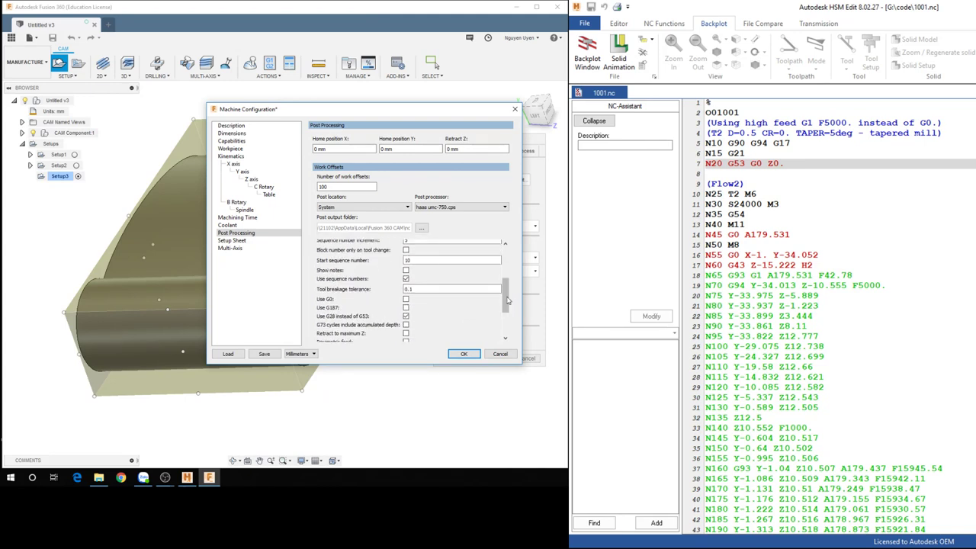
pyautogui.moveTo(505, 308); pyautogui.dragTo(505, 313)
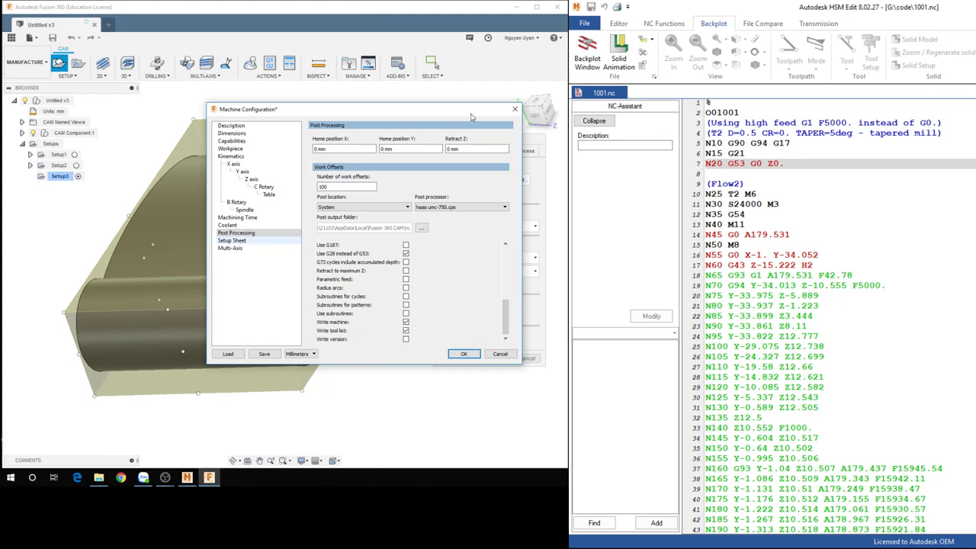
pyautogui.click(238, 251)
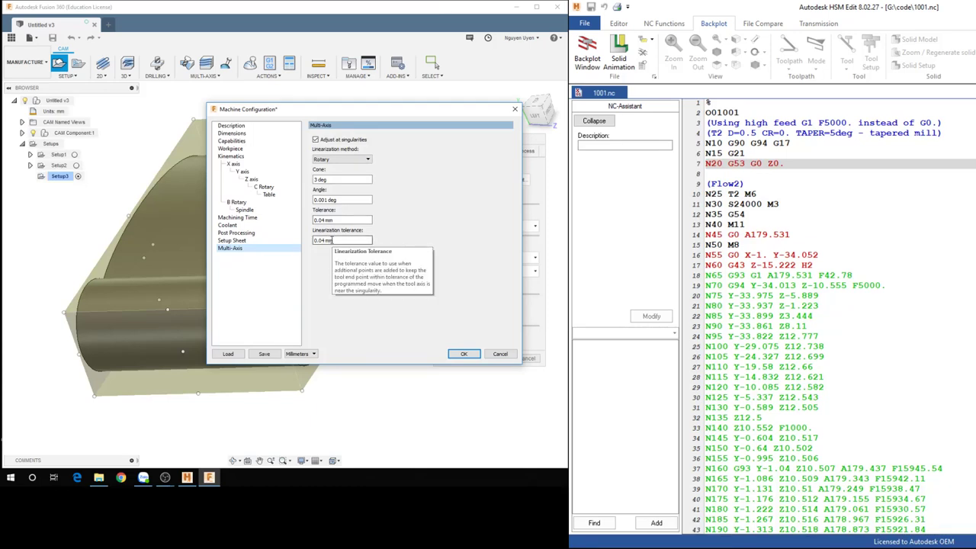
# - Set the multi-axis angle to 0.001 deg and confirm the machine configuration changes
pyautogui.click(326, 199)
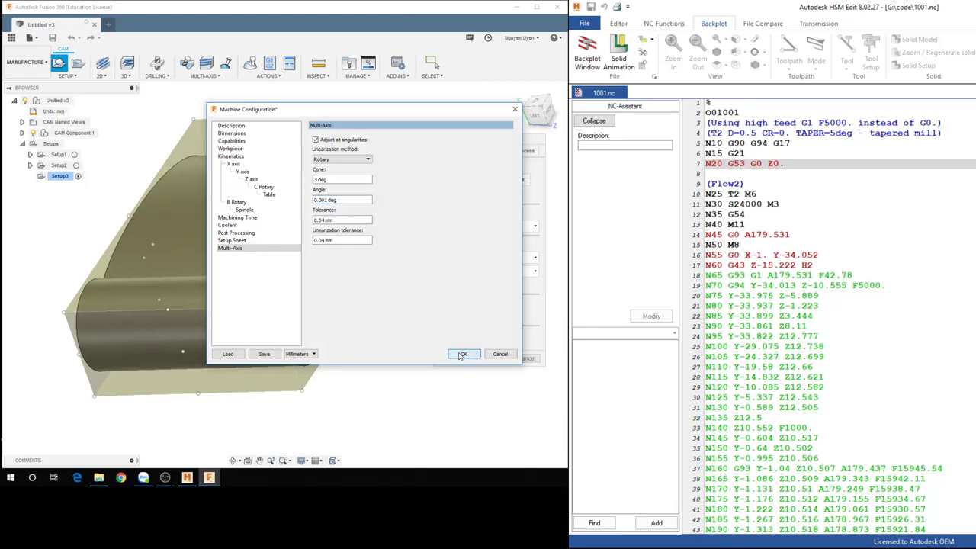
pyautogui.click(462, 355)
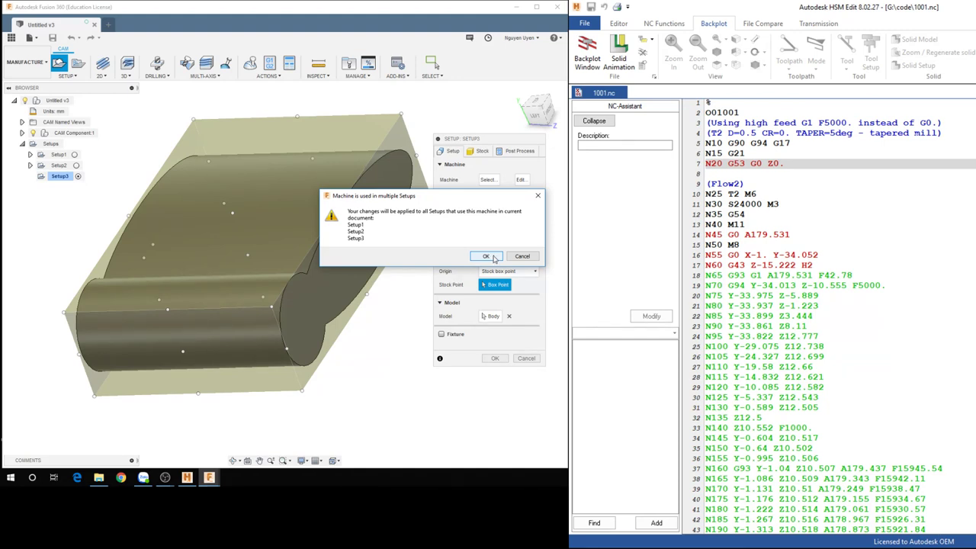
# - Orient Setup3 by Z axis and X axis, using the work axis for Z and a model edge for X
pyautogui.click(493, 257)
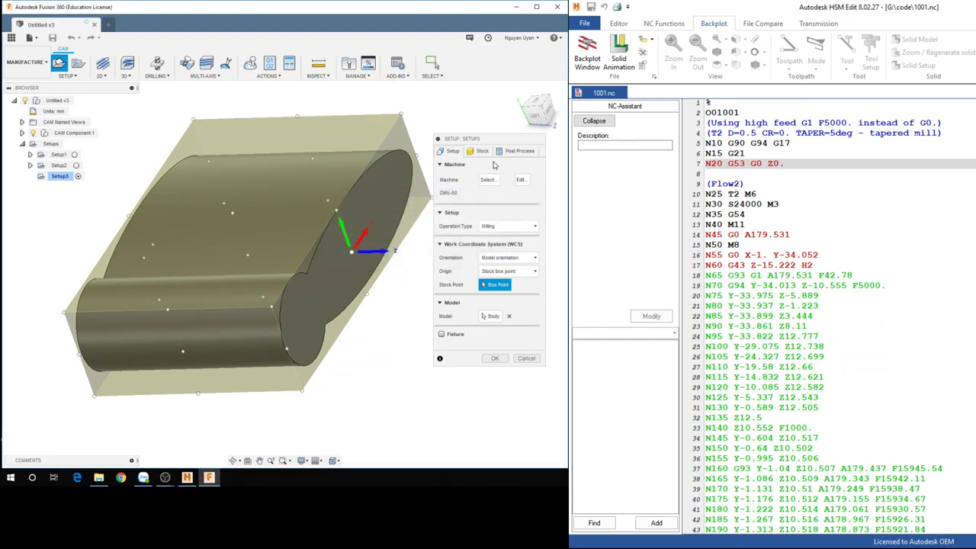
pyautogui.moveTo(499, 138)
pyautogui.mouseDown()
pyautogui.moveTo(402, 124)
pyautogui.moveTo(460, 99)
pyautogui.moveTo(439, 129)
pyautogui.mouseUp()
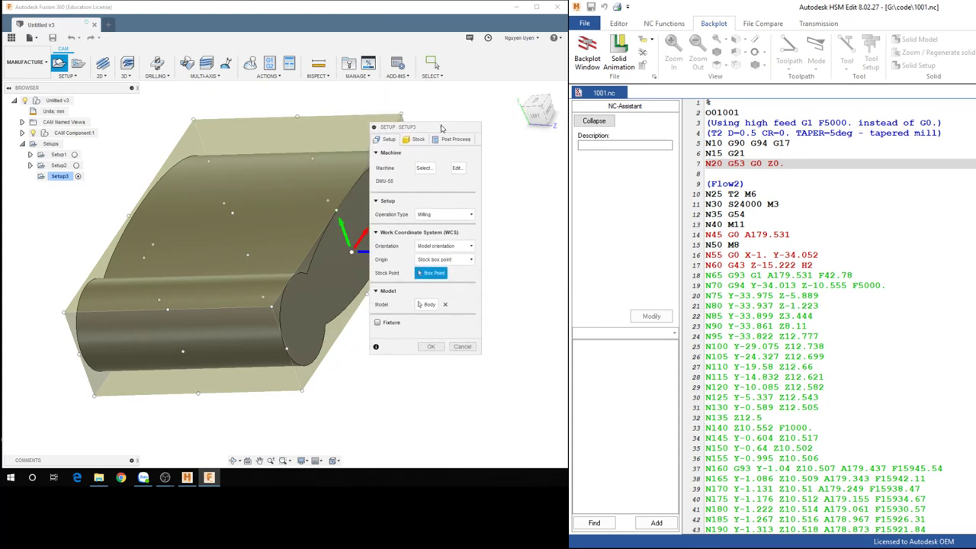
pyautogui.click(447, 250)
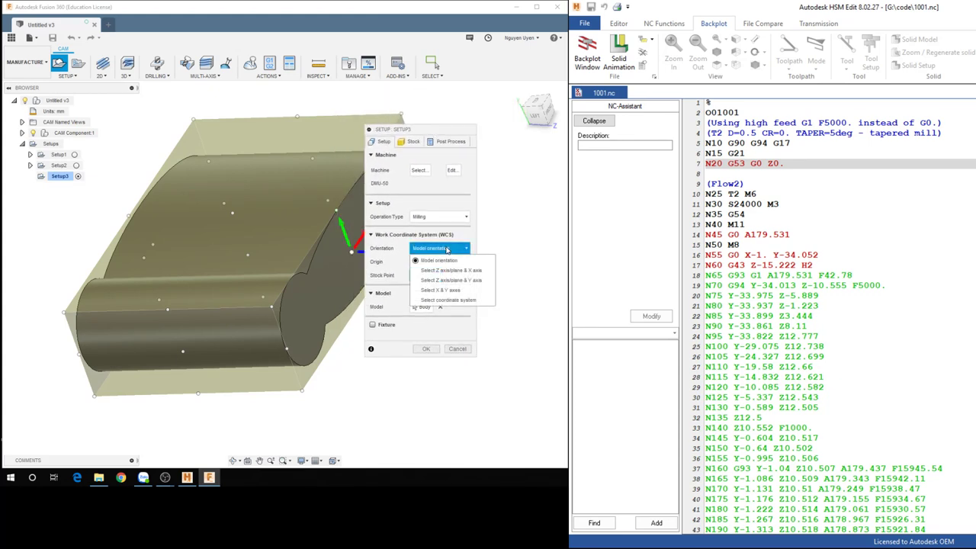
pyautogui.click(449, 271)
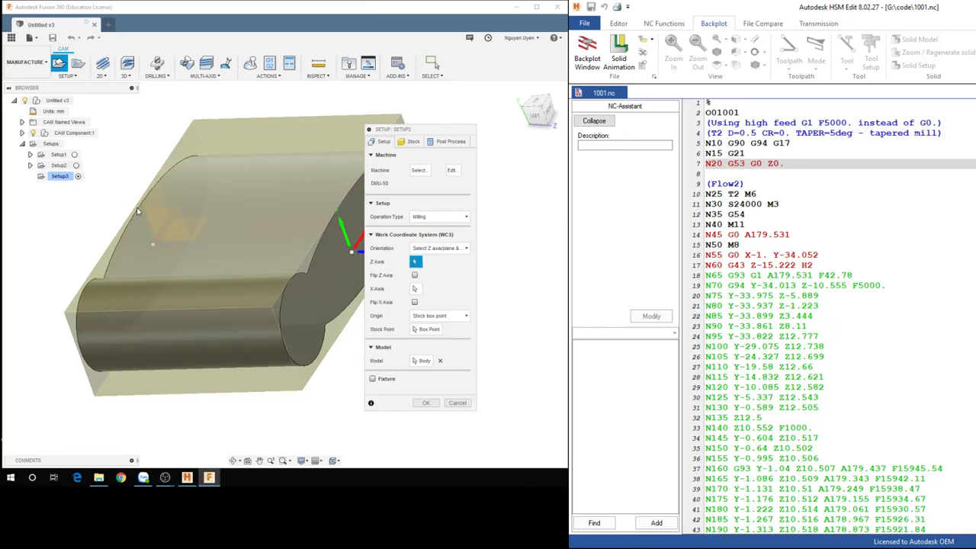
pyautogui.click(138, 206)
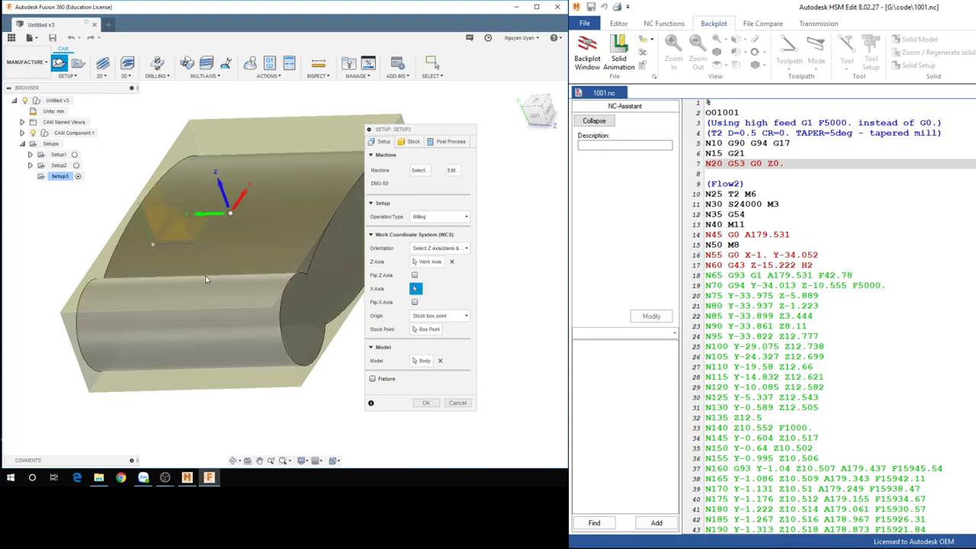
pyautogui.click(207, 276)
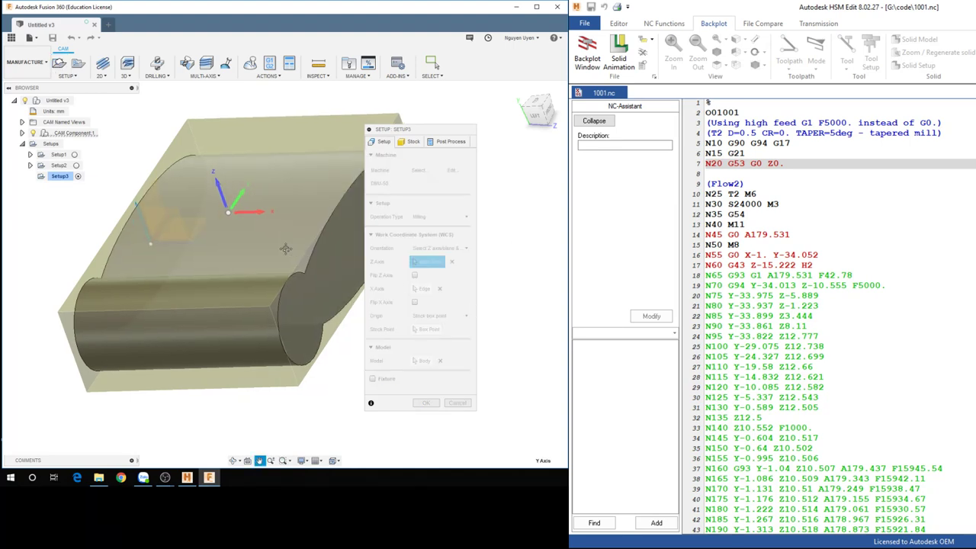
# - Place Setup3's origin at a stock box corner point, check it, and confirm the setup
pyautogui.click(424, 330)
pyautogui.moveTo(440, 131); pyautogui.dragTo(480, 107)
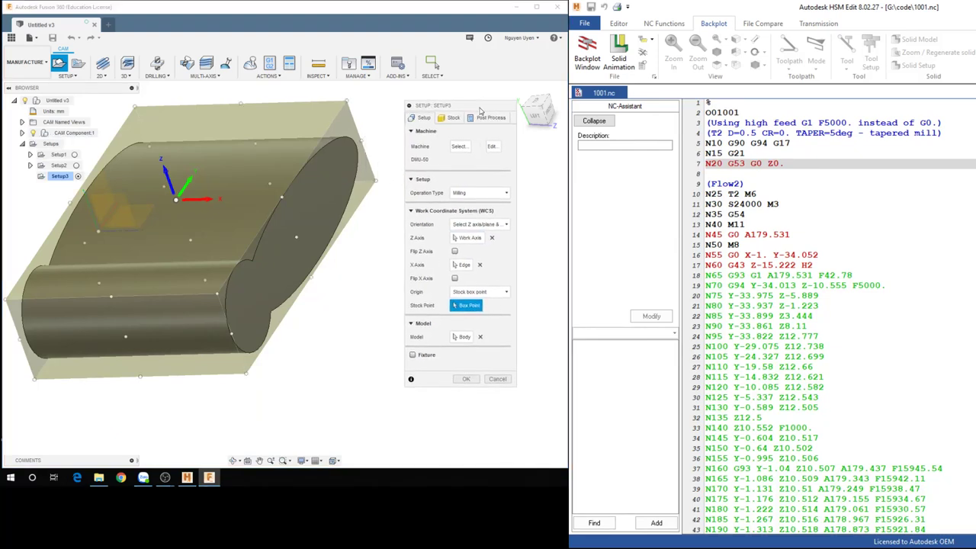
pyautogui.click(296, 237)
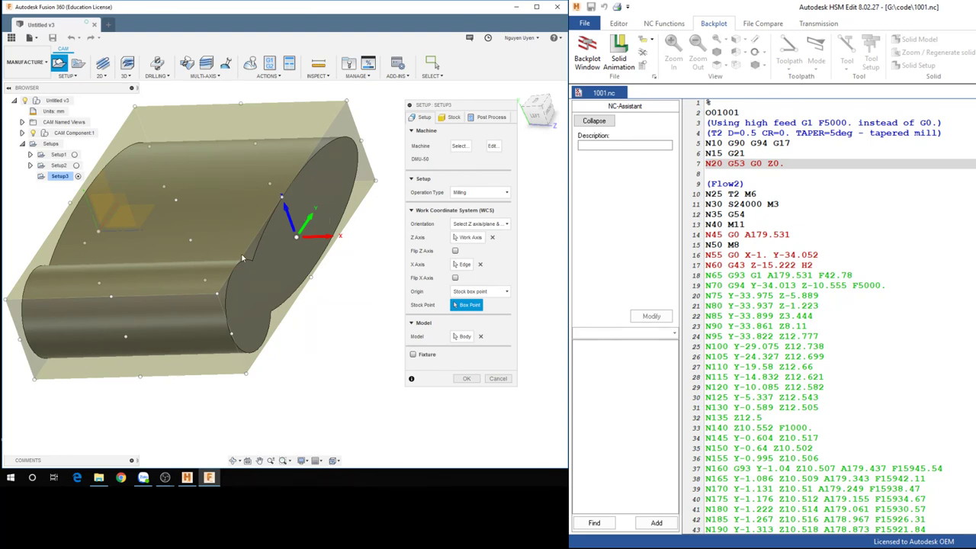
pyautogui.keyDown('shift'); pyautogui.moveTo(244, 262); pyautogui.dragTo(281, 240, button='middle'); pyautogui.keyUp('shift')
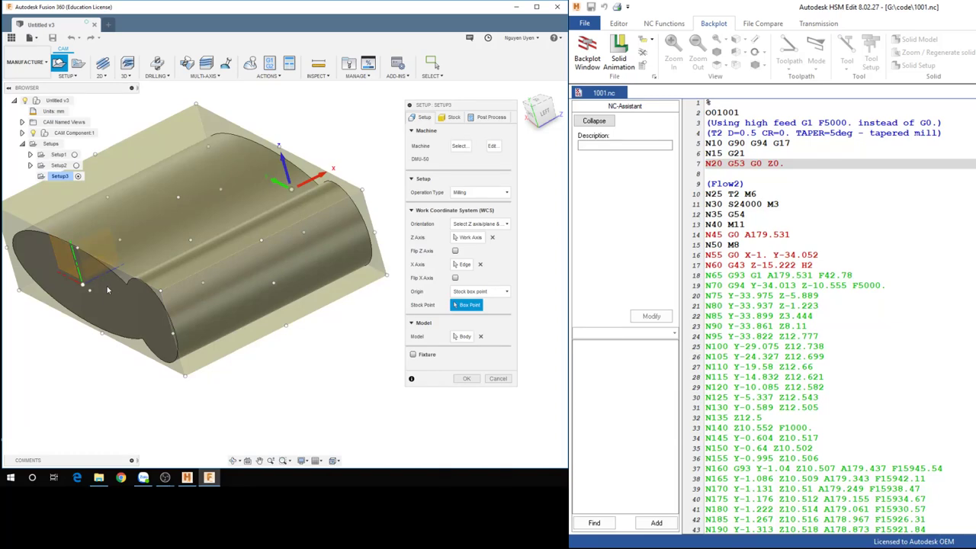
pyautogui.keyDown('shift'); pyautogui.moveTo(145, 304); pyautogui.dragTo(289, 295, button='middle'); pyautogui.keyUp('shift')
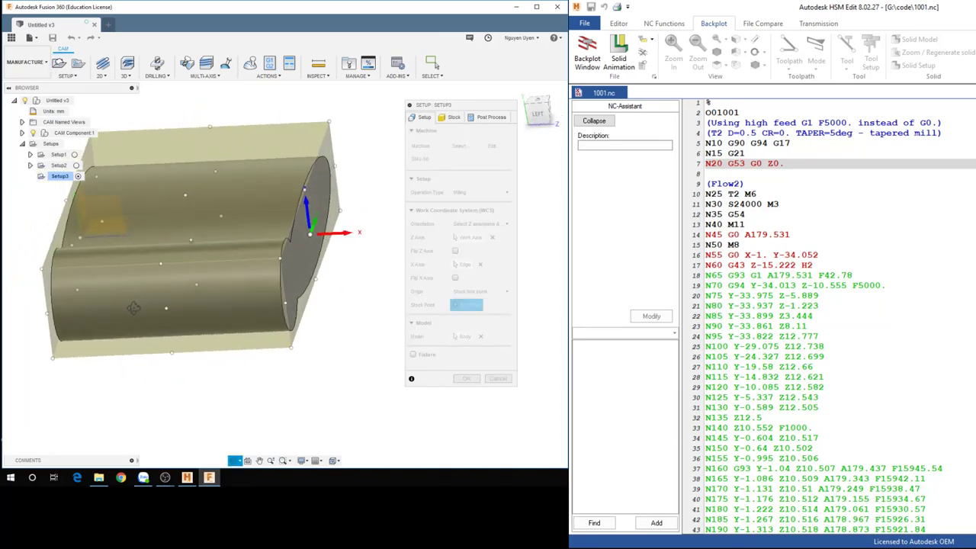
pyautogui.click(466, 379)
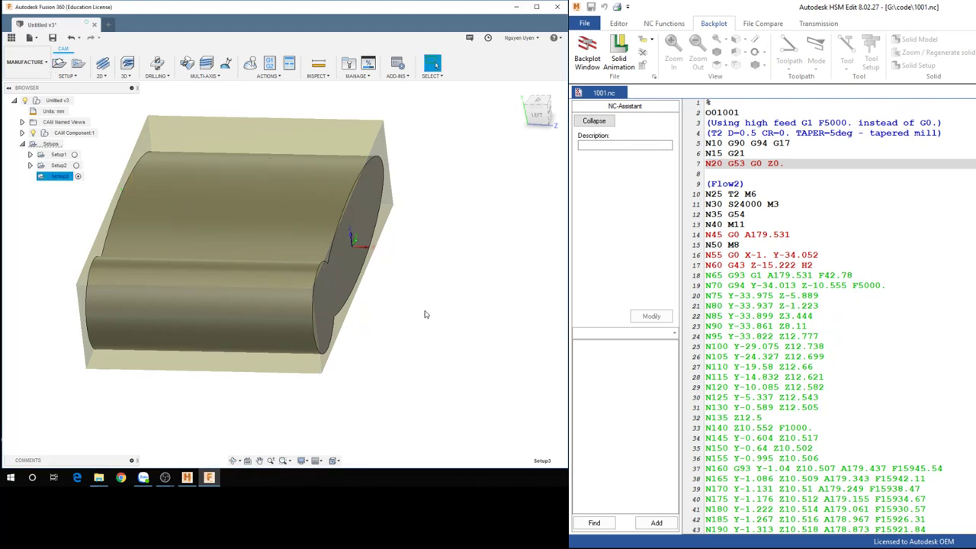
pyautogui.moveTo(388, 290)
pyautogui.mouseDown(button='middle')
pyautogui.moveTo(455, 294)
pyautogui.moveTo(436, 281)
pyautogui.mouseUp(button='middle')
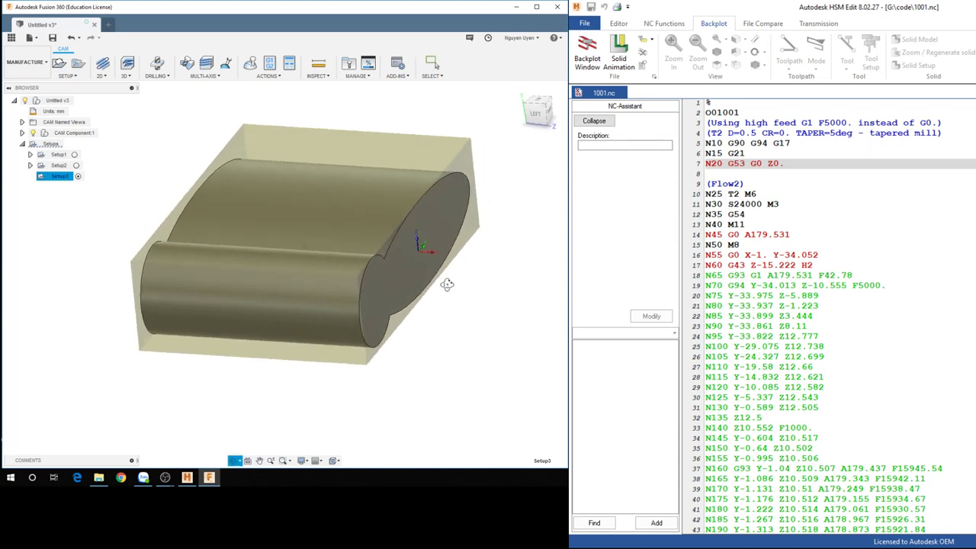
pyautogui.press('Escape')
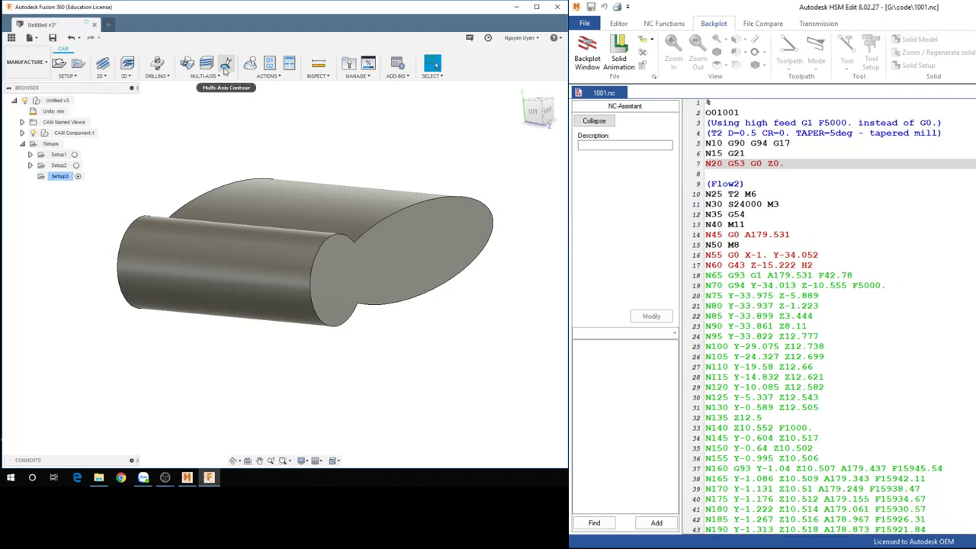
pyautogui.moveTo(206, 63)
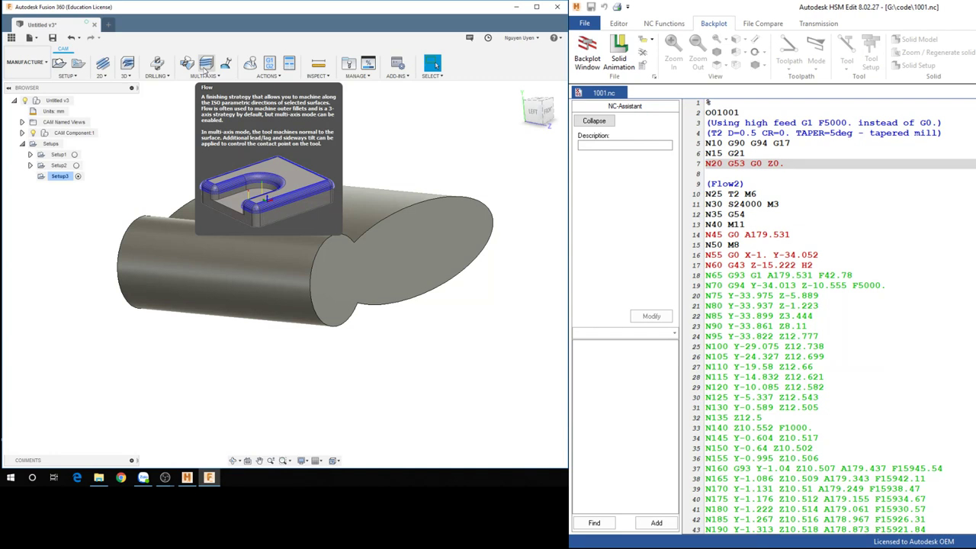
# - Start a Flow toolpath and open the second 0.5 mm tapered mill (tool 2) for editing
pyautogui.click(205, 67)
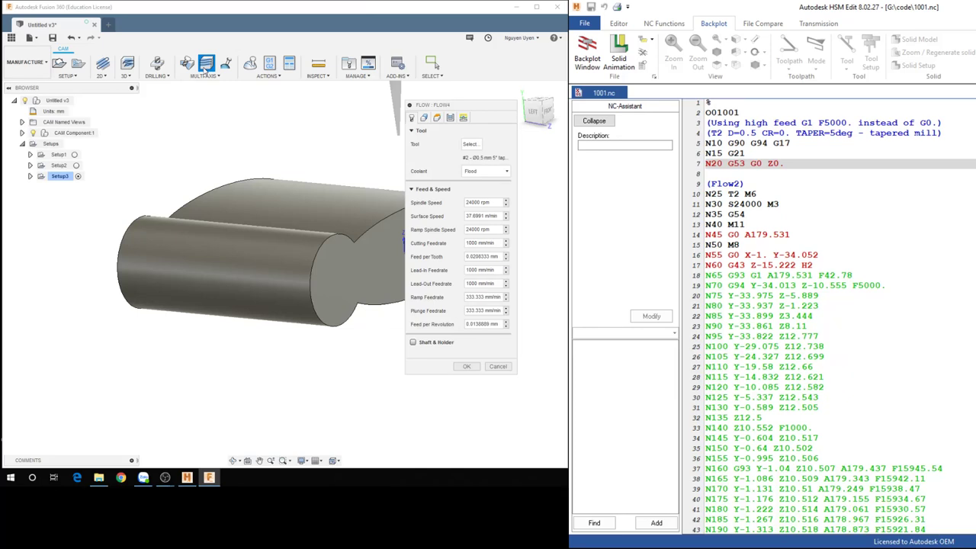
pyautogui.moveTo(473, 107); pyautogui.dragTo(240, 103)
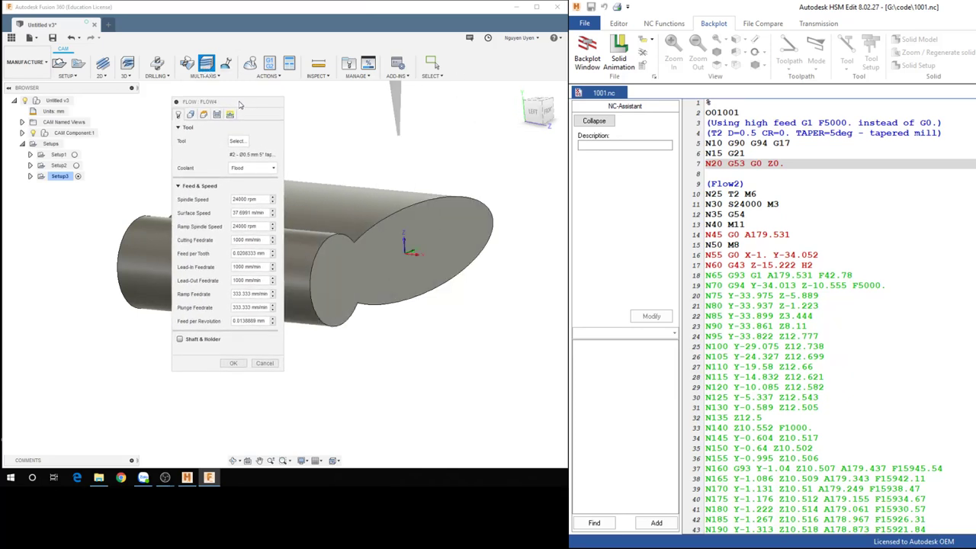
pyautogui.click(242, 143)
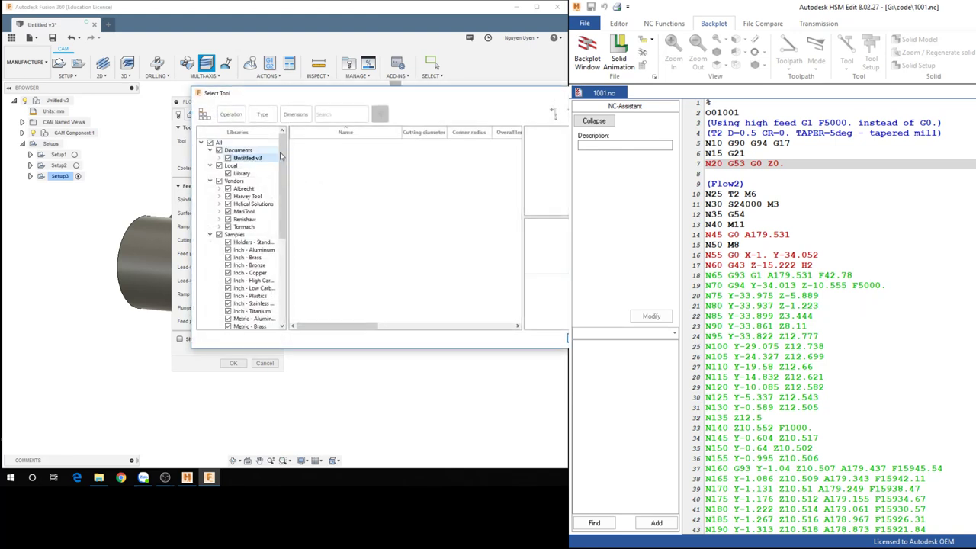
pyautogui.click(362, 161)
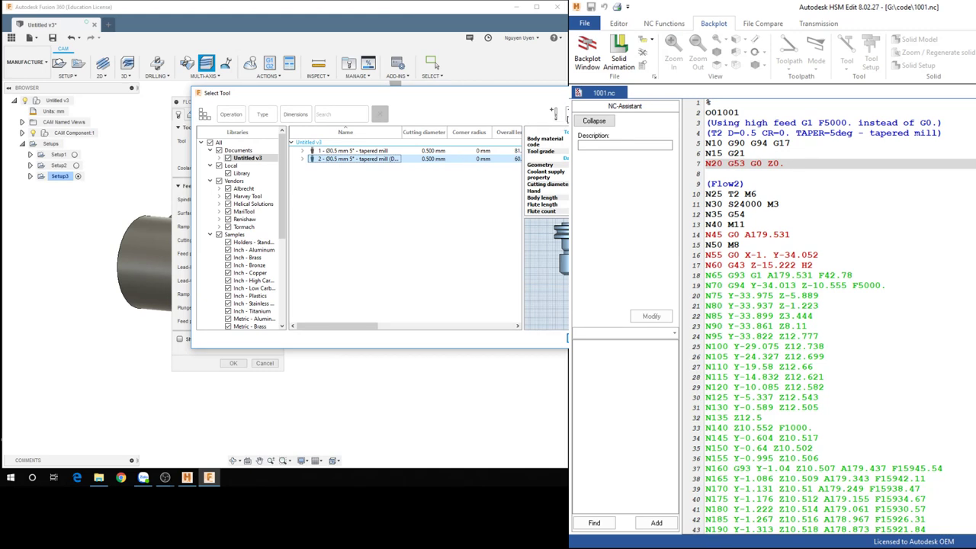
pyautogui.rightClick(367, 159)
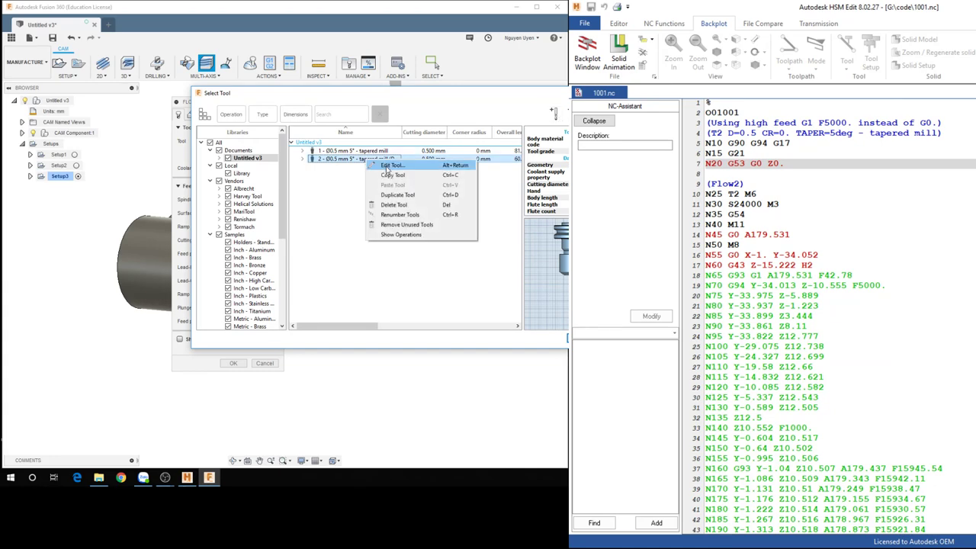
pyautogui.click(387, 167)
pyautogui.click(233, 97)
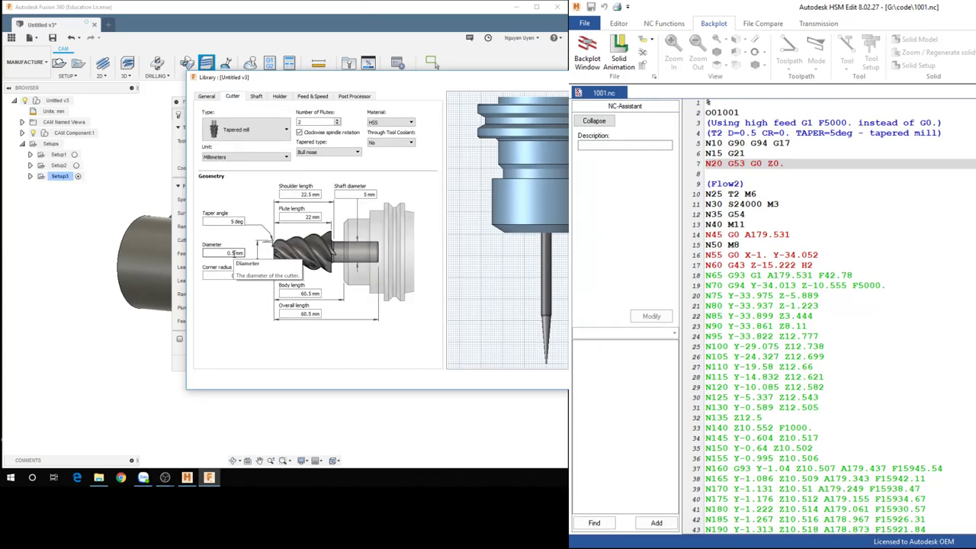
# - Change the cutter diameter to 0.1 mm, keeping the 5° taper and HSS material
pyautogui.moveTo(238, 254); pyautogui.dragTo(232, 254)
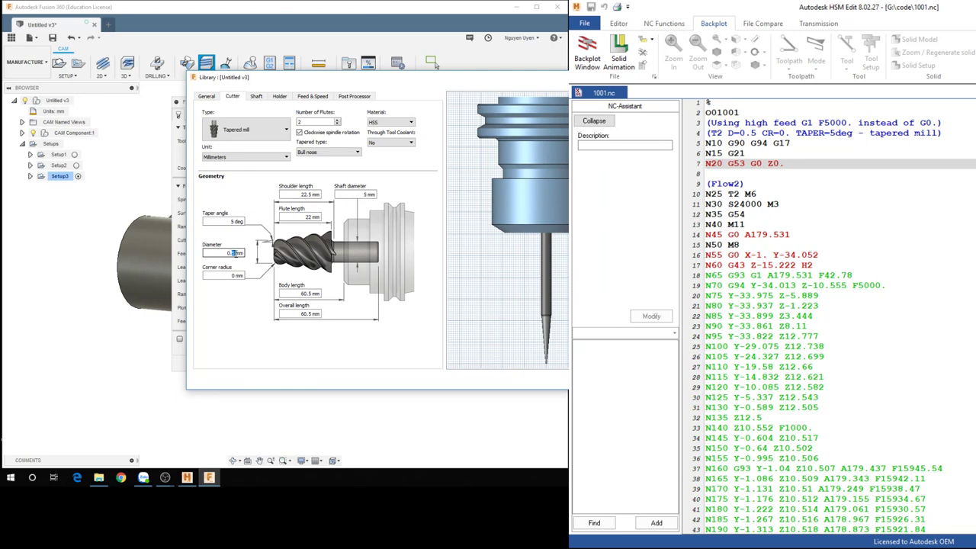
pyautogui.write('1')
pyautogui.doubleClick(237, 221)
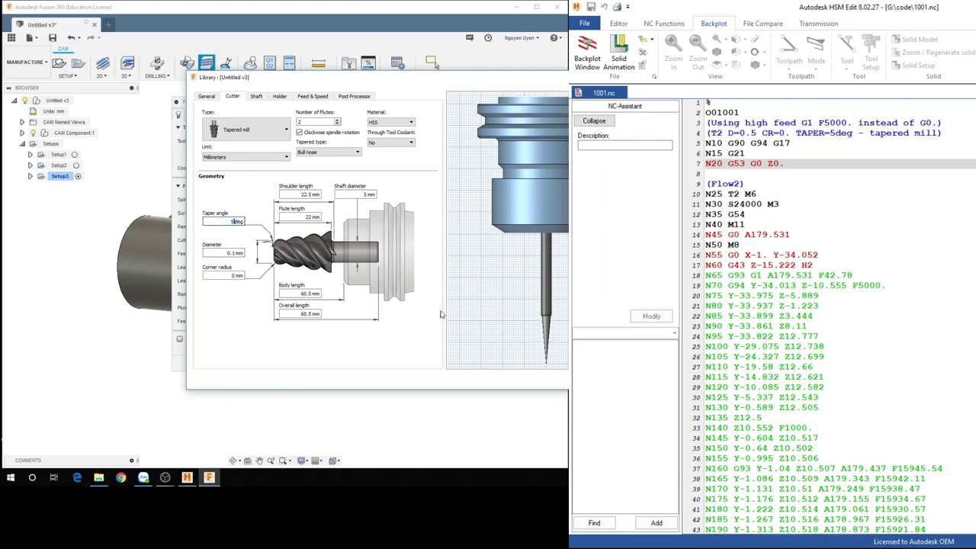
pyautogui.click(308, 217)
pyautogui.click(231, 275)
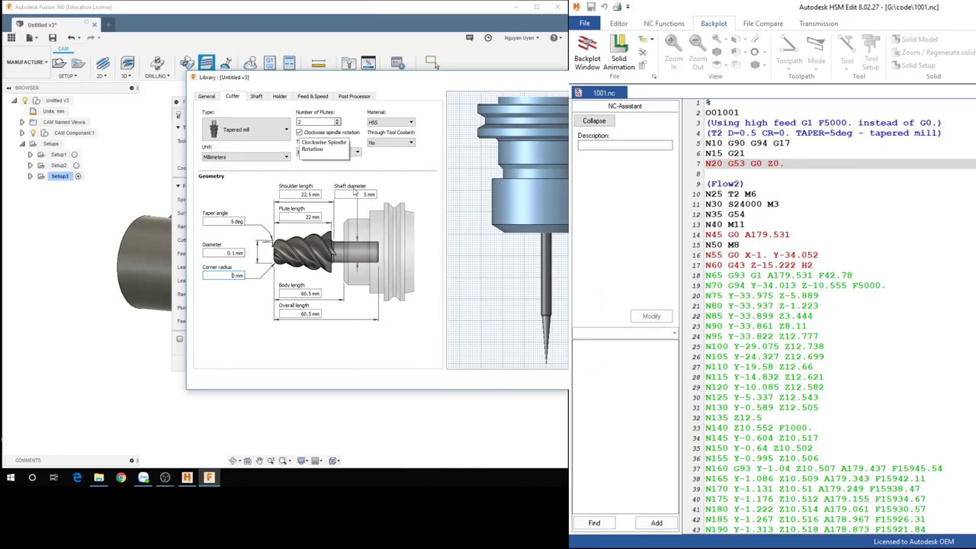
pyautogui.doubleClick(302, 122)
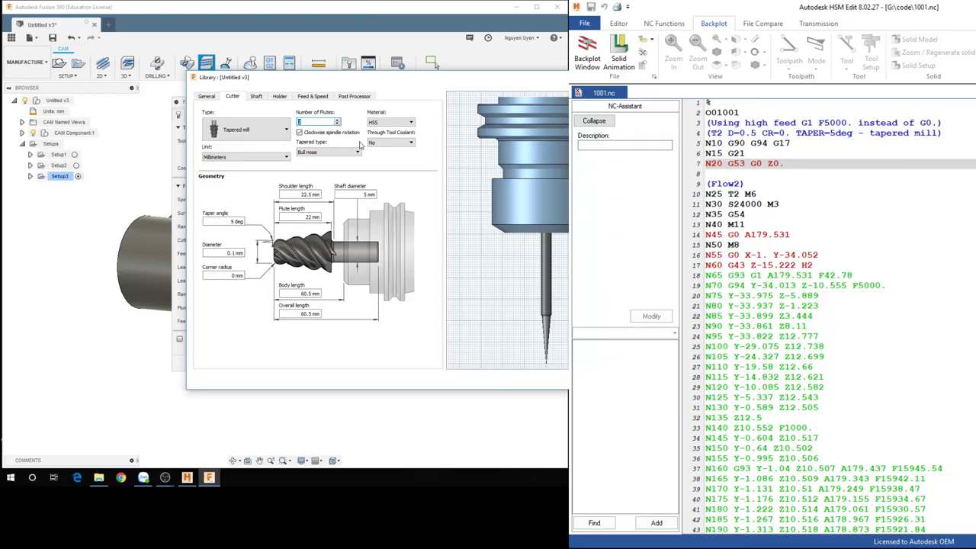
pyautogui.click(398, 127)
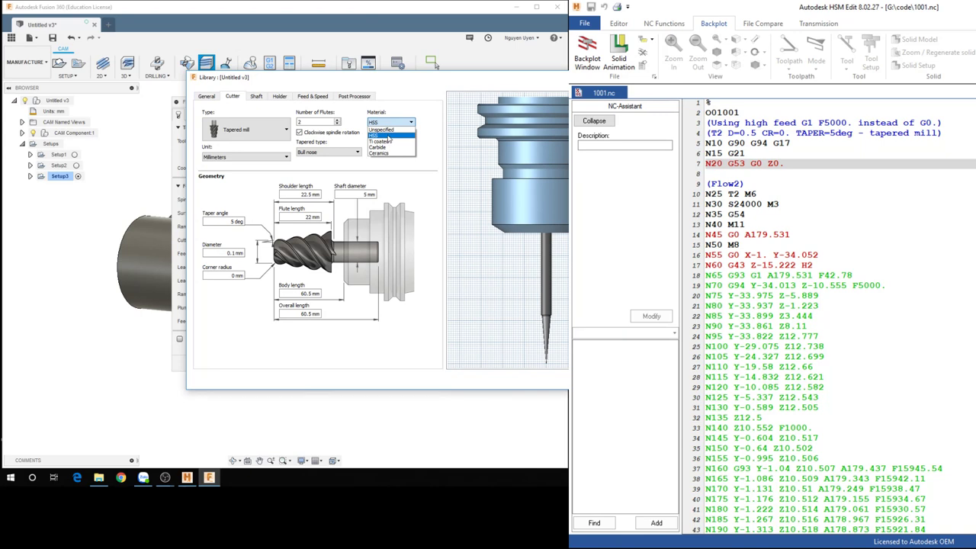
pyautogui.click(389, 136)
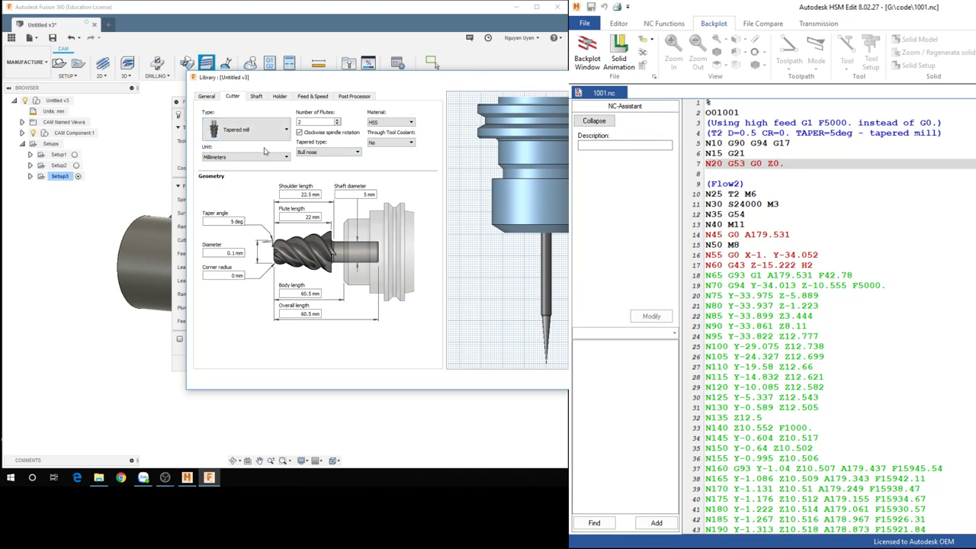
pyautogui.click(266, 134)
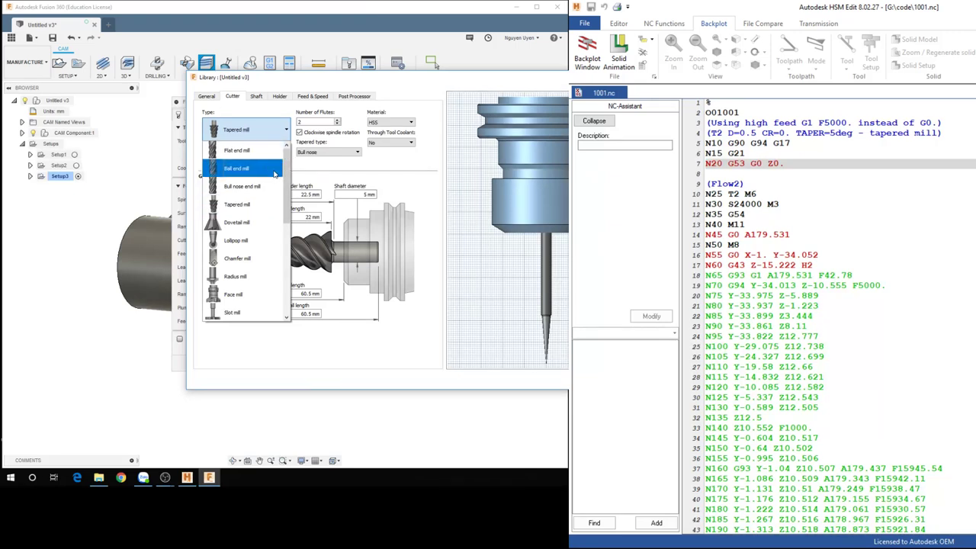
pyautogui.moveTo(286, 177)
pyautogui.mouseDown()
pyautogui.moveTo(279, 268)
pyautogui.moveTo(287, 152)
pyautogui.mouseUp()
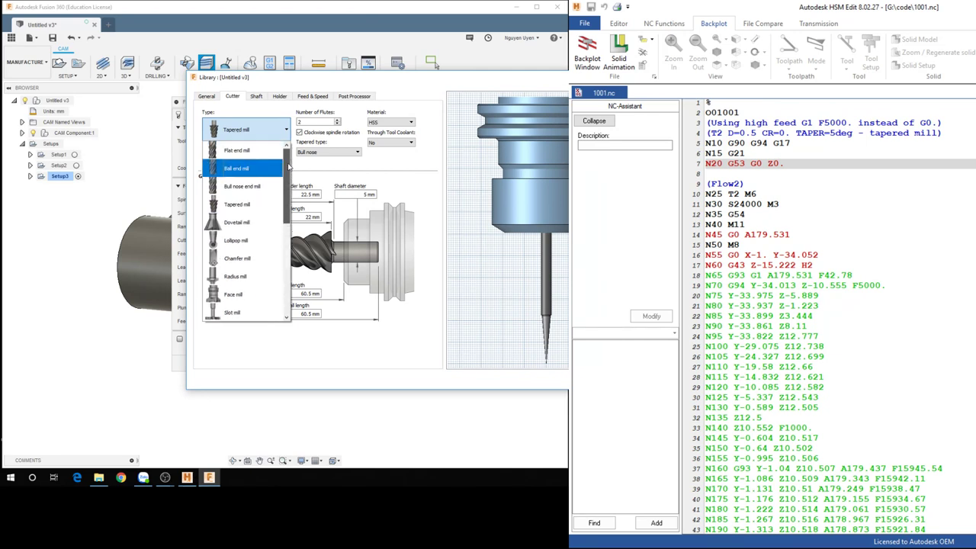
# - Set the tool's spindle speed to 20000 rpm and review the post processor numbering
pyautogui.click(256, 95)
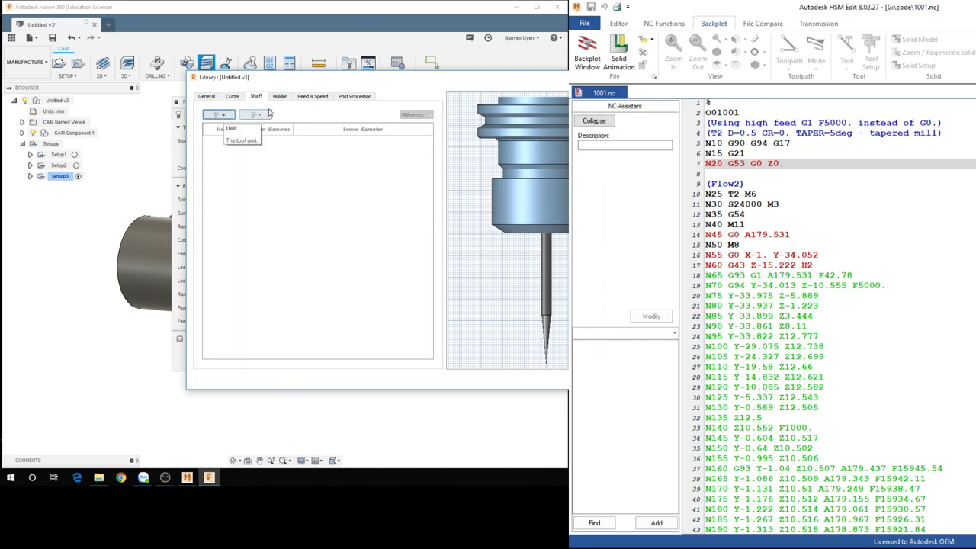
pyautogui.click(286, 99)
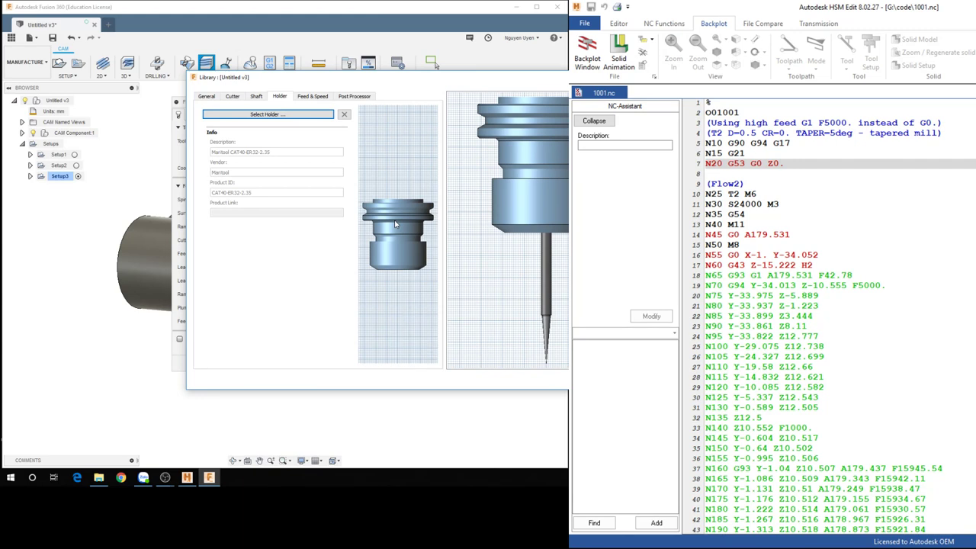
pyautogui.click(311, 99)
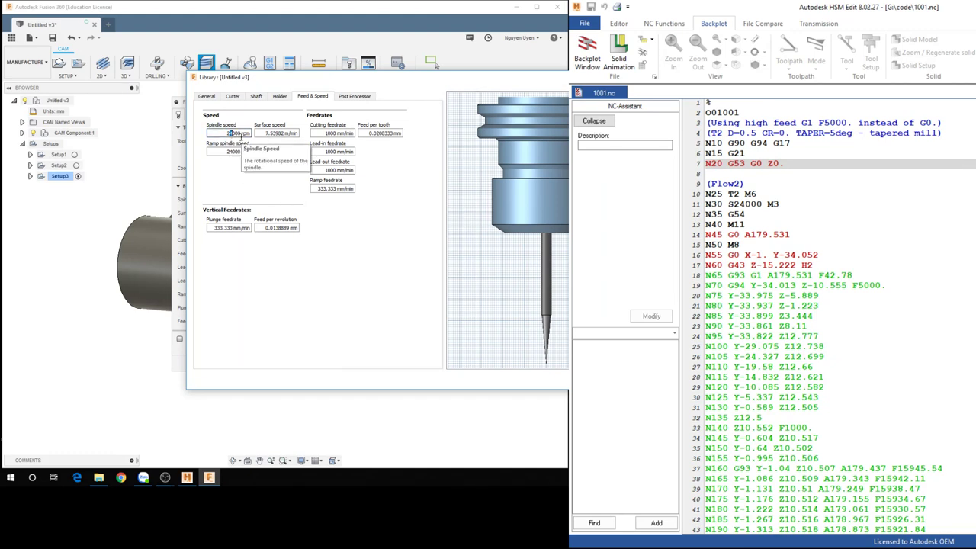
pyautogui.write('0')
pyautogui.click(352, 98)
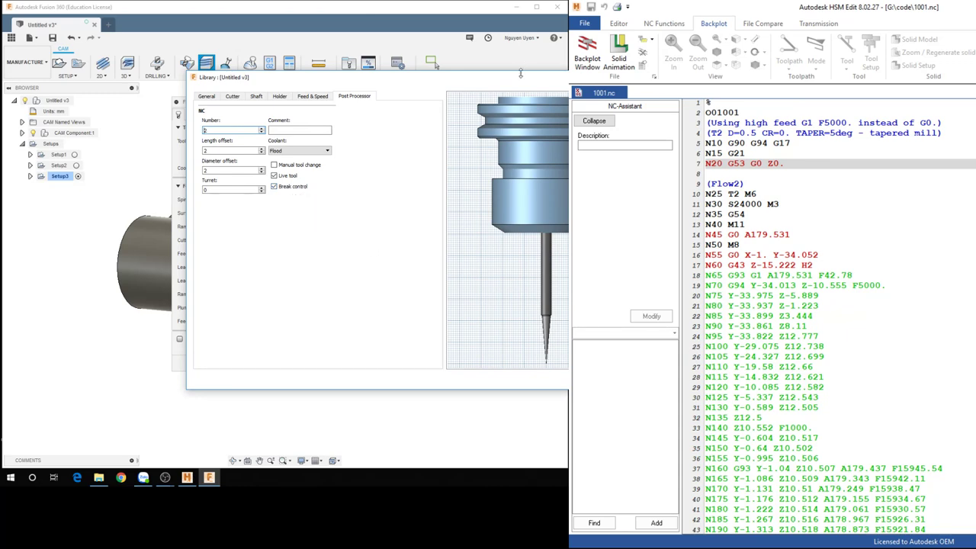
pyautogui.moveTo(520, 77); pyautogui.dragTo(401, 57)
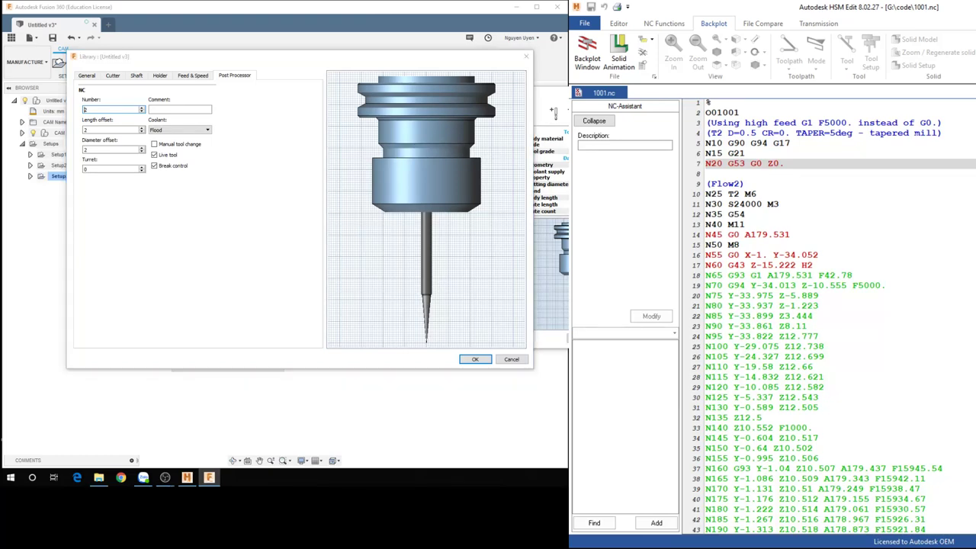
# - Save the edited 0.1 mm tool, select it for the Flow, and move the panel left
pyautogui.click(472, 360)
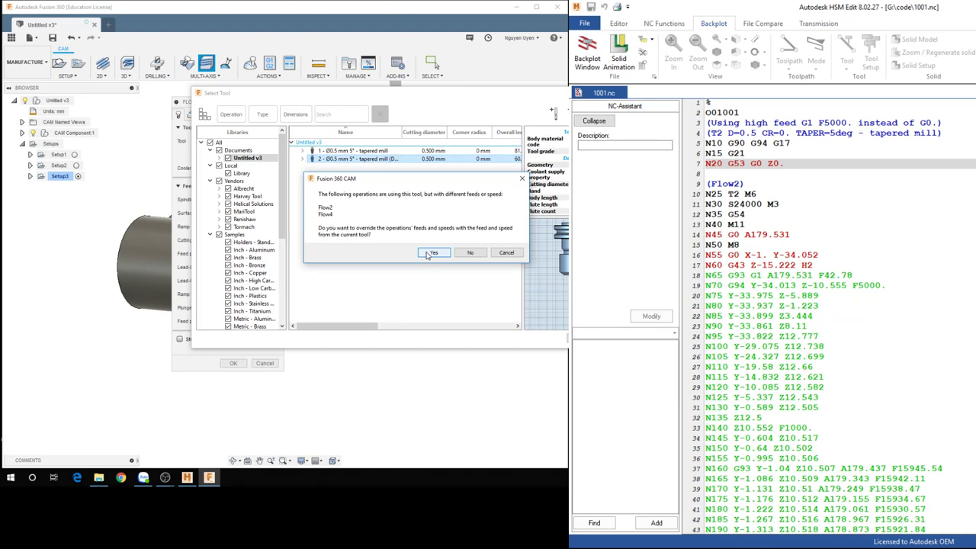
pyautogui.click(428, 255)
pyautogui.moveTo(509, 95); pyautogui.dragTo(444, 95)
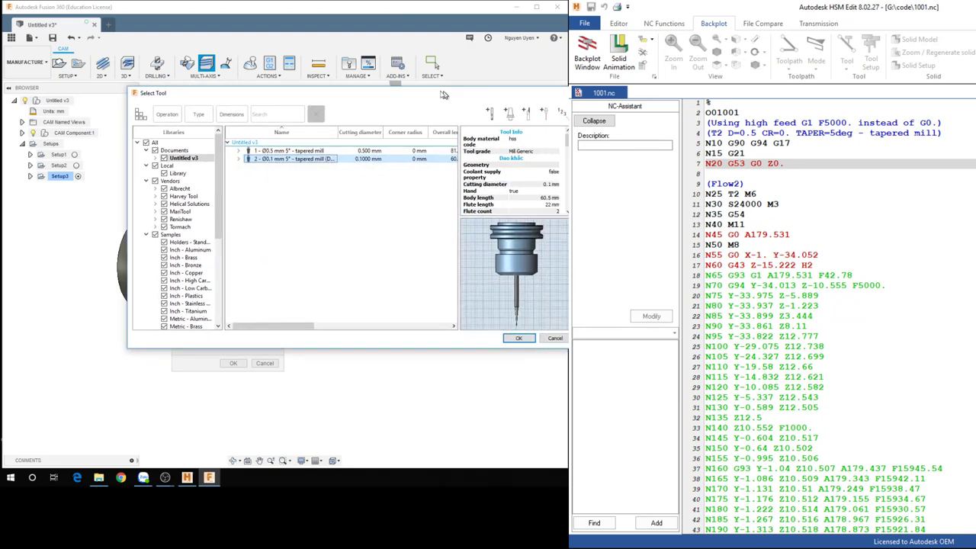
pyautogui.click(514, 338)
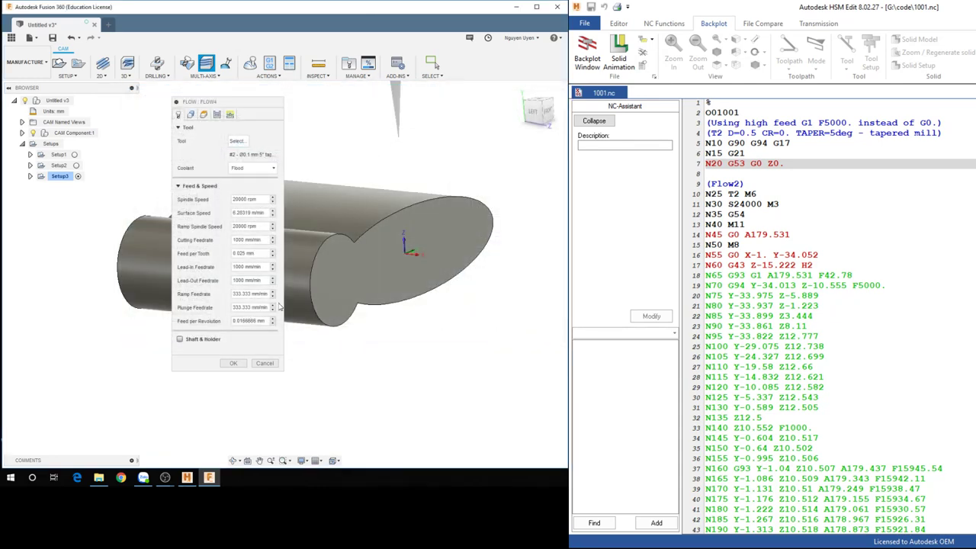
pyautogui.moveTo(214, 102)
pyautogui.mouseDown()
pyautogui.moveTo(183, 87)
pyautogui.moveTo(181, 96)
pyautogui.moveTo(140, 100)
pyautogui.mouseUp()
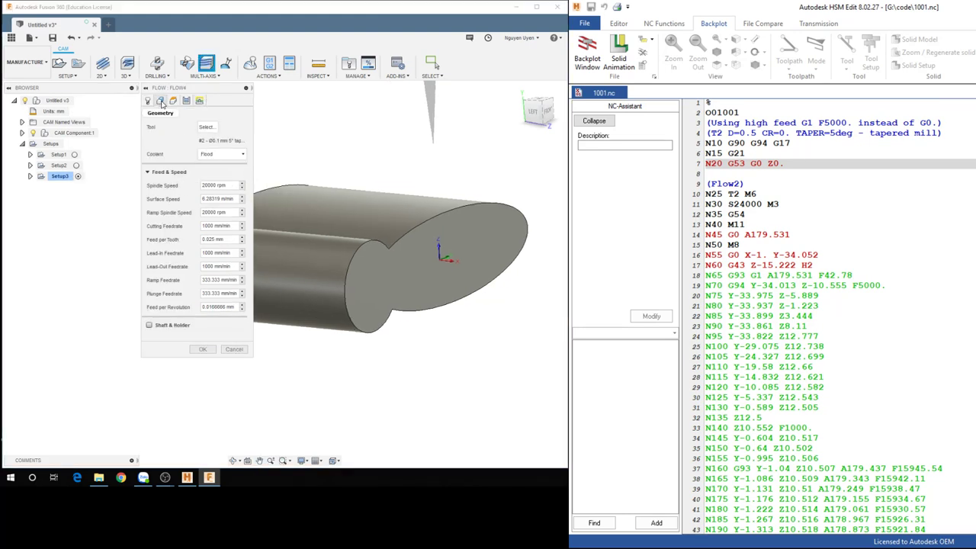
# - Pick the model's top face and cylindrical side face as the Flow's two geometry faces
pyautogui.click(160, 102)
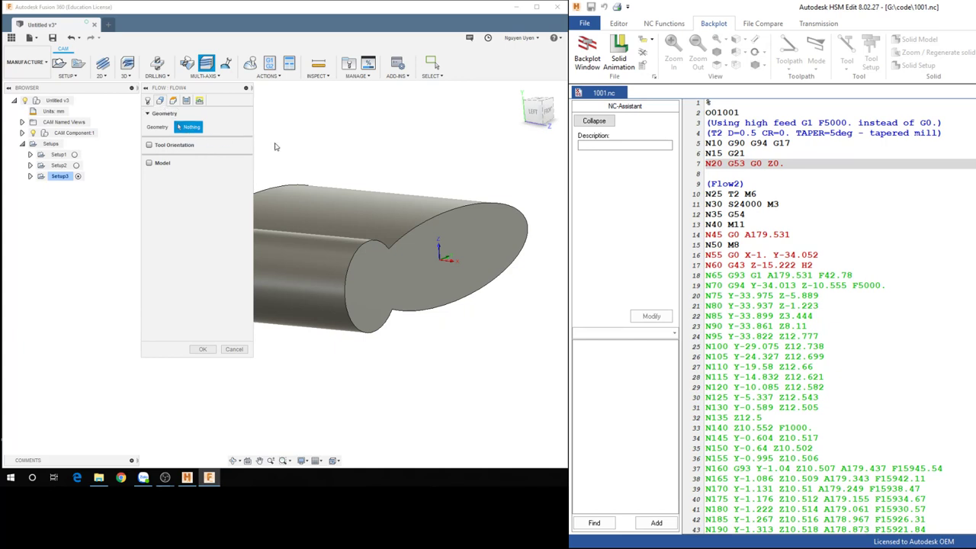
pyautogui.click(343, 199)
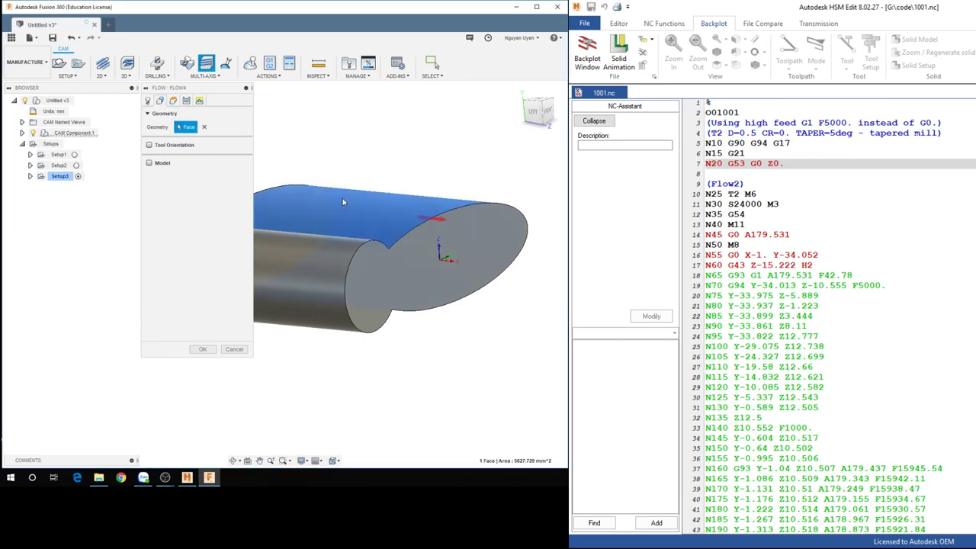
pyautogui.click(337, 258)
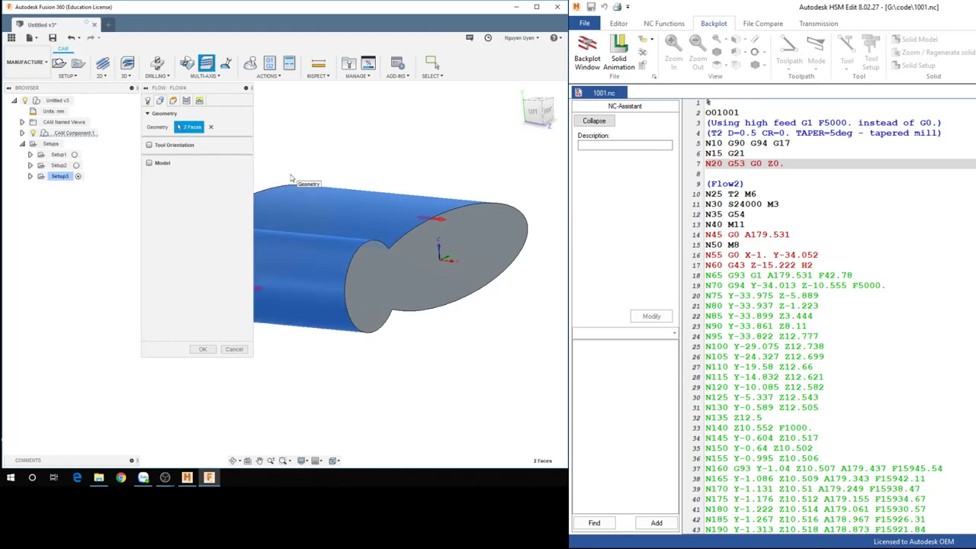
pyautogui.scroll(-2, 325, 188)
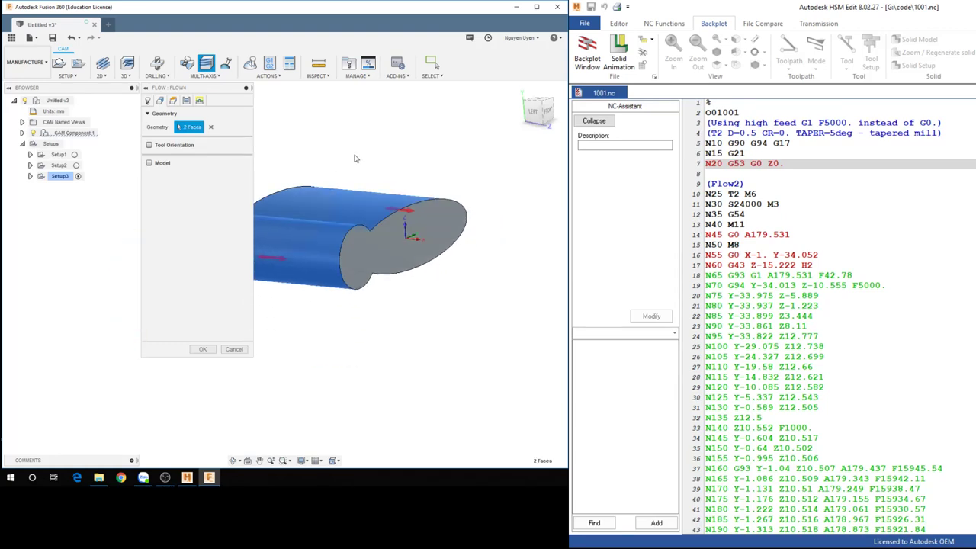
pyautogui.keyDown('shift'); pyautogui.moveTo(350, 160); pyautogui.dragTo(332, 180, button='middle'); pyautogui.keyUp('shift')
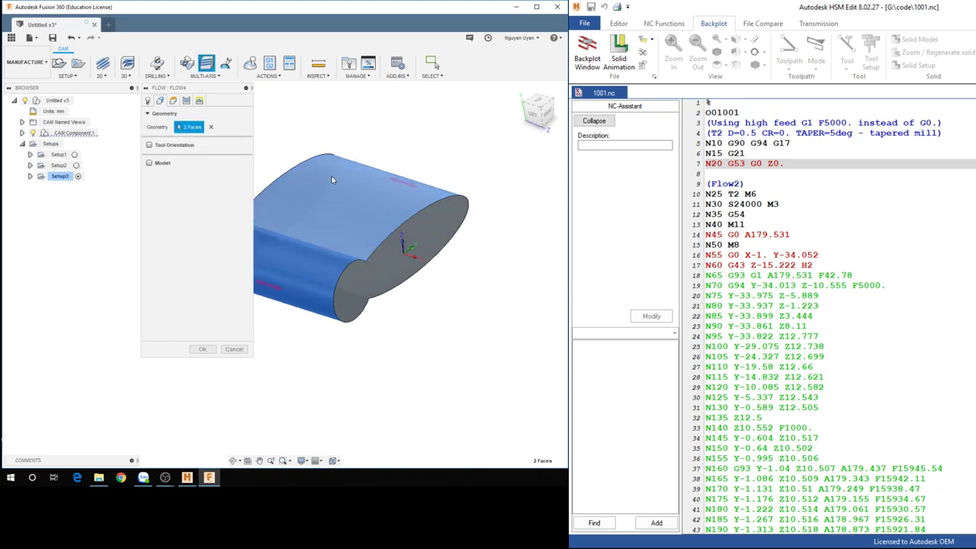
pyautogui.click(173, 101)
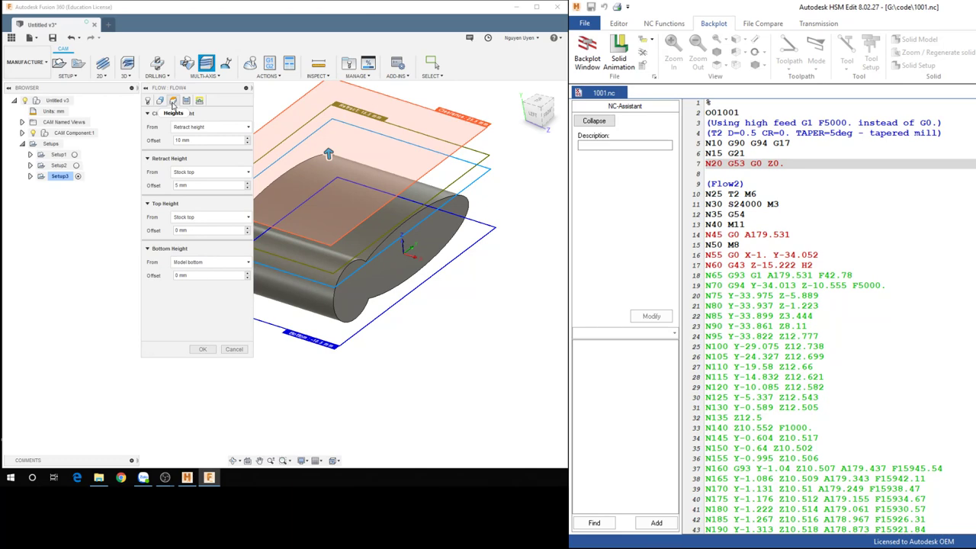
# - Inspect the model from the front and left views, then orbit back to an isometric view
pyautogui.keyDown('shift'); pyautogui.moveTo(350, 228); pyautogui.dragTo(354, 184, button='middle'); pyautogui.keyUp('shift')
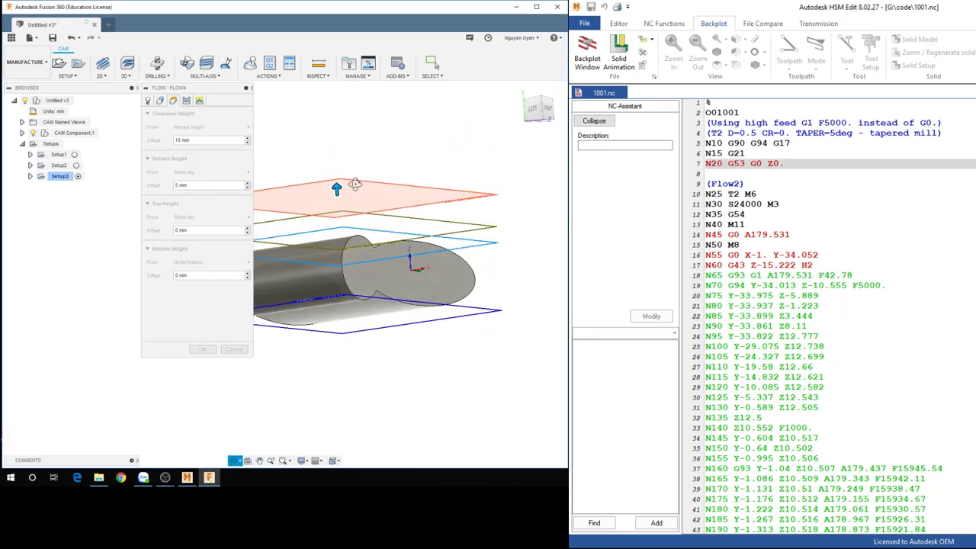
pyautogui.keyDown('shift'); pyautogui.moveTo(355, 184); pyautogui.dragTo(358, 187, button='middle'); pyautogui.keyUp('shift')
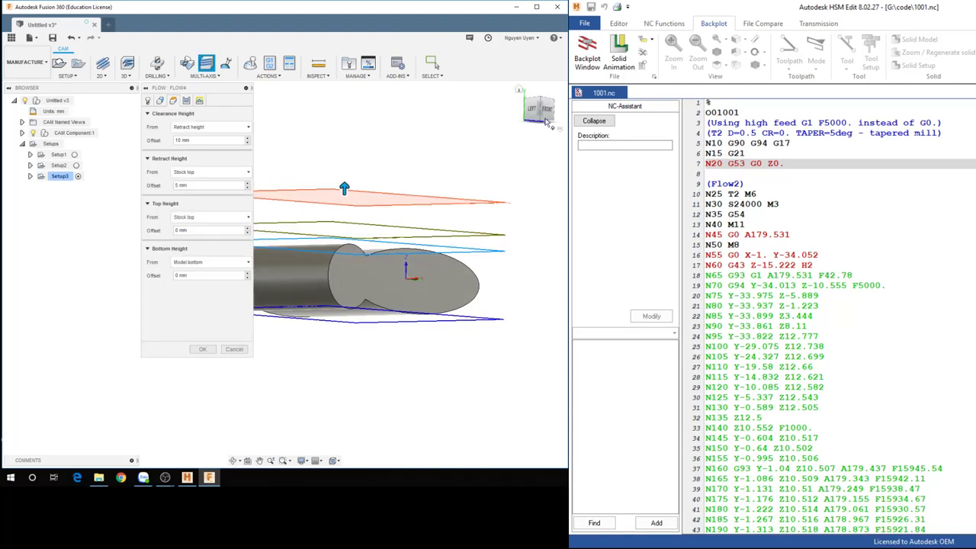
pyautogui.click(539, 112)
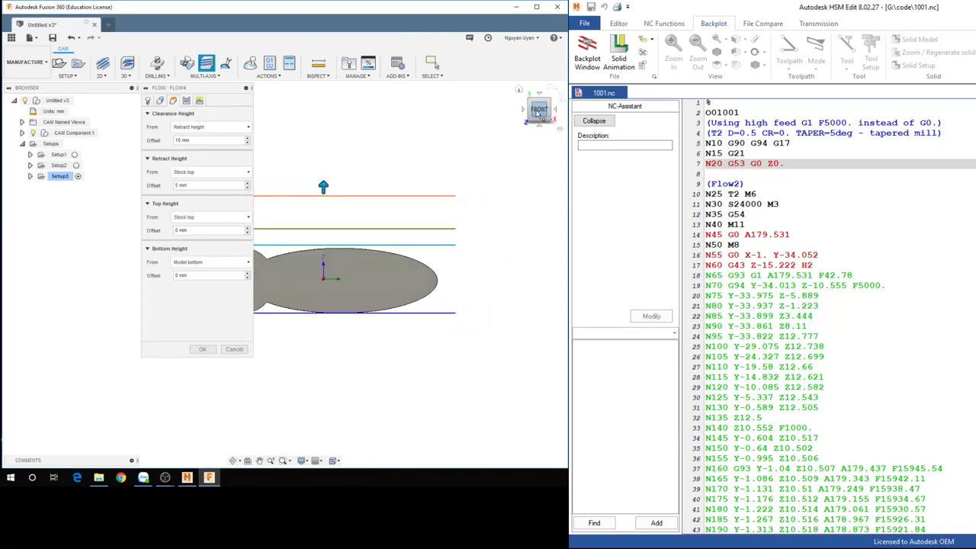
pyautogui.click(525, 111)
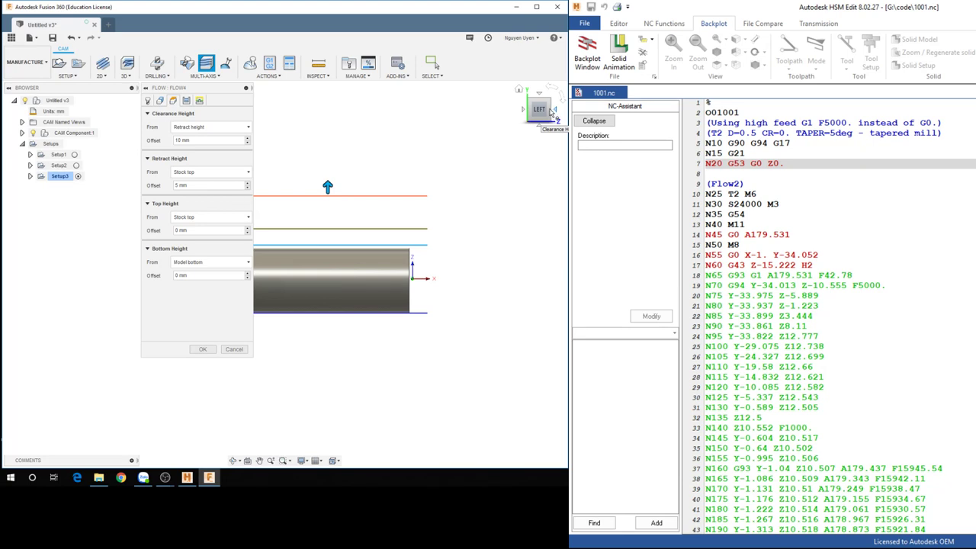
pyautogui.click(552, 112)
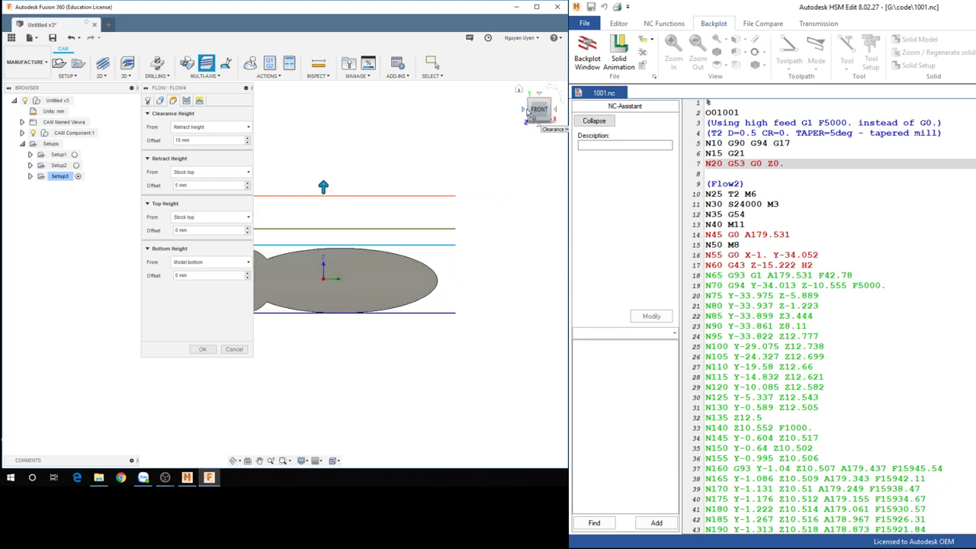
pyautogui.click(534, 113)
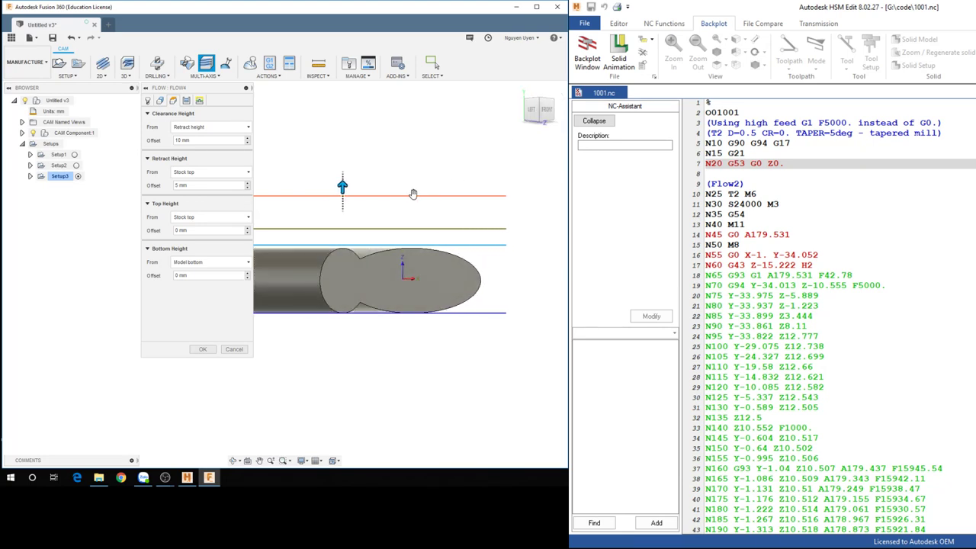
pyautogui.keyDown('shift'); pyautogui.moveTo(413, 194); pyautogui.dragTo(424, 202, button='middle'); pyautogui.keyUp('shift')
pyautogui.press('Escape')
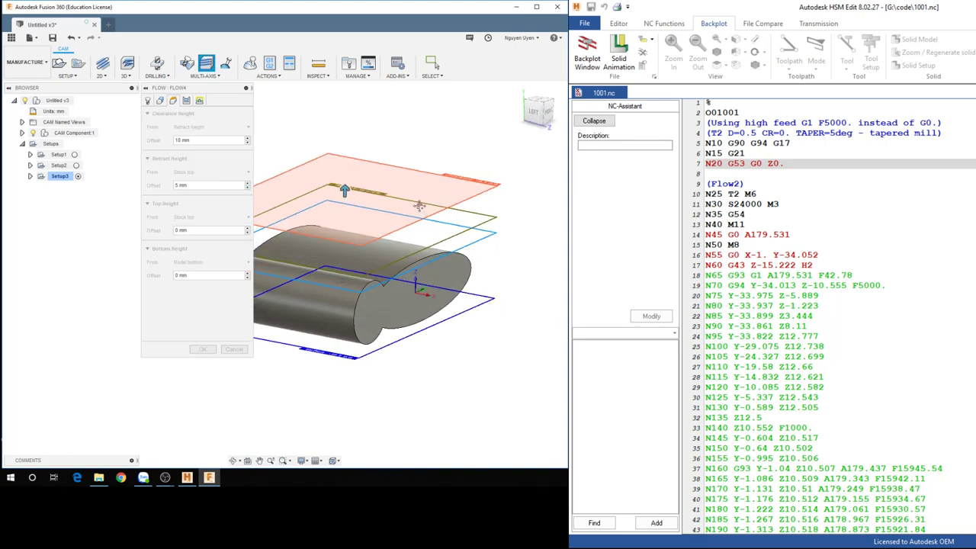
# - Move the Flow settings to the left side and orbit to inspect the height planes
pyautogui.moveTo(200, 93); pyautogui.dragTo(78, 154)
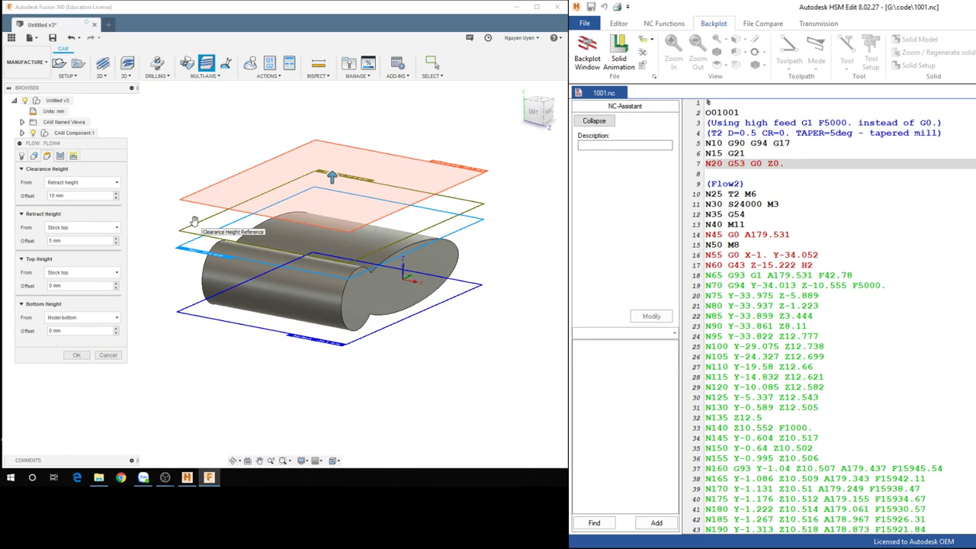
pyautogui.moveTo(194, 221)
pyautogui.keyDown('shift'); pyautogui.mouseDown(button='middle')
pyautogui.moveTo(235, 226)
pyautogui.moveTo(257, 213)
pyautogui.mouseUp(button='middle'); pyautogui.keyUp('shift')
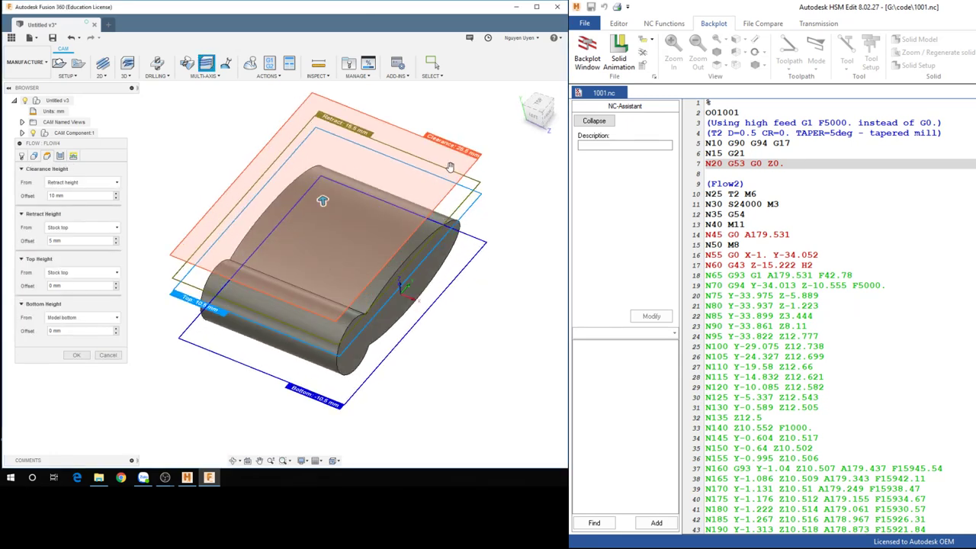
pyautogui.keyDown('shift'); pyautogui.moveTo(440, 175); pyautogui.dragTo(314, 187, button='middle'); pyautogui.keyUp('shift')
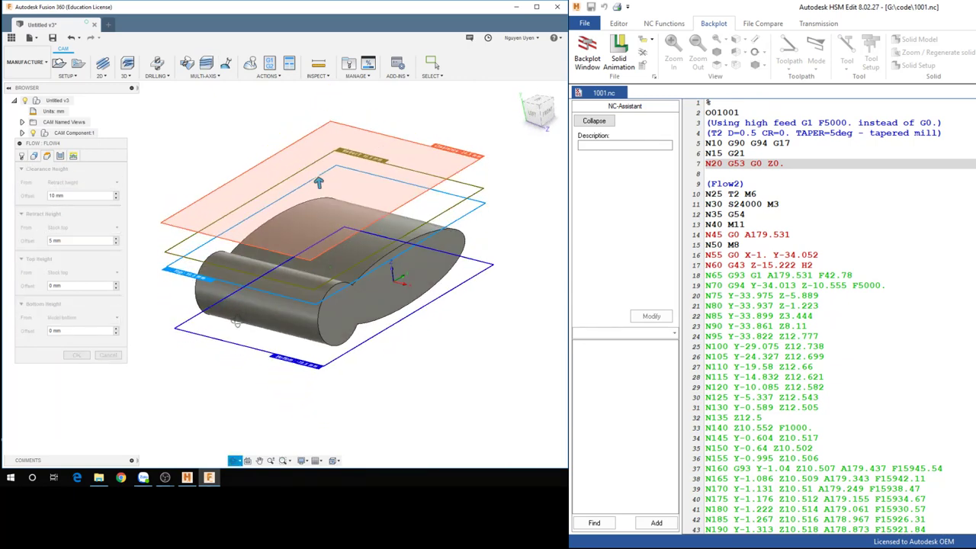
# - Keep the Flow passes cutting mode at Turn when impossible
pyautogui.click(60, 156)
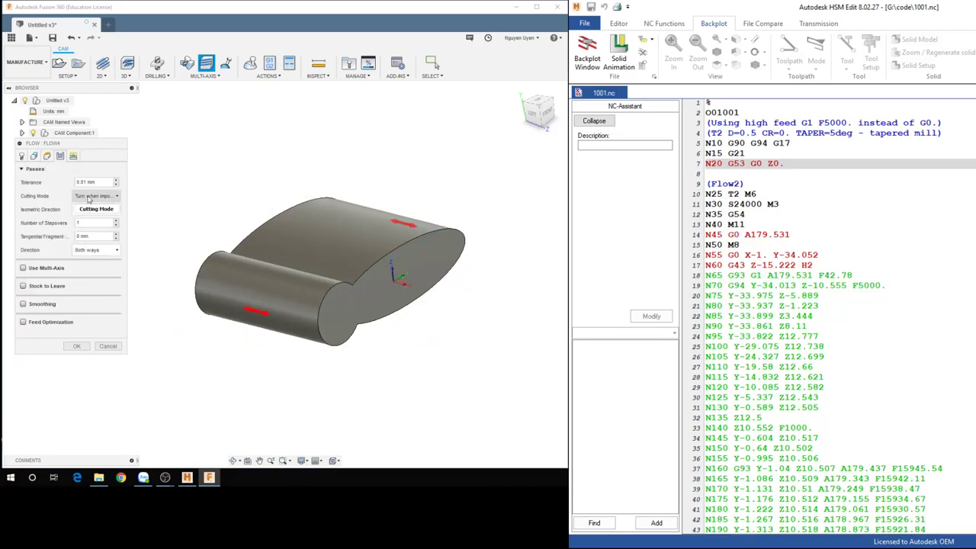
pyautogui.moveTo(83, 183)
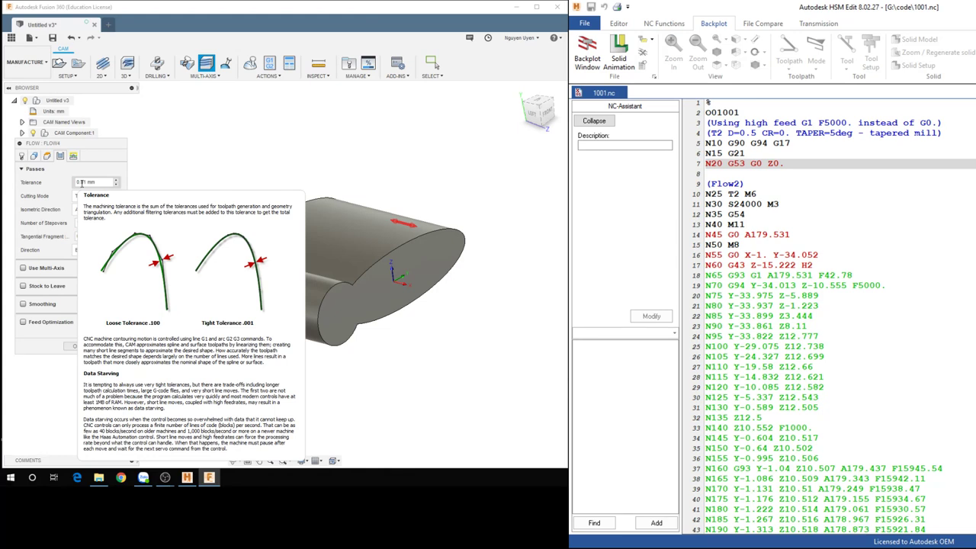
pyautogui.click(86, 181)
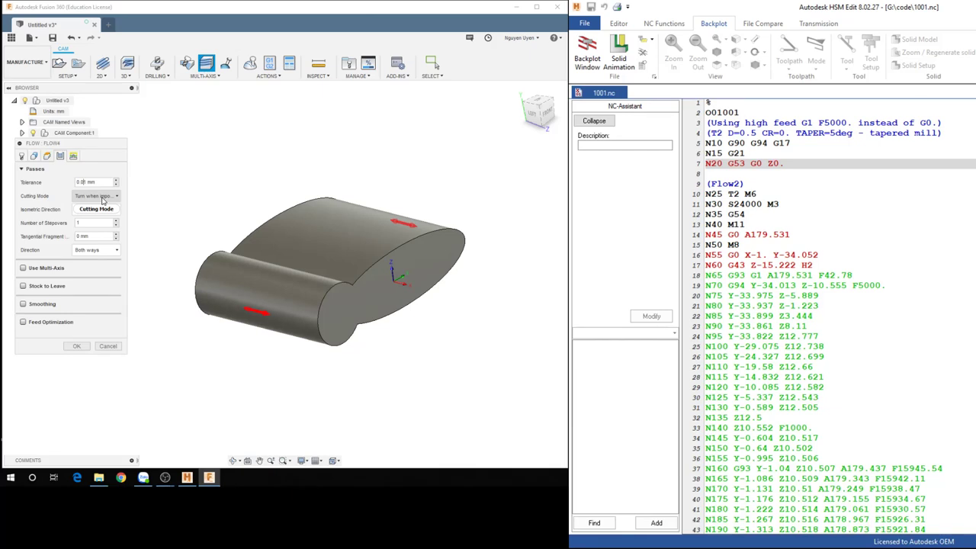
pyautogui.click(103, 200)
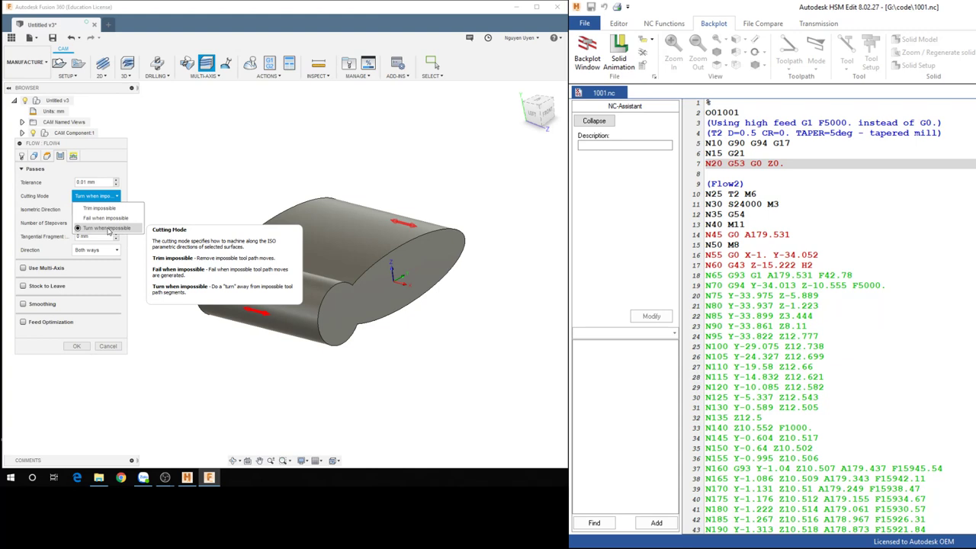
pyautogui.click(114, 173)
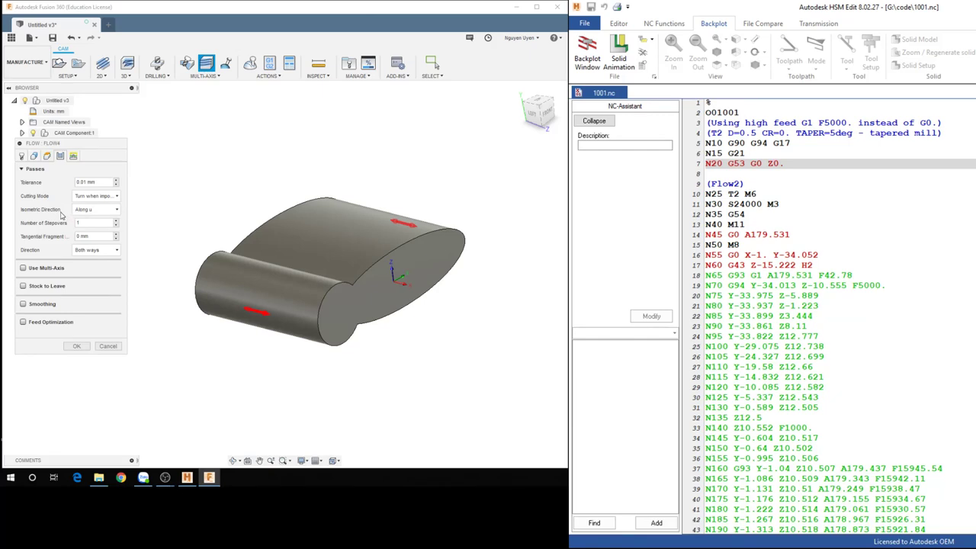
# - Set the isometric direction to Along v and the number of stepovers to 10
pyautogui.click(114, 212)
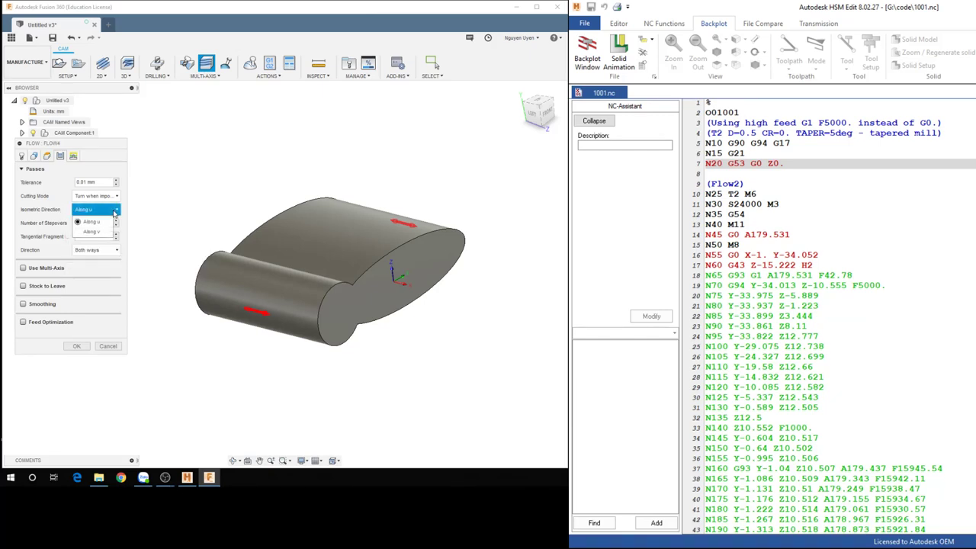
pyautogui.click(110, 213)
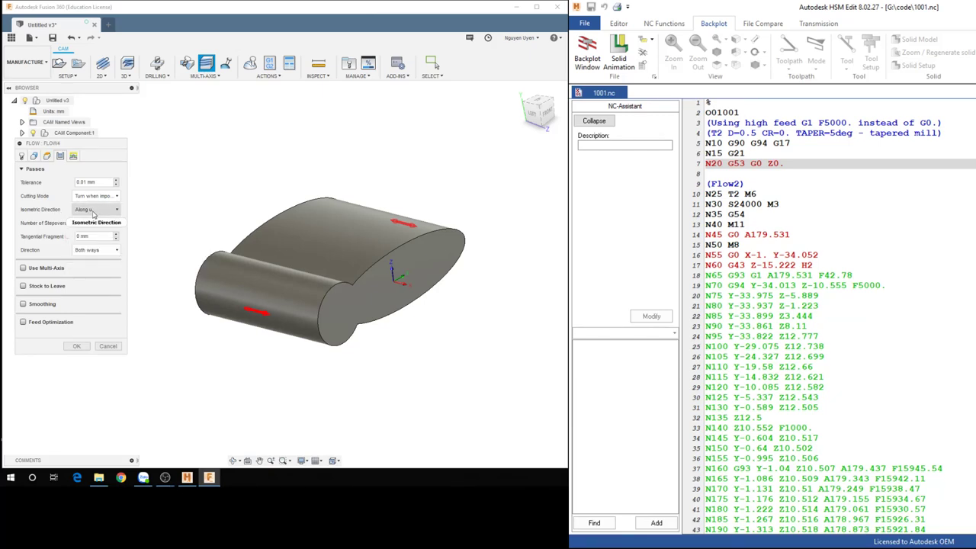
pyautogui.moveTo(95, 210)
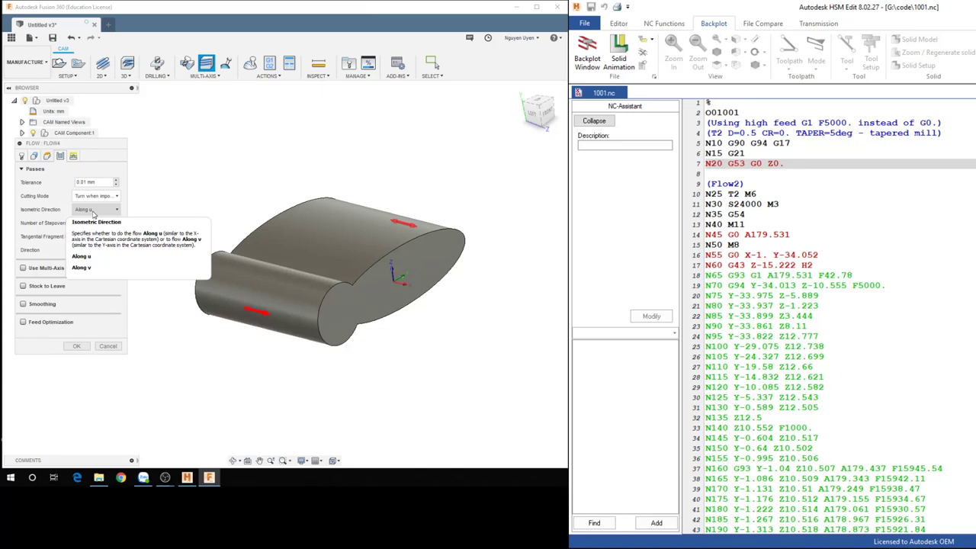
pyautogui.click(93, 212)
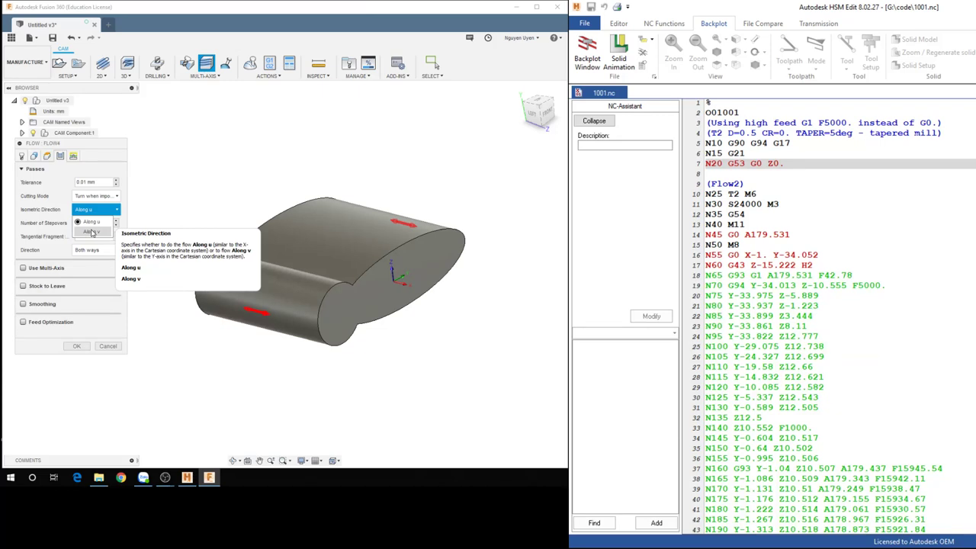
pyautogui.click(92, 231)
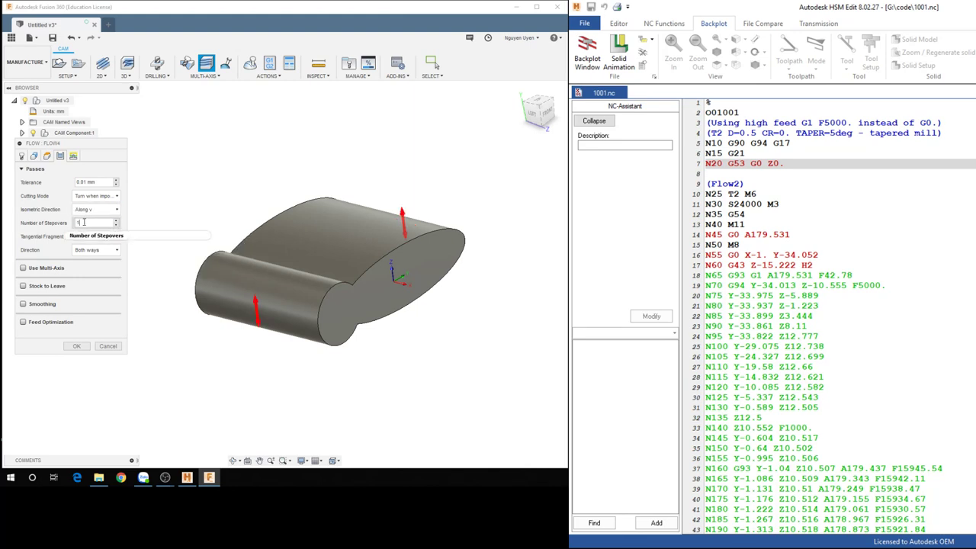
pyautogui.click(89, 222)
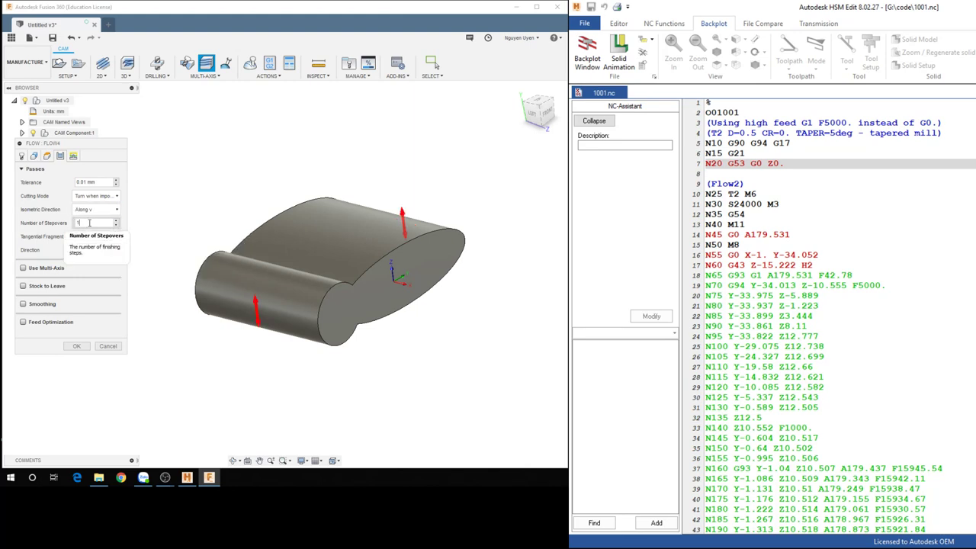
pyautogui.write('0')
pyautogui.click(92, 236)
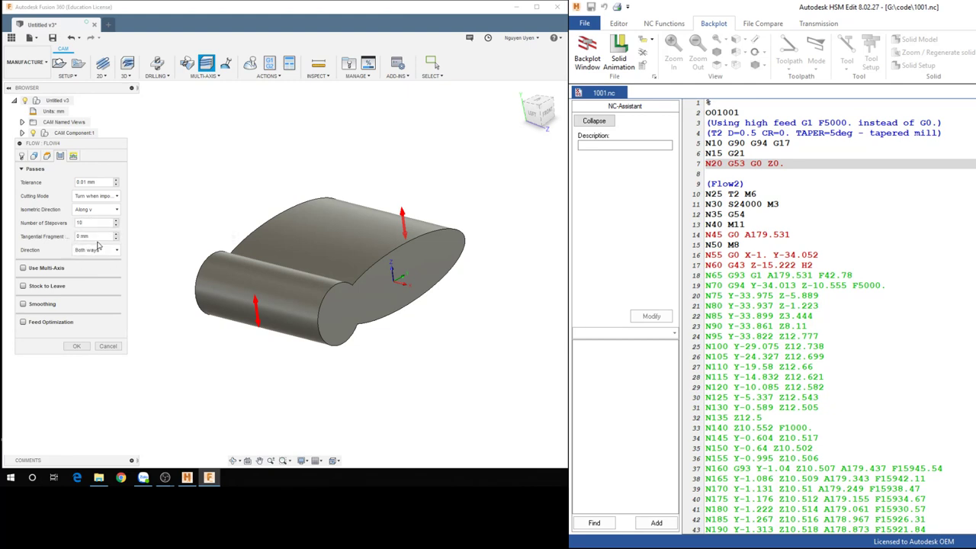
# - Enable Use Multi-Axis on Flow4 and set the maximum segment length to 5 mm
pyautogui.click(24, 269)
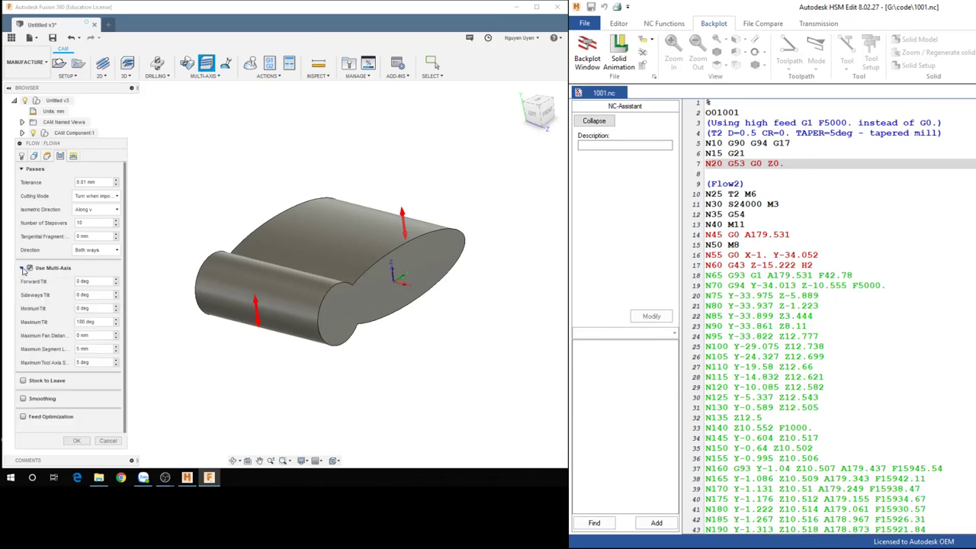
pyautogui.moveTo(97, 145); pyautogui.dragTo(102, 108)
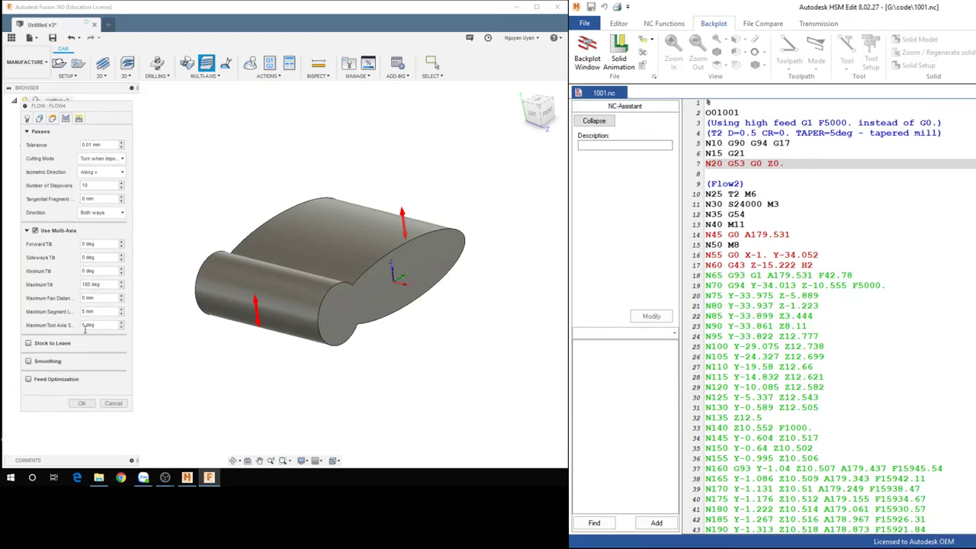
pyautogui.moveTo(50, 325)
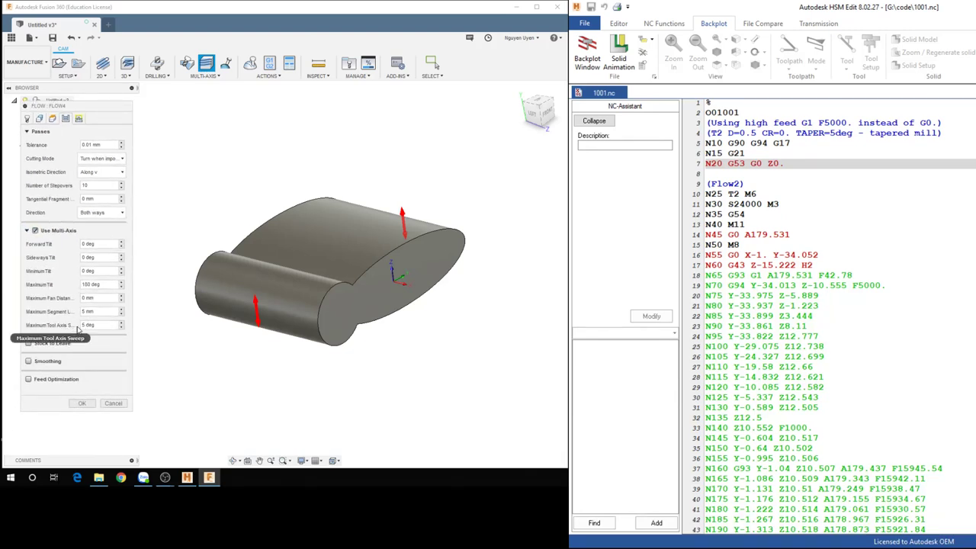
pyautogui.doubleClick(84, 325)
pyautogui.write('0')
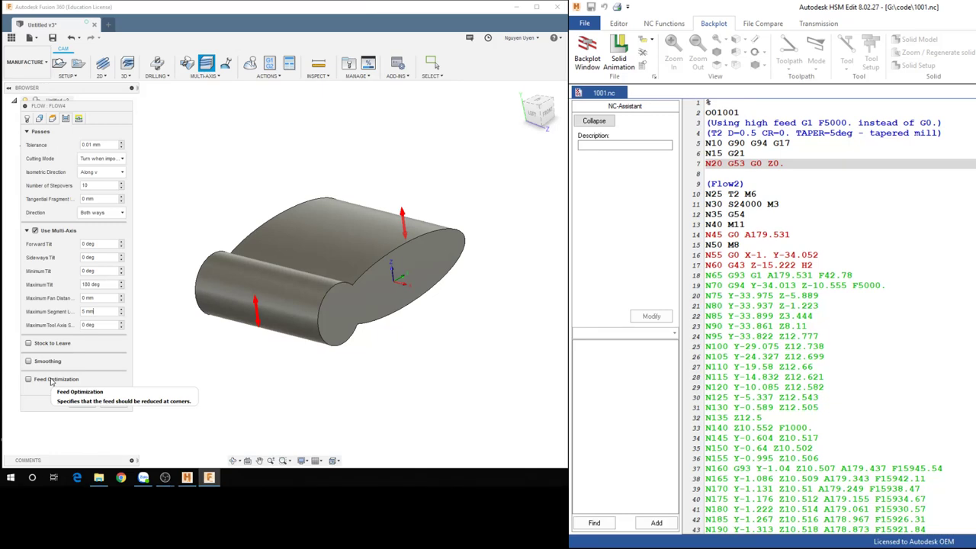
pyautogui.click(79, 119)
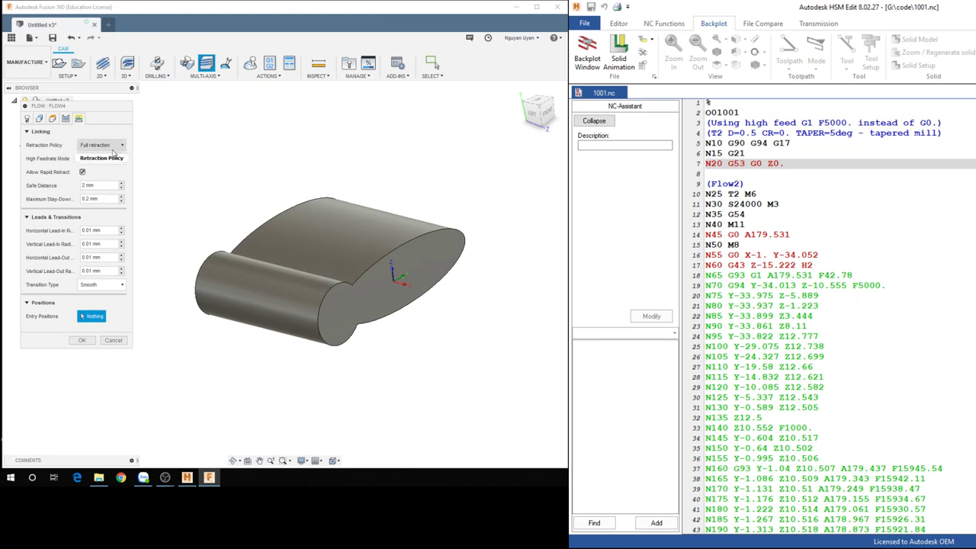
pyautogui.moveTo(99, 198)
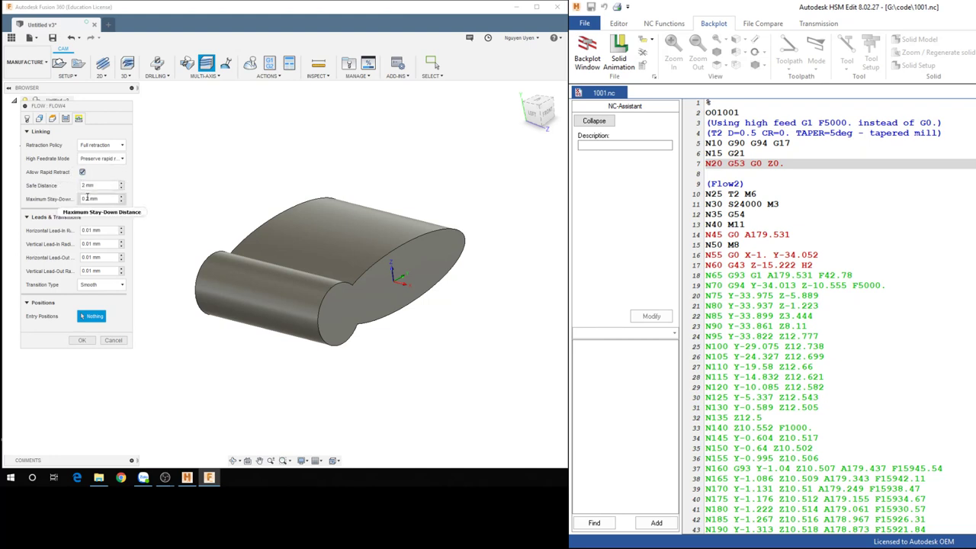
pyautogui.click(65, 119)
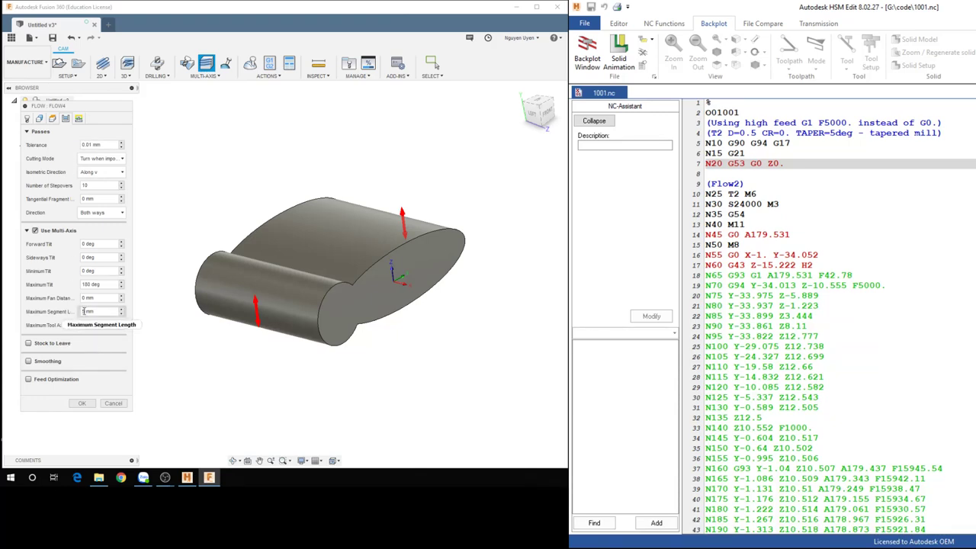
pyautogui.moveTo(89, 311)
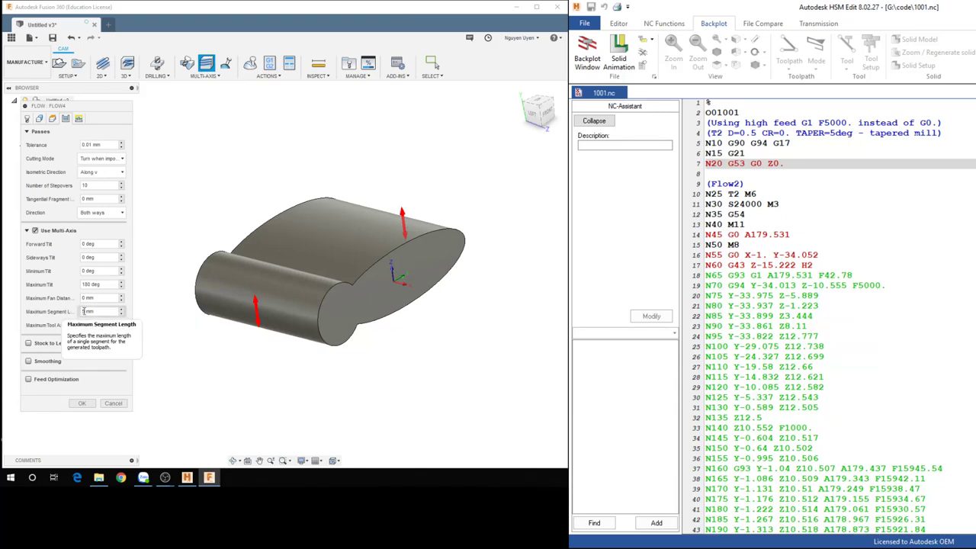
# - Accept Flow4 to start generating it, then expand Setup2, Setup1 and the Flow4 node
pyautogui.click(82, 404)
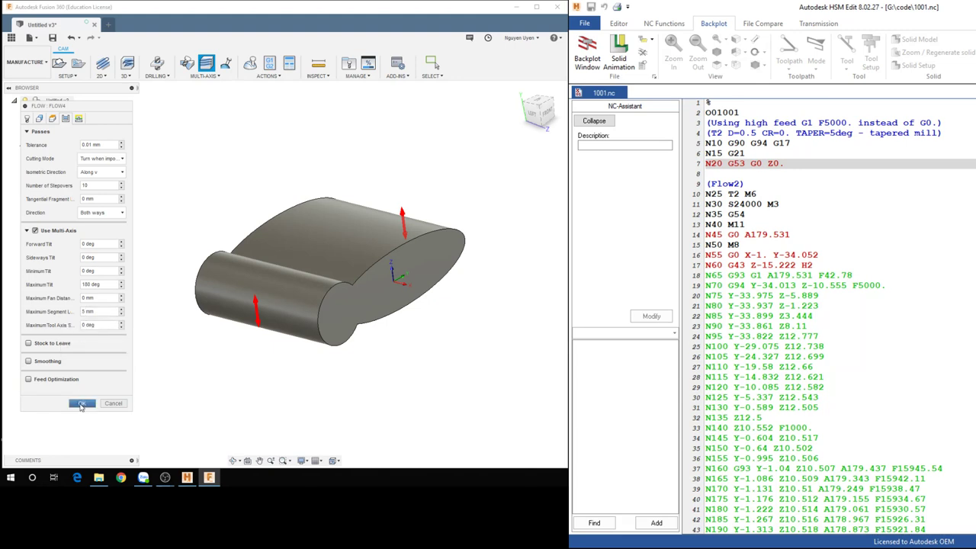
pyautogui.click(82, 404)
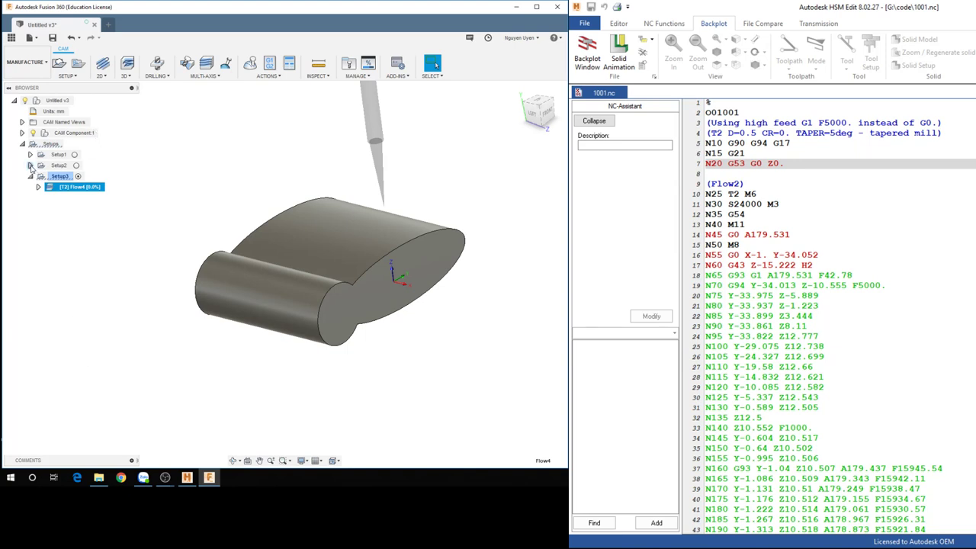
pyautogui.click(30, 165)
pyautogui.click(30, 154)
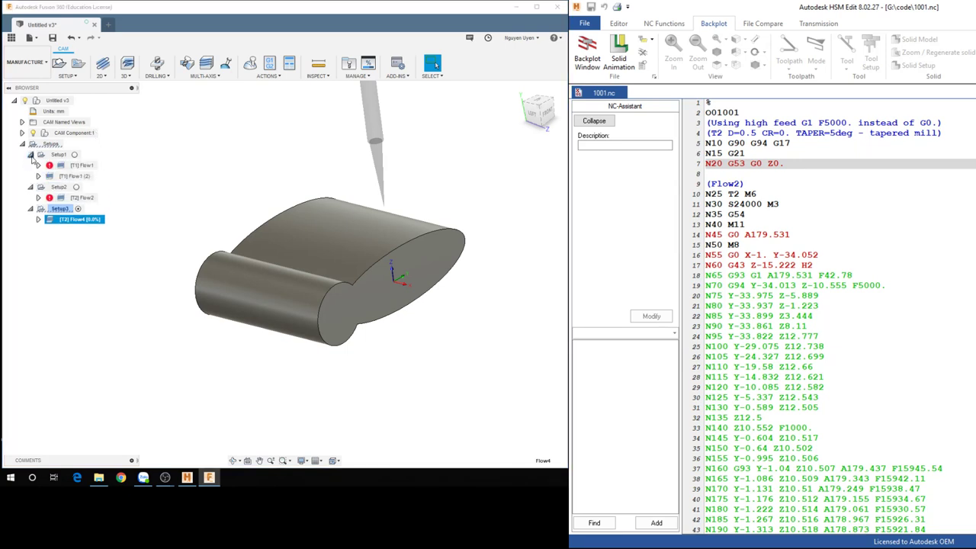
pyautogui.click(38, 219)
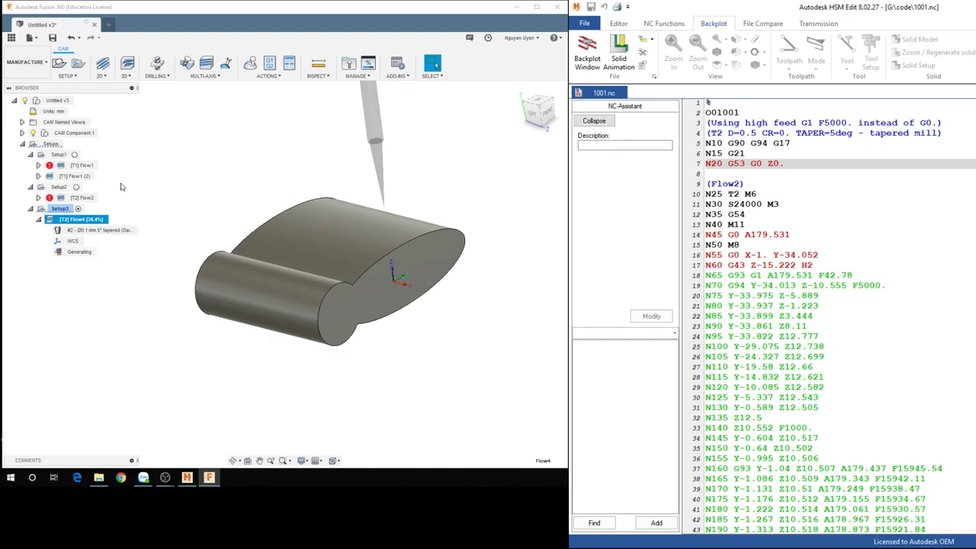
# - Display the Flow1 (2) toolpath on the part and orbit to view it from another angle
pyautogui.click(83, 178)
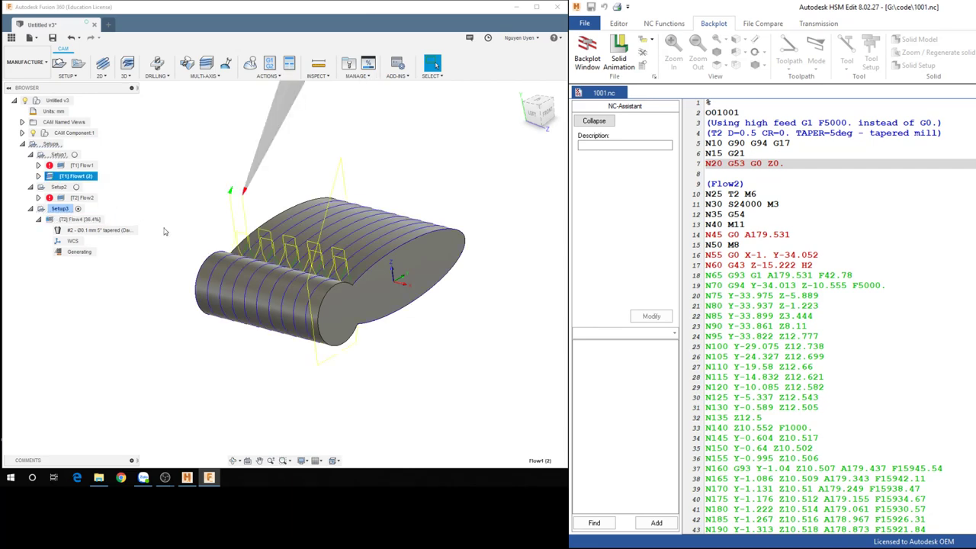
pyautogui.moveTo(186, 231)
pyautogui.keyDown('shift'); pyautogui.mouseDown(button='middle')
pyautogui.moveTo(158, 222)
pyautogui.moveTo(166, 227)
pyautogui.mouseUp(button='middle'); pyautogui.keyUp('shift')
pyautogui.press('Escape')
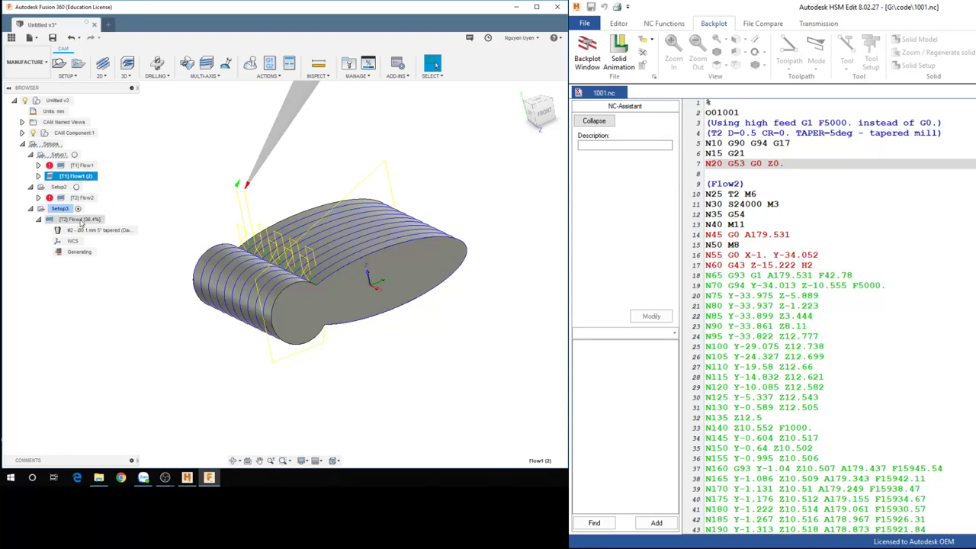
pyautogui.click(38, 176)
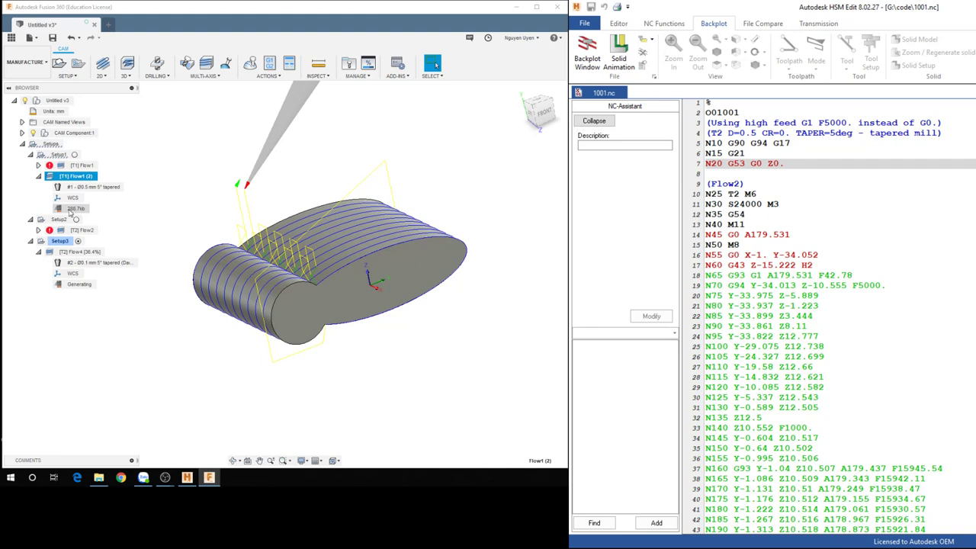
pyautogui.click(69, 211)
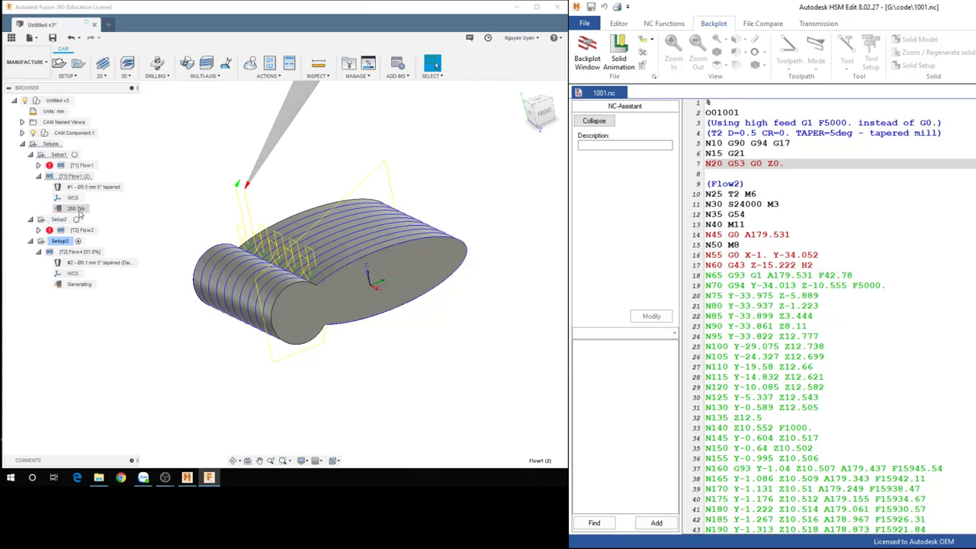
# - Compare with the Flow1 toolpath, then reselect Flow1 (2) and bring up its actions
pyautogui.click(79, 167)
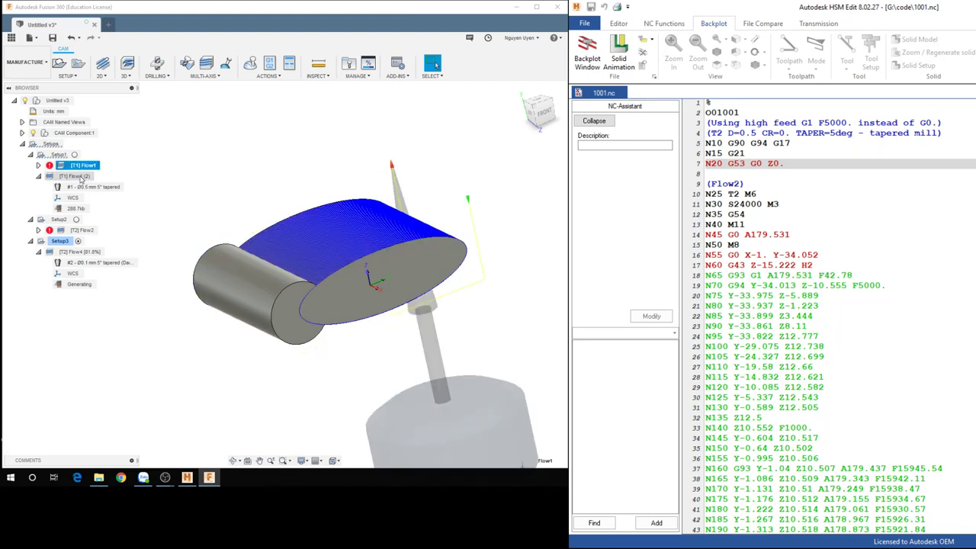
pyautogui.click(80, 177)
pyautogui.rightClick(80, 177)
pyautogui.press('Escape')
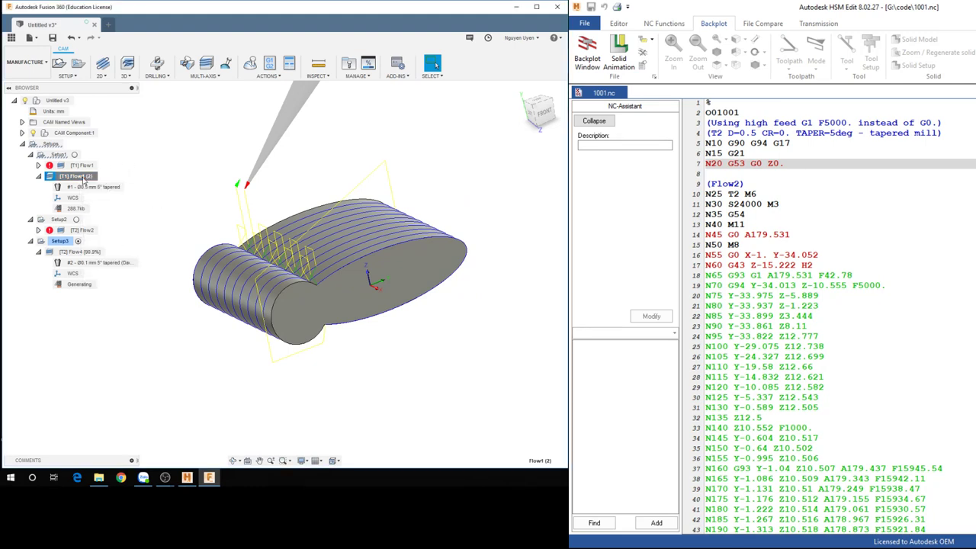
pyautogui.rightClick(80, 179)
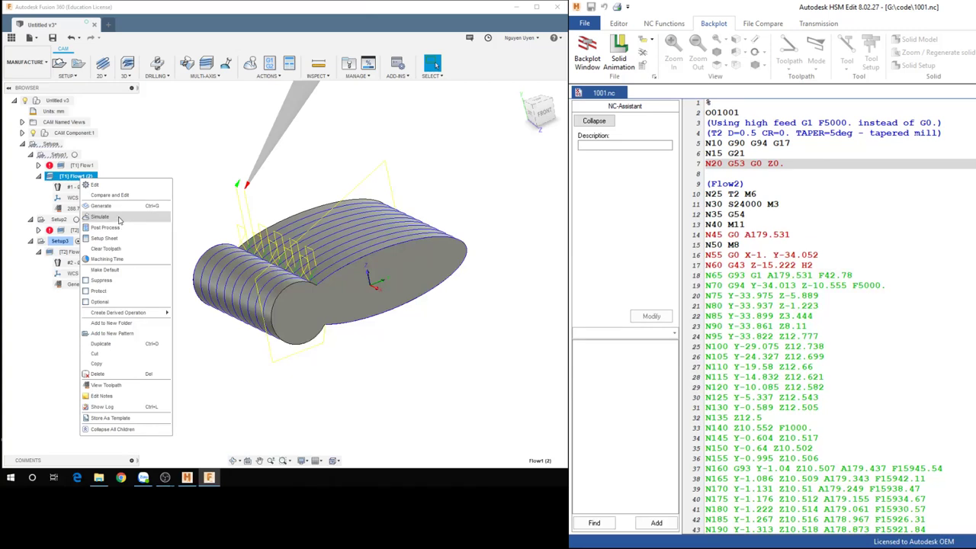
# - Start simulating Flow1 (2) and set the simulated Tool display to Shaft only
pyautogui.click(119, 219)
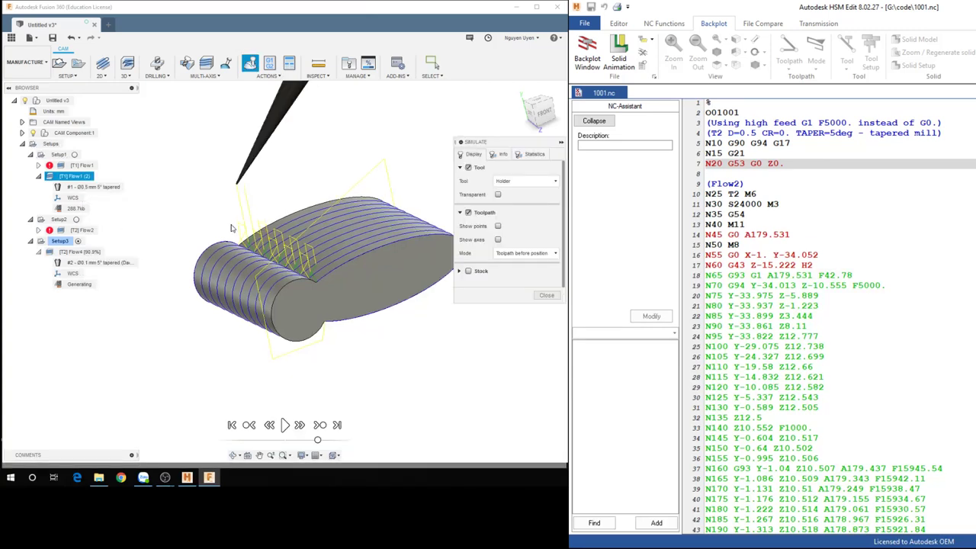
pyautogui.moveTo(403, 276); pyautogui.dragTo(390, 273, button='middle')
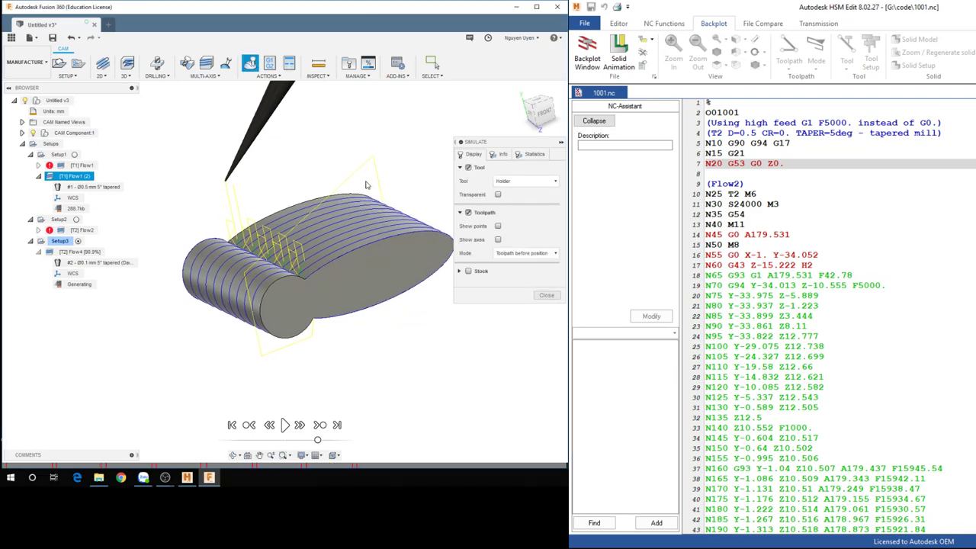
pyautogui.scroll(3, 366, 185)
pyautogui.scroll(2, 370, 197)
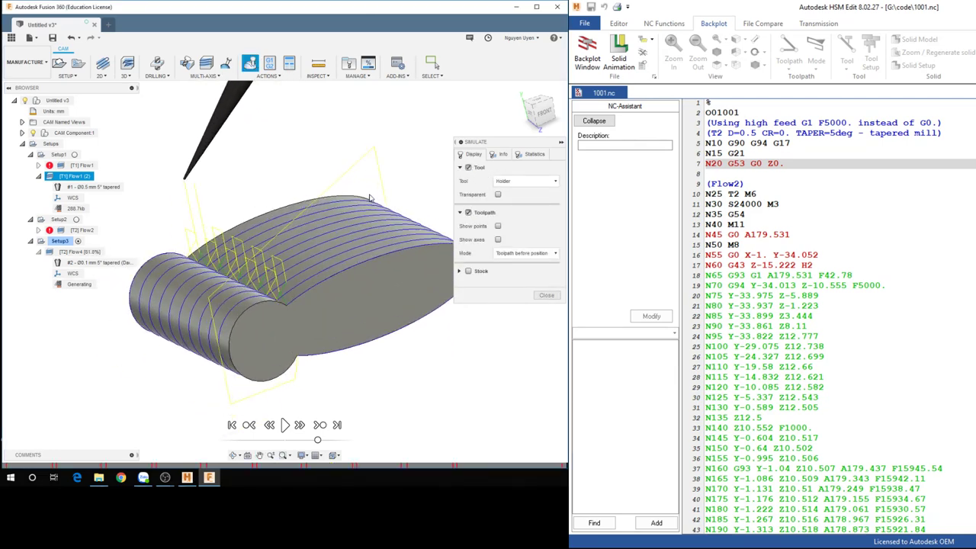
pyautogui.moveTo(523, 143)
pyautogui.mouseDown()
pyautogui.moveTo(516, 297)
pyautogui.moveTo(514, 179)
pyautogui.mouseUp()
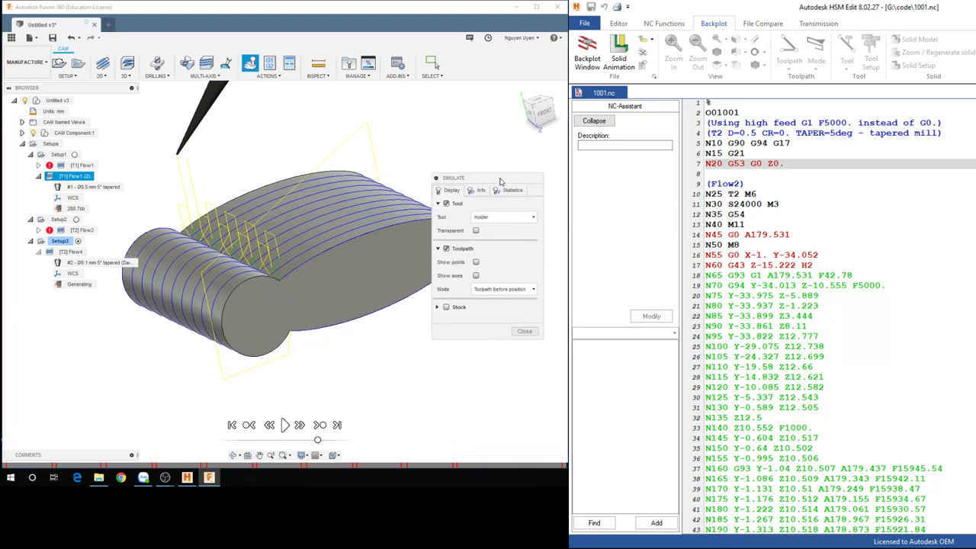
pyautogui.click(523, 218)
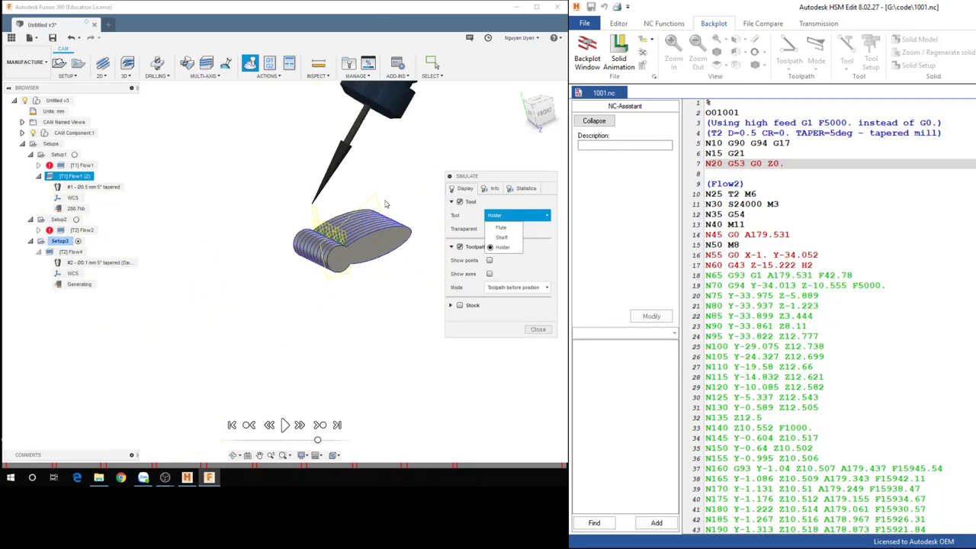
pyautogui.click(501, 247)
pyautogui.click(504, 216)
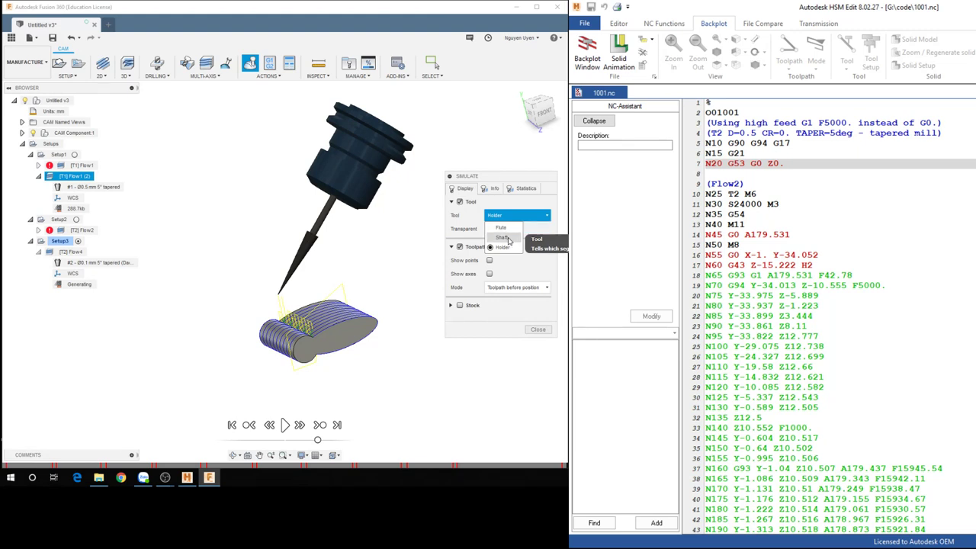
pyautogui.click(505, 238)
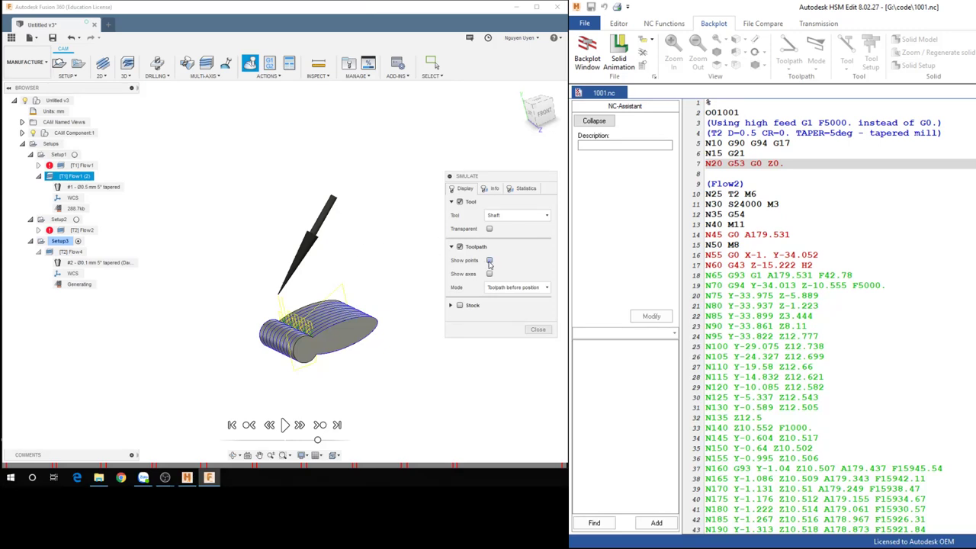
# - Toggle the toolpath lines off and back on, keep the display mode, and show the stock
pyautogui.click(460, 250)
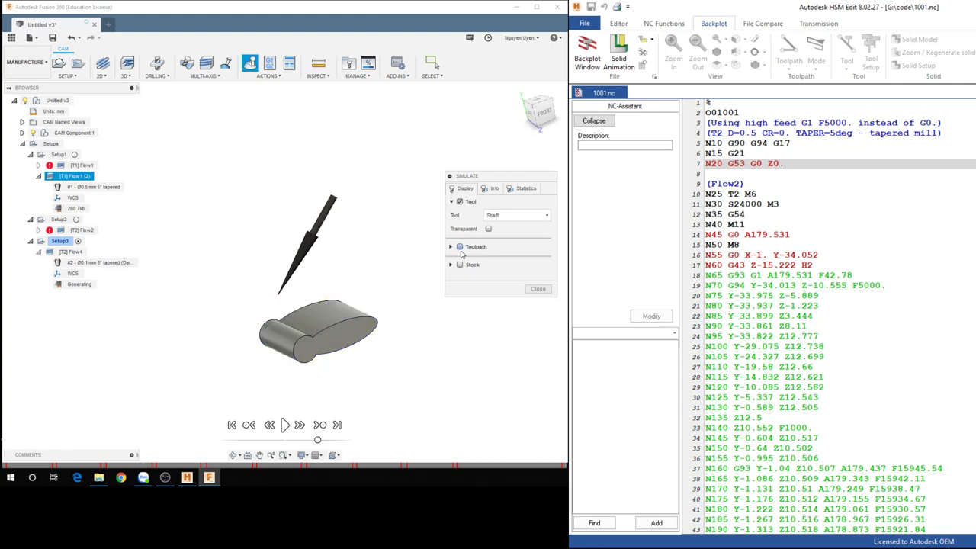
pyautogui.click(460, 248)
pyautogui.click(533, 288)
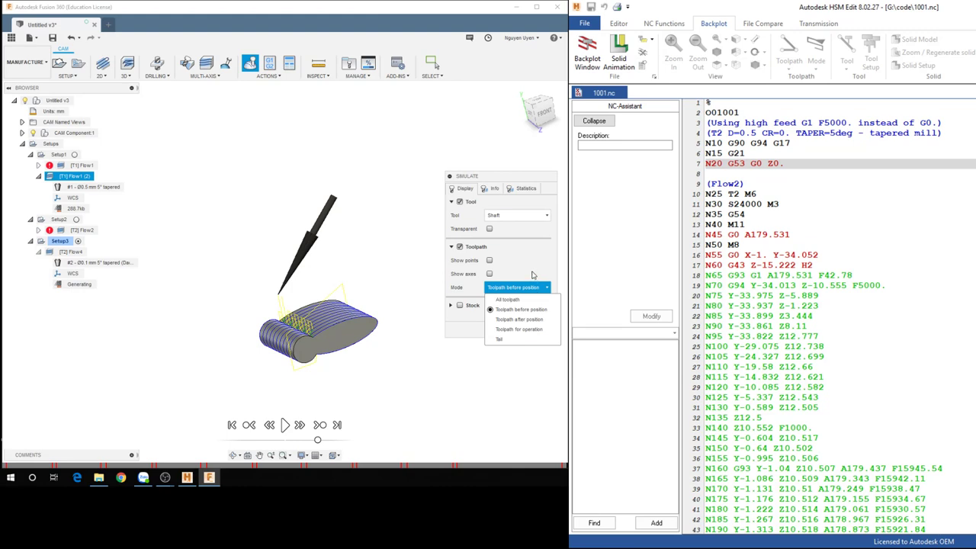
pyautogui.click(508, 288)
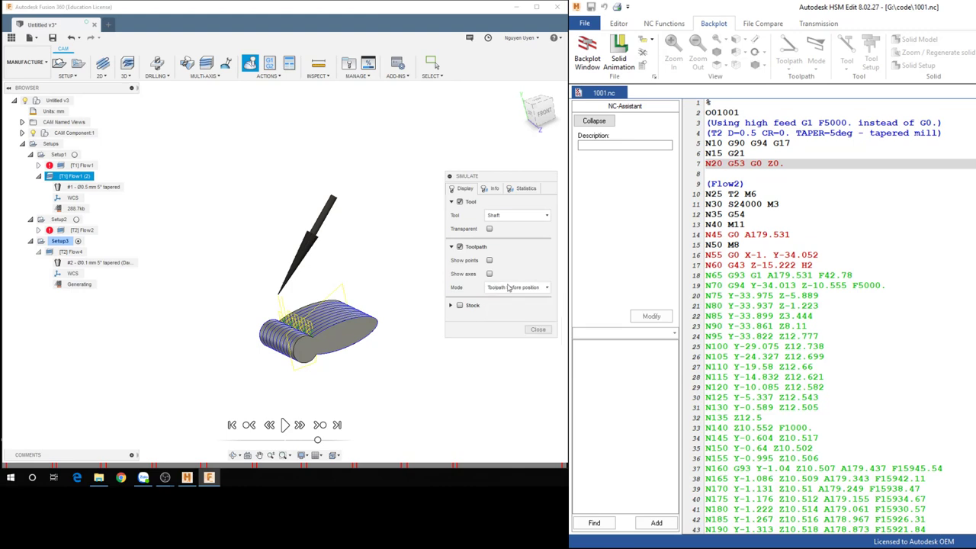
pyautogui.click(459, 306)
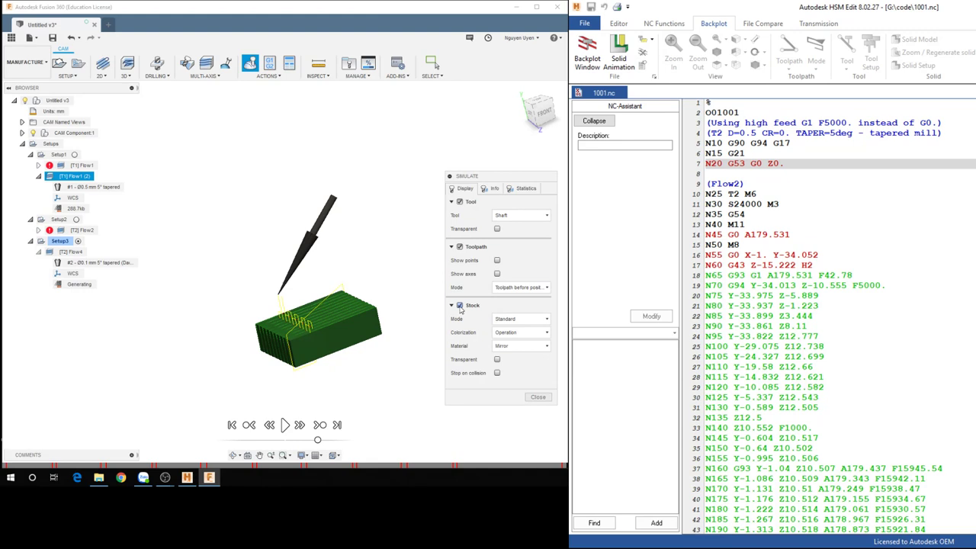
# - Make the stock transparent and view the part zoomed in from the FRONT
pyautogui.click(497, 360)
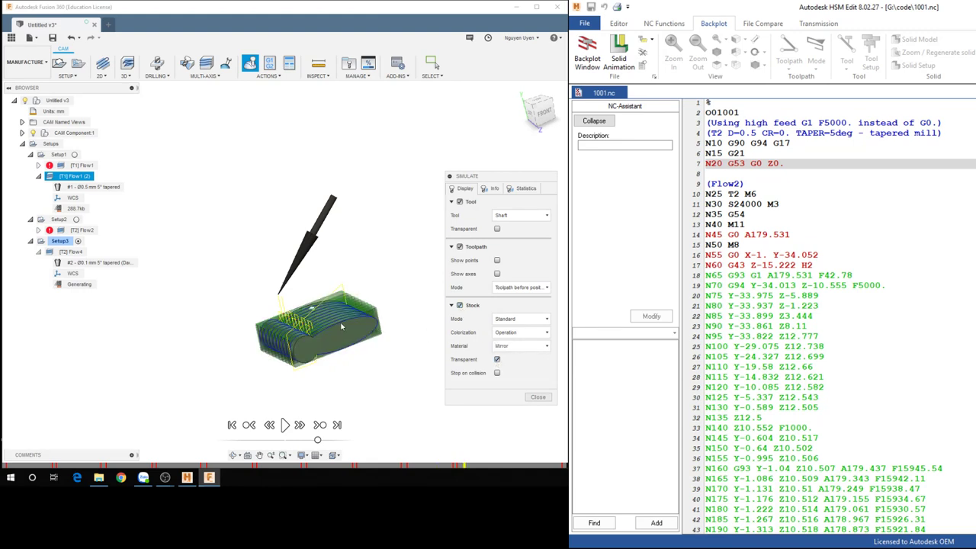
pyautogui.moveTo(540, 112)
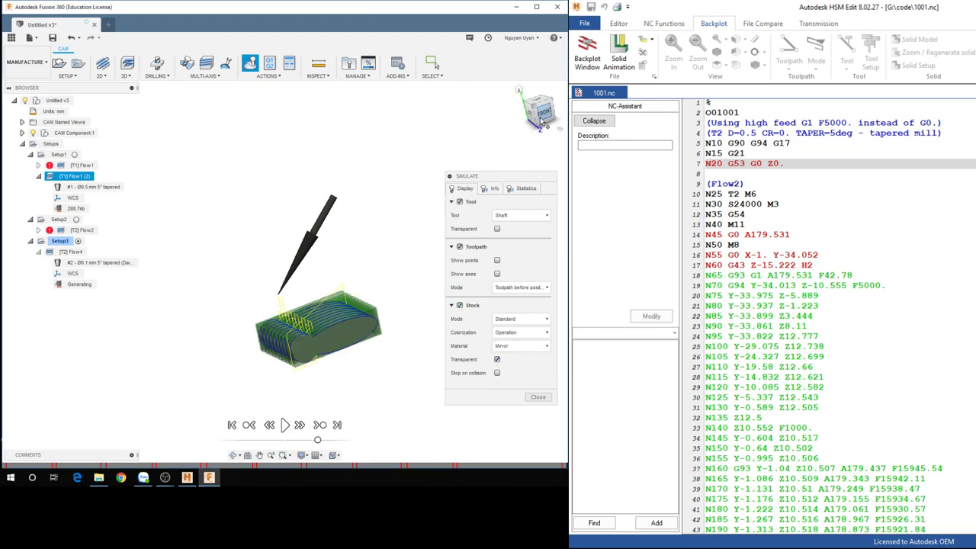
pyautogui.click(522, 135)
pyautogui.scroll(1, 294, 321)
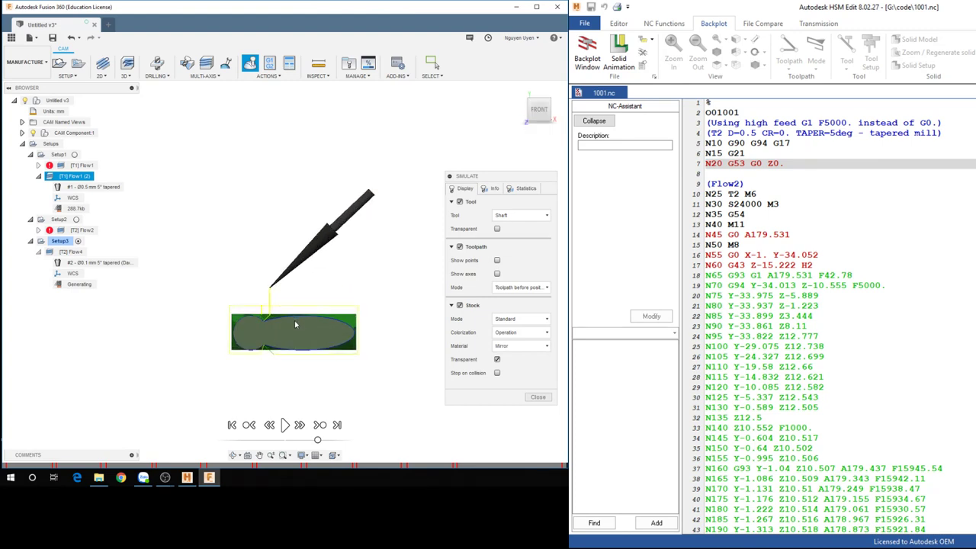
pyautogui.scroll(2, 295, 321)
pyautogui.scroll(2, 294, 321)
pyautogui.moveTo(298, 236); pyautogui.dragTo(318, 151)
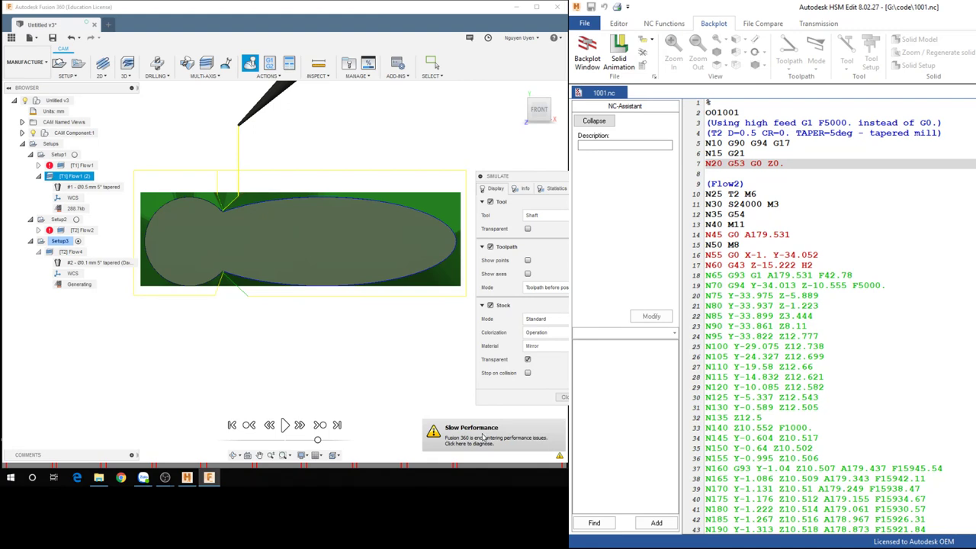
# - Hide the stock and show the Info panel with position, operation and verification details
pyautogui.click(489, 306)
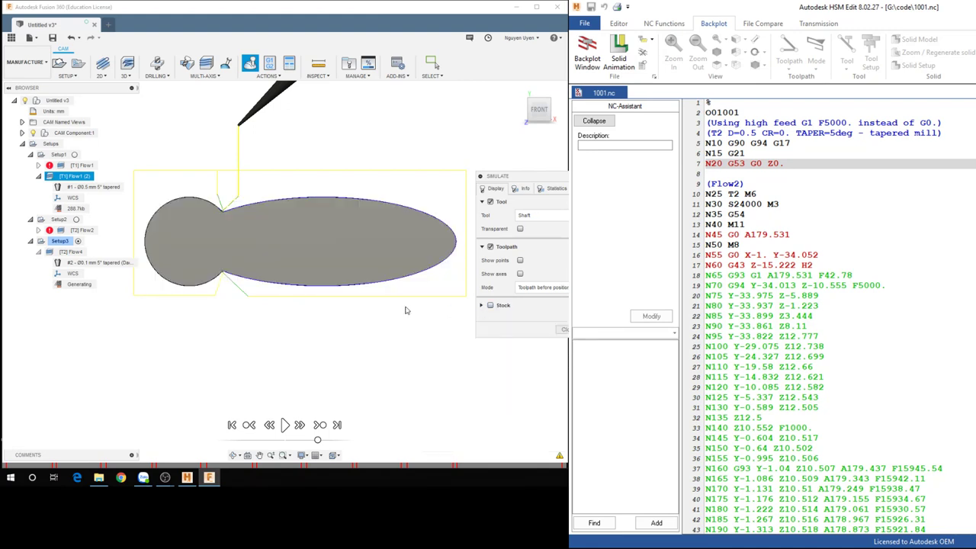
pyautogui.moveTo(406, 311); pyautogui.dragTo(398, 320, button='middle')
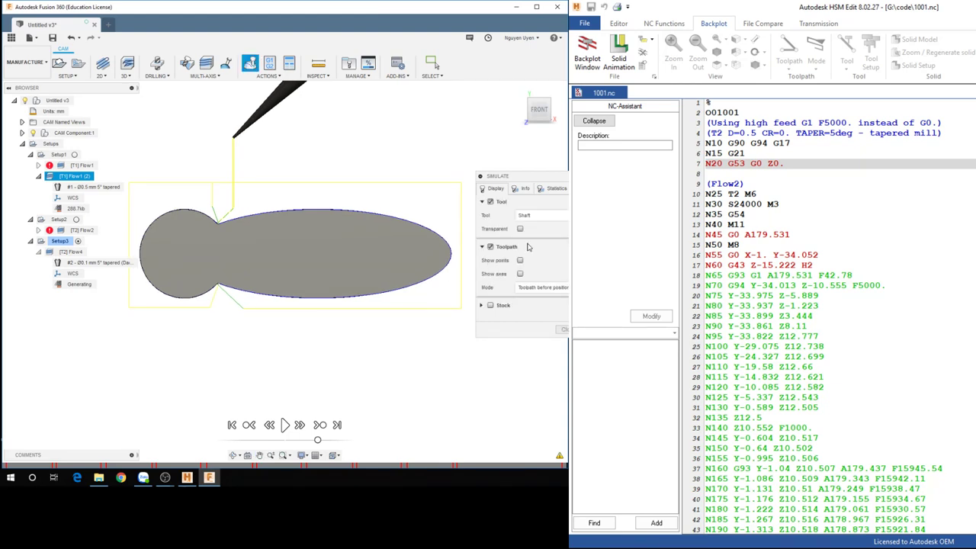
pyautogui.click(525, 189)
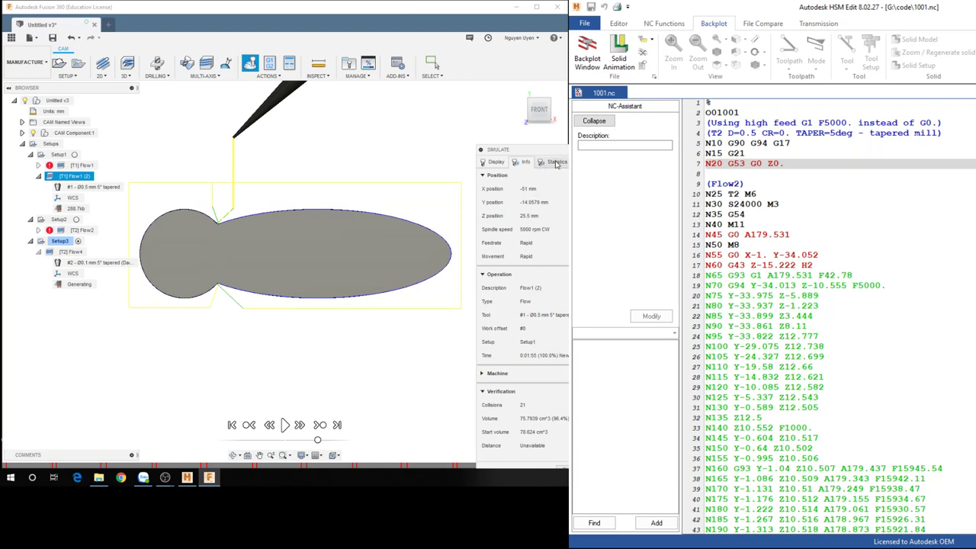
# - Show the machining statistics, play the Flow1 (2) simulation and orbit around the part
pyautogui.click(557, 163)
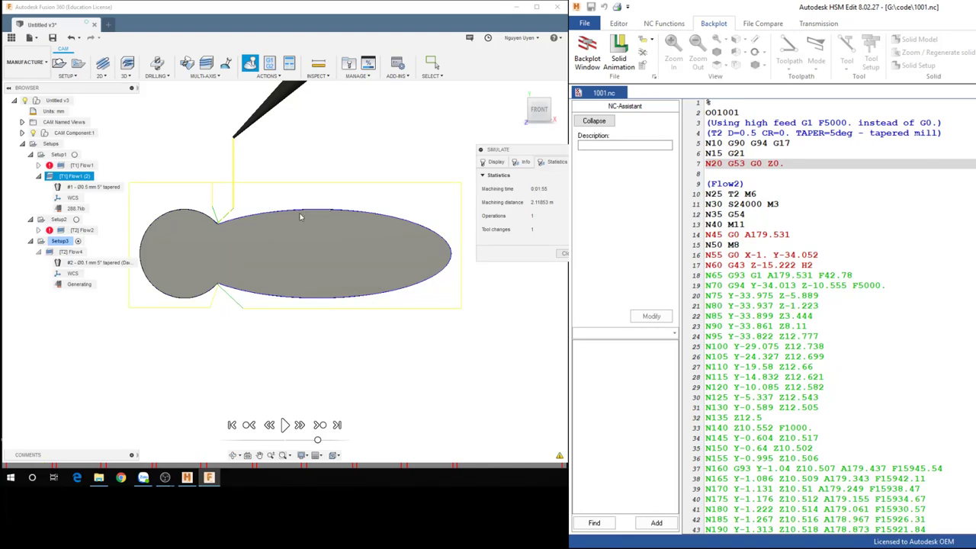
pyautogui.keyDown('shift'); pyautogui.moveTo(300, 218); pyautogui.dragTo(308, 225, button='middle'); pyautogui.keyUp('shift')
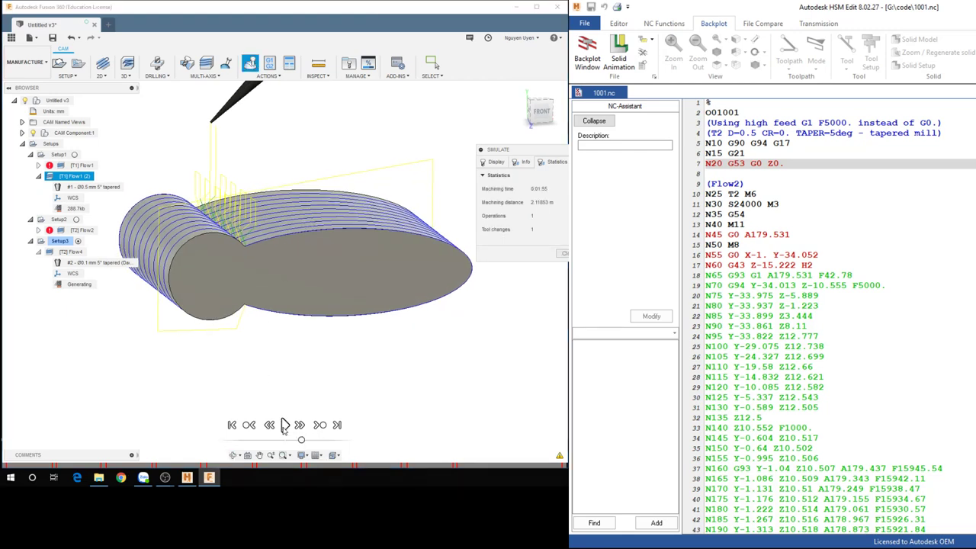
pyautogui.click(284, 425)
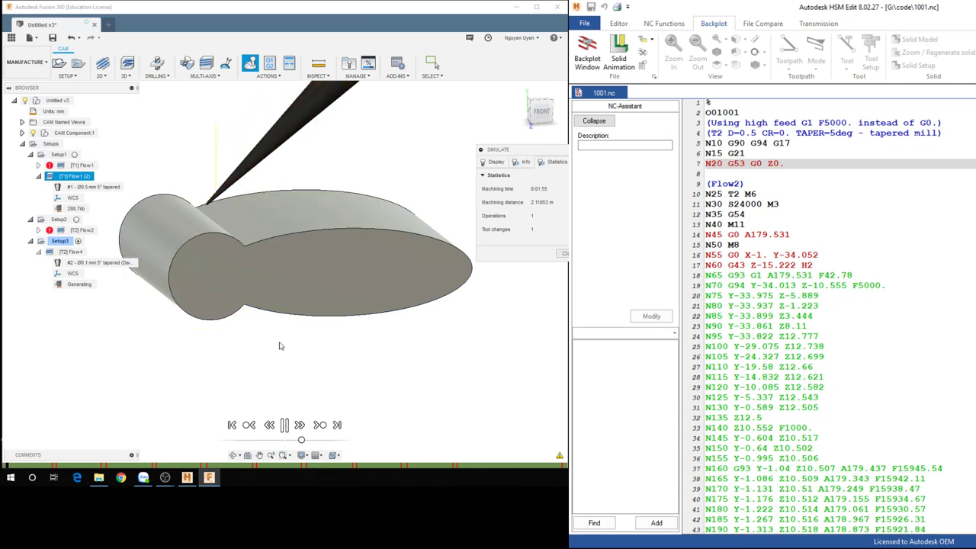
pyautogui.keyDown('shift'); pyautogui.moveTo(316, 322); pyautogui.dragTo(304, 313, button='middle'); pyautogui.keyUp('shift')
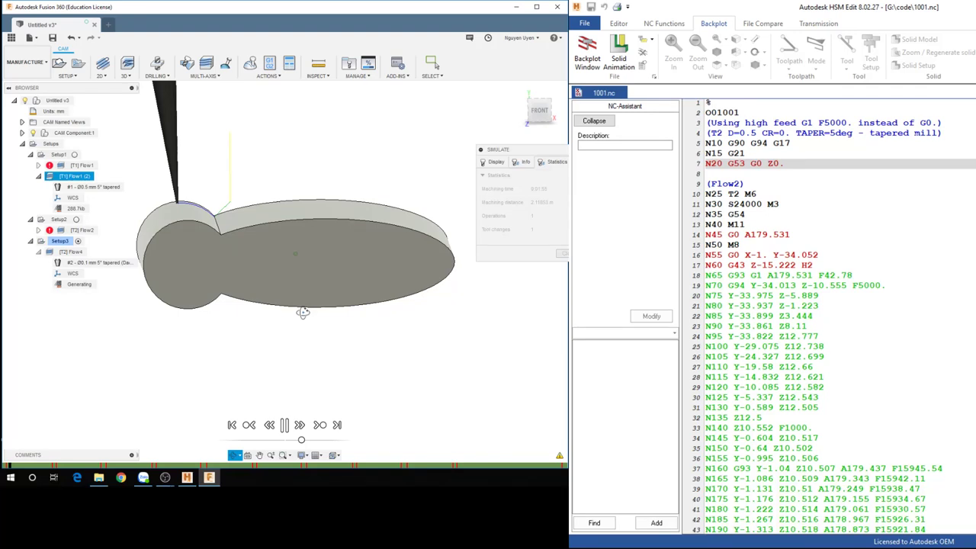
pyautogui.moveTo(303, 312)
pyautogui.keyDown('shift'); pyautogui.mouseDown(button='middle')
pyautogui.moveTo(408, 309)
pyautogui.moveTo(446, 323)
pyautogui.mouseUp(button='middle'); pyautogui.keyUp('shift')
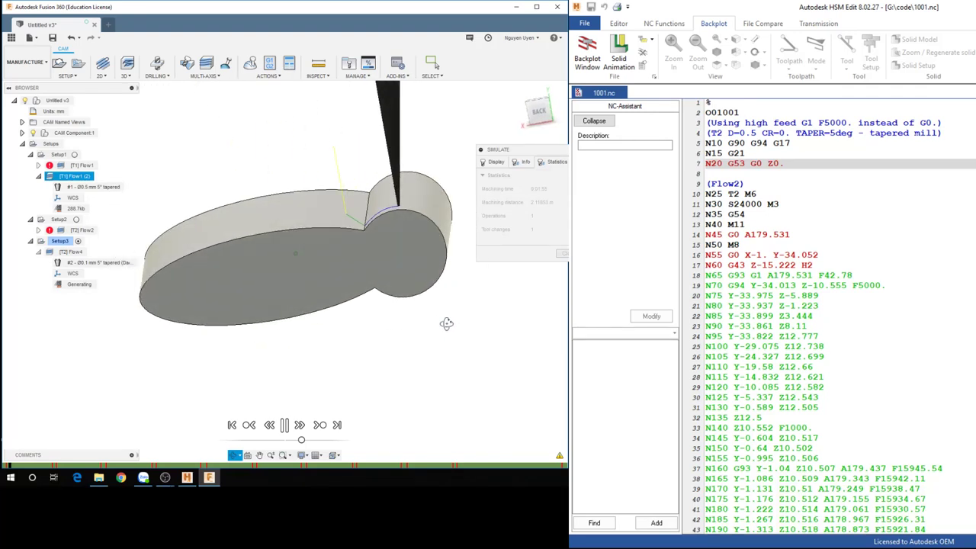
# - Turn to the BACK view, pan and zoom, then snap square-on to BACK again
pyautogui.click(536, 120)
pyautogui.scroll(1, 452, 233)
pyautogui.scroll(-3, 451, 243)
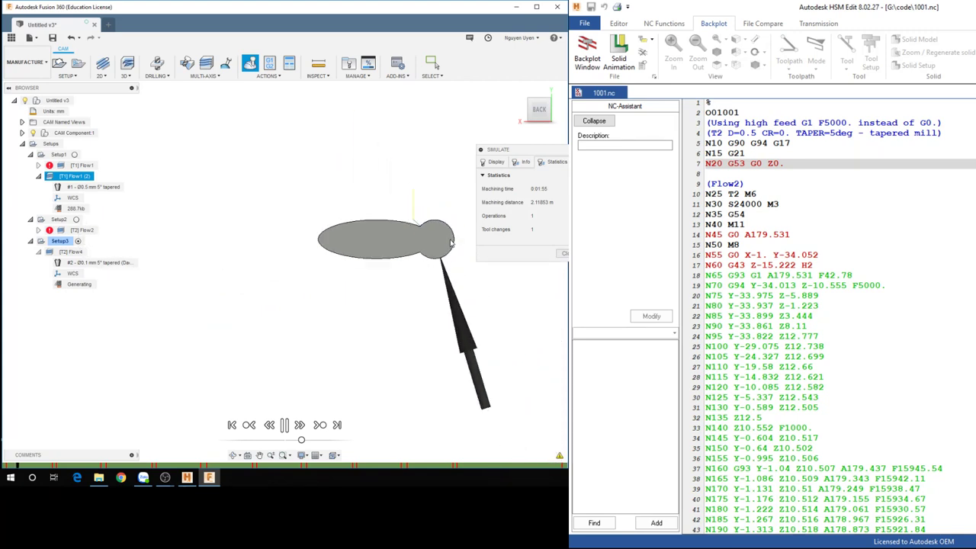
pyautogui.moveTo(451, 242); pyautogui.dragTo(378, 255, button='middle')
pyautogui.scroll(2, 370, 260)
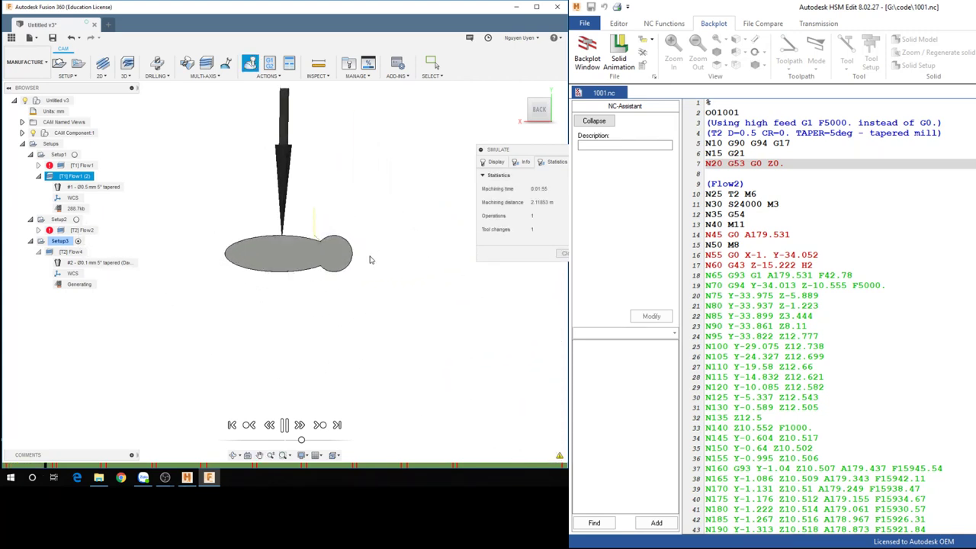
pyautogui.moveTo(370, 260)
pyautogui.keyDown('shift'); pyautogui.mouseDown(button='middle')
pyautogui.moveTo(356, 261)
pyautogui.moveTo(366, 229)
pyautogui.mouseUp(button='middle'); pyautogui.keyUp('shift')
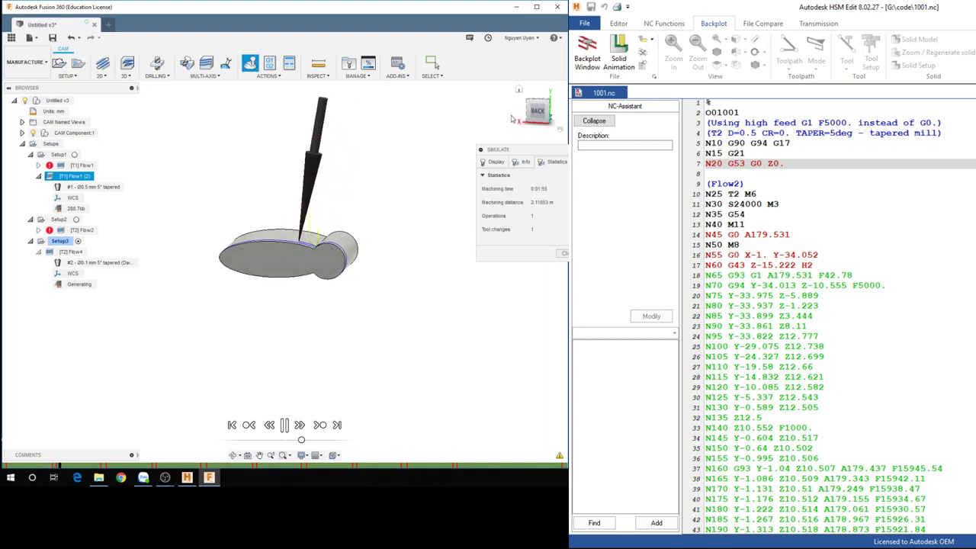
pyautogui.click(538, 111)
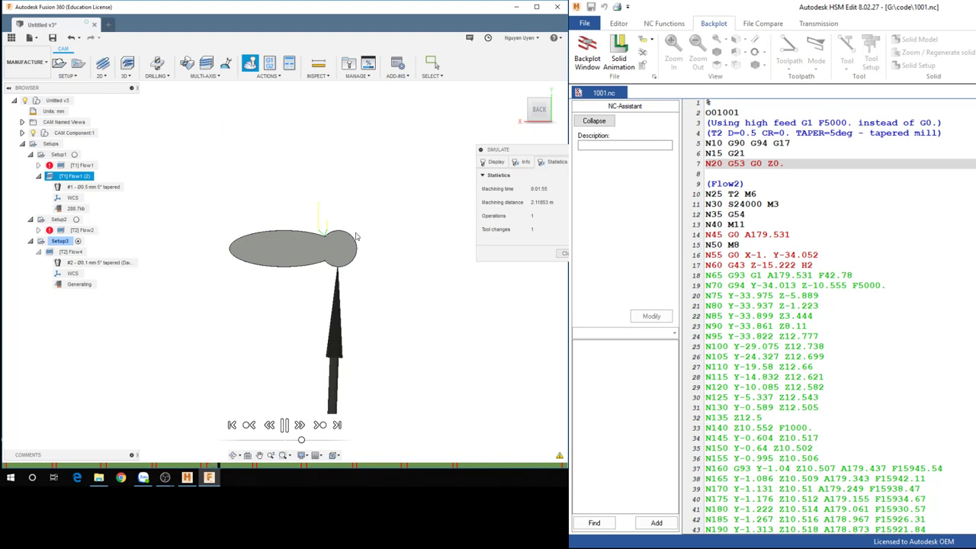
# - Zoom in and out on the notch to check the Flow1 (2) cut
pyautogui.scroll(3, 328, 271)
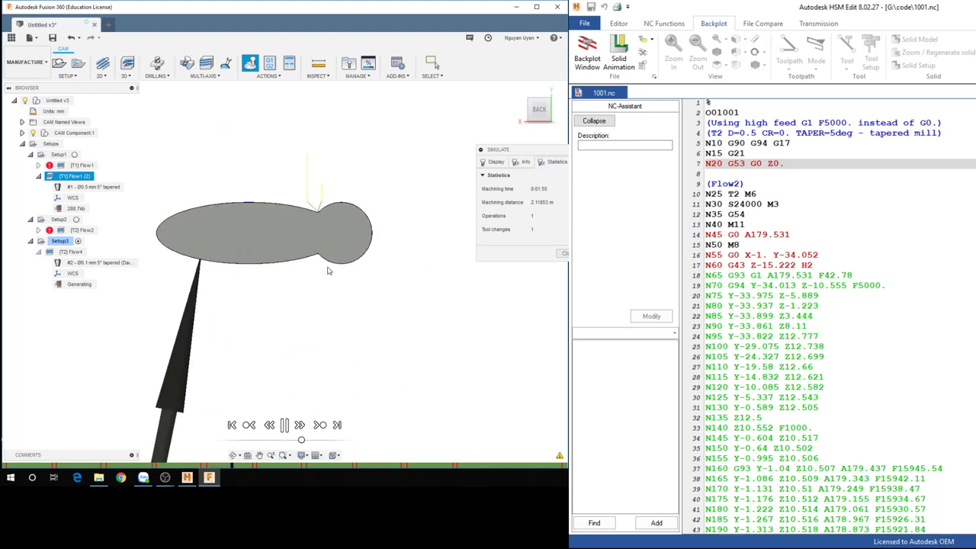
pyautogui.scroll(3, 328, 271)
pyautogui.scroll(3, 330, 263)
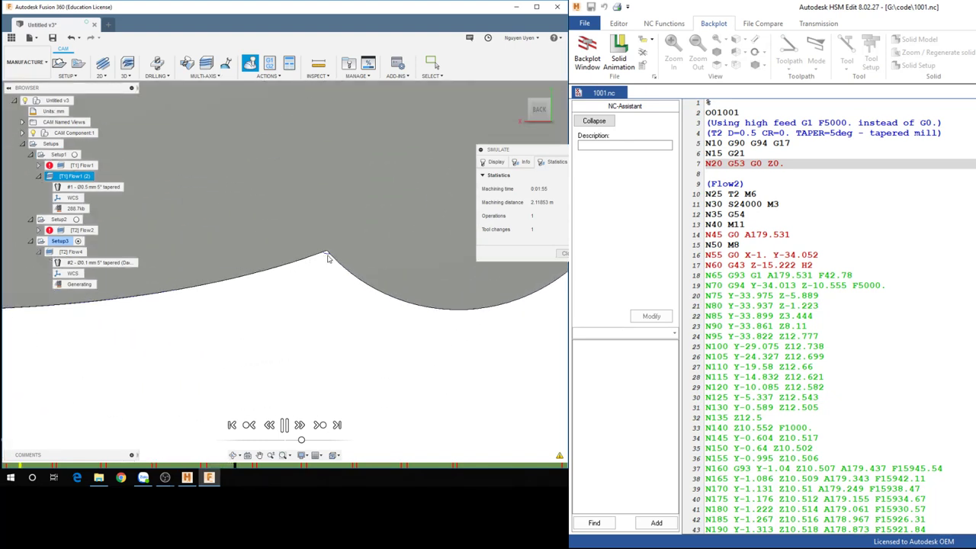
pyautogui.scroll(-1, 328, 260)
pyautogui.scroll(-2, 328, 259)
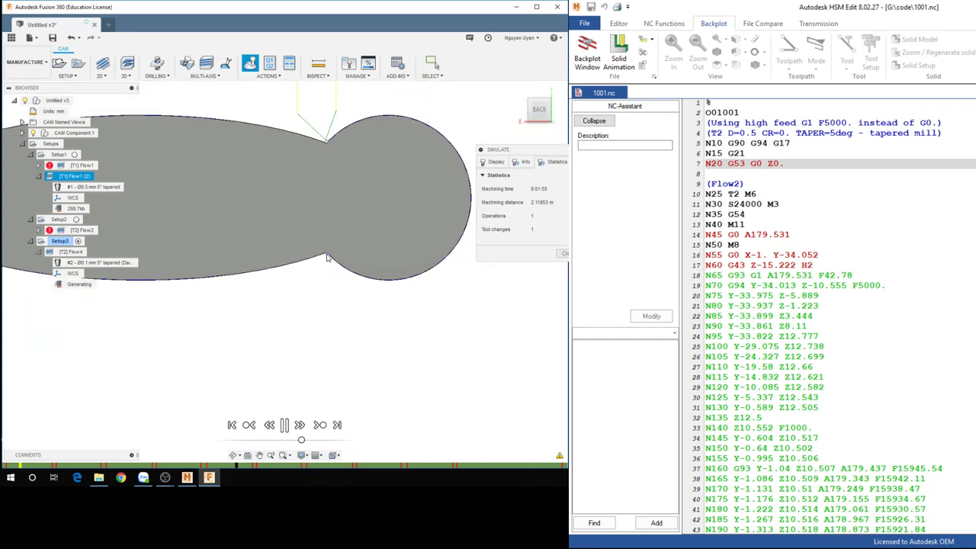
pyautogui.scroll(3, 328, 258)
pyautogui.scroll(2, 328, 256)
pyautogui.scroll(2, 328, 253)
pyautogui.scroll(1, 329, 250)
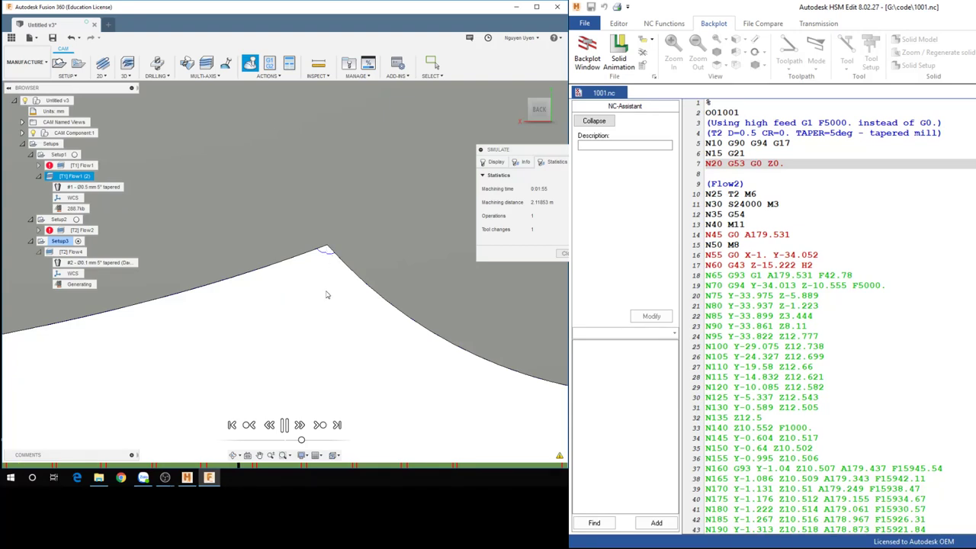
pyautogui.scroll(-1, 326, 294)
pyautogui.scroll(-2, 330, 296)
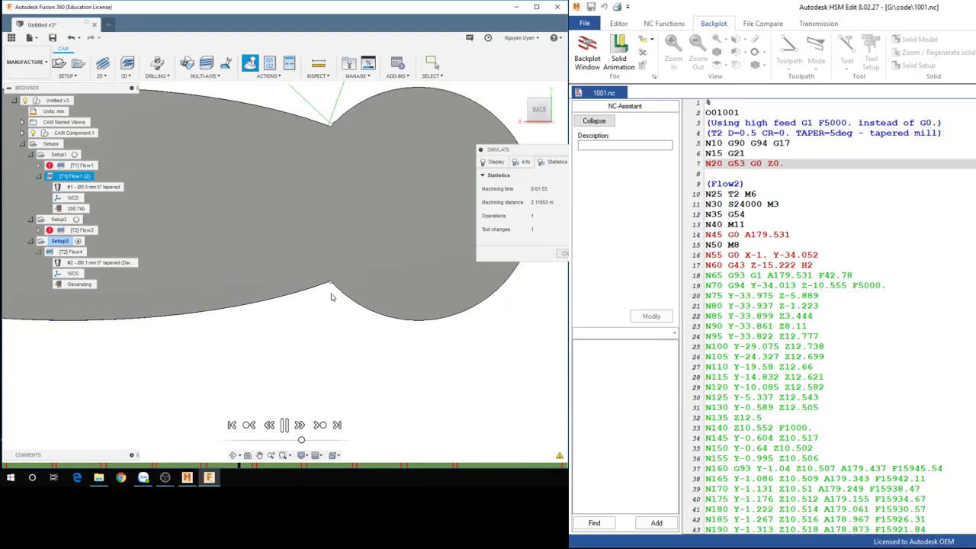
pyautogui.scroll(-2, 331, 296)
pyautogui.scroll(-1, 324, 301)
pyautogui.scroll(-1, 312, 309)
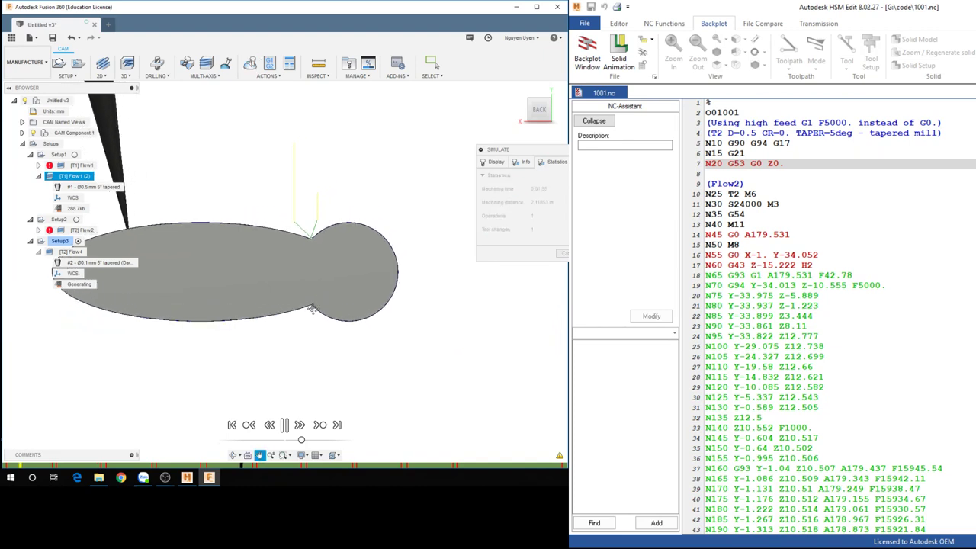
pyautogui.scroll(-1, 312, 317)
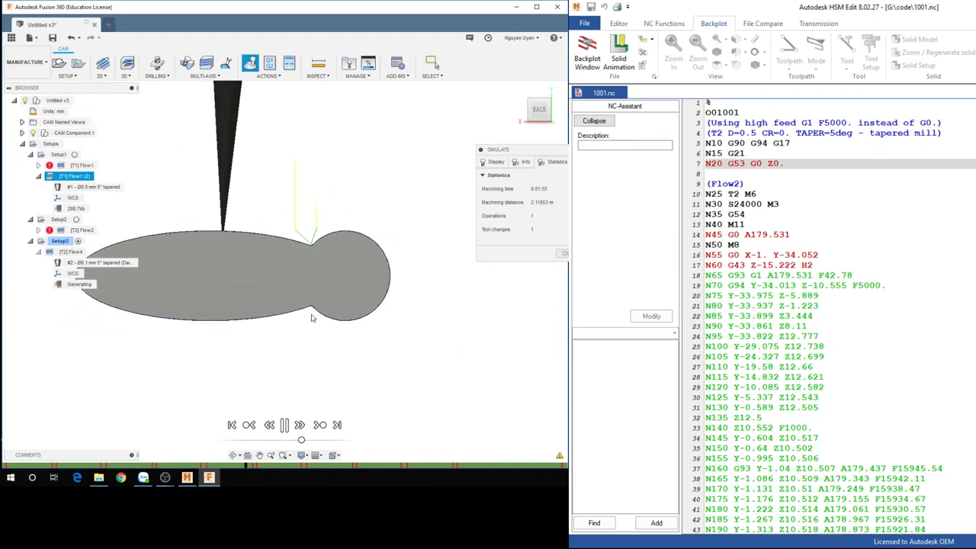
pyautogui.scroll(-1, 311, 318)
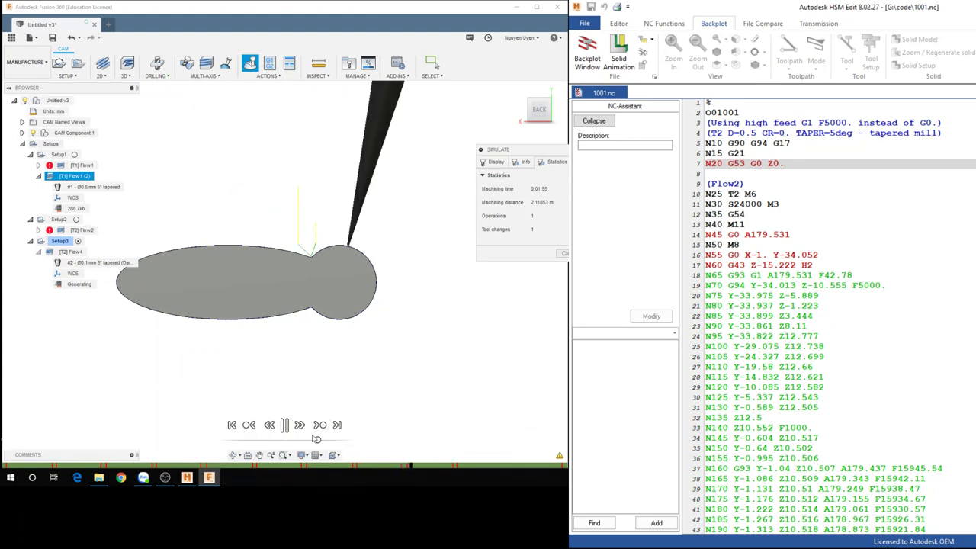
# - Orbit to see the layered side cuts, close the simulation and display the [T2] Flow4 toolpath
pyautogui.click(233, 455)
pyautogui.moveTo(343, 351); pyautogui.dragTo(374, 324)
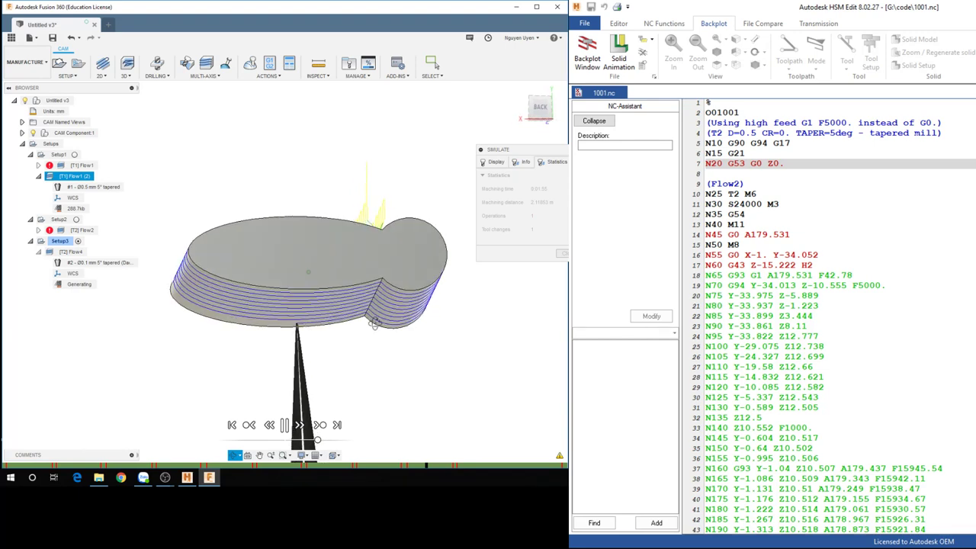
pyautogui.press('Escape')
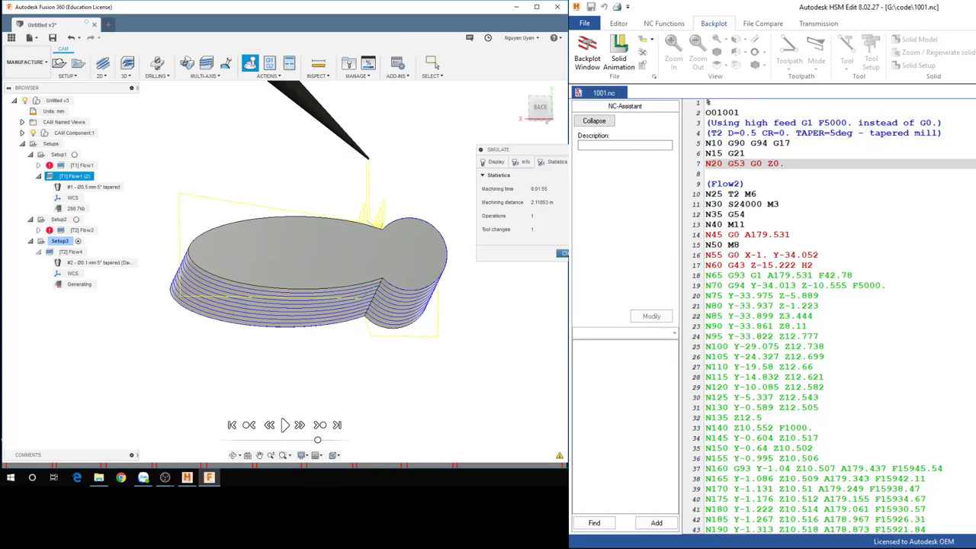
pyautogui.click(564, 254)
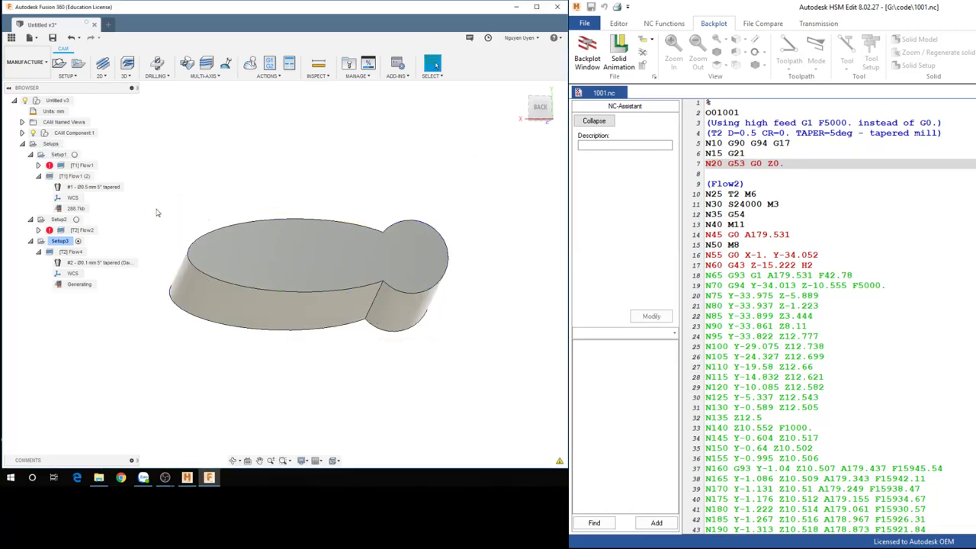
pyautogui.click(74, 252)
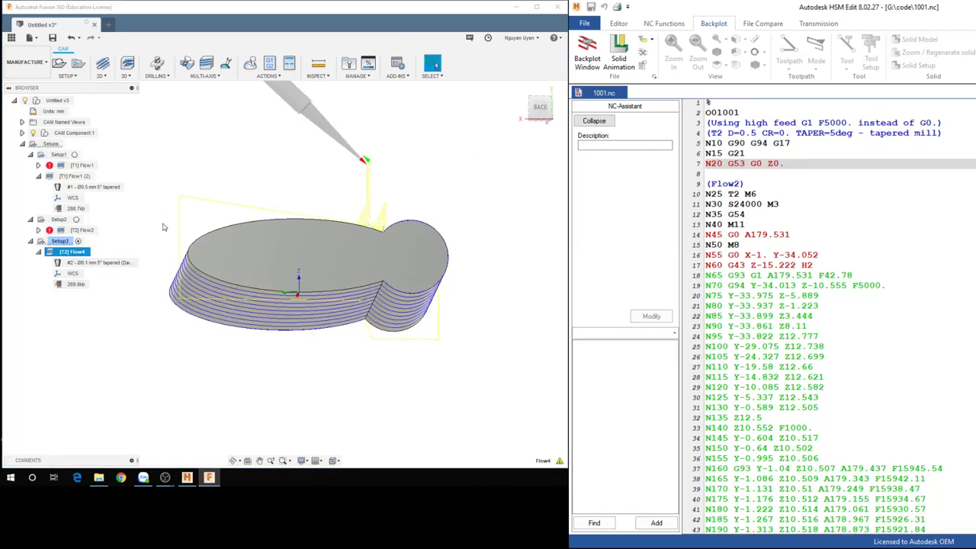
# - Orbit to a near-top view, fit the part with F6, and zoom into the notch and back out
pyautogui.moveTo(166, 227)
pyautogui.keyDown('shift'); pyautogui.mouseDown(button='middle')
pyautogui.moveTo(152, 231)
pyautogui.moveTo(219, 232)
pyautogui.moveTo(104, 247)
pyautogui.moveTo(111, 265)
pyautogui.mouseUp(button='middle'); pyautogui.keyUp('shift')
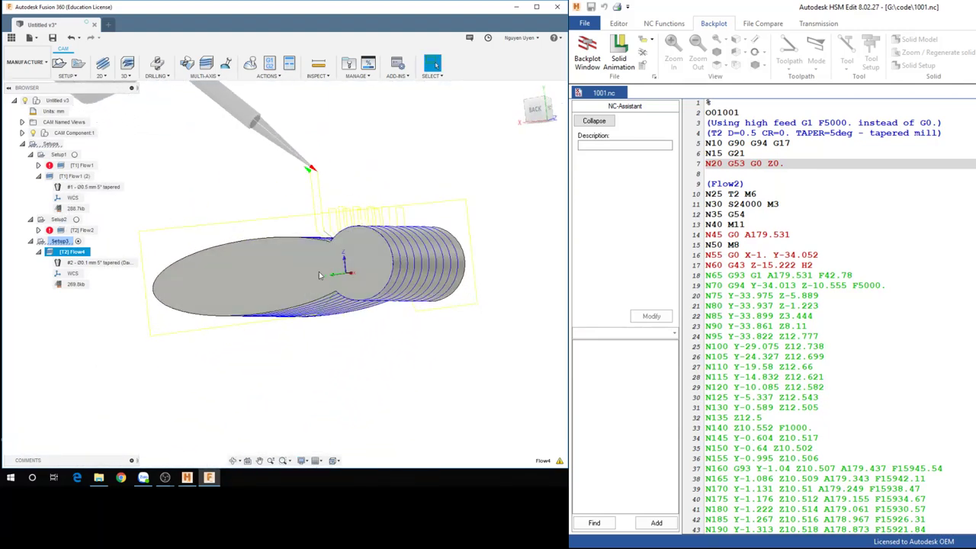
pyautogui.scroll(3, 318, 271)
pyautogui.scroll(3, 358, 290)
pyautogui.scroll(3, 391, 309)
pyautogui.press('Escape')
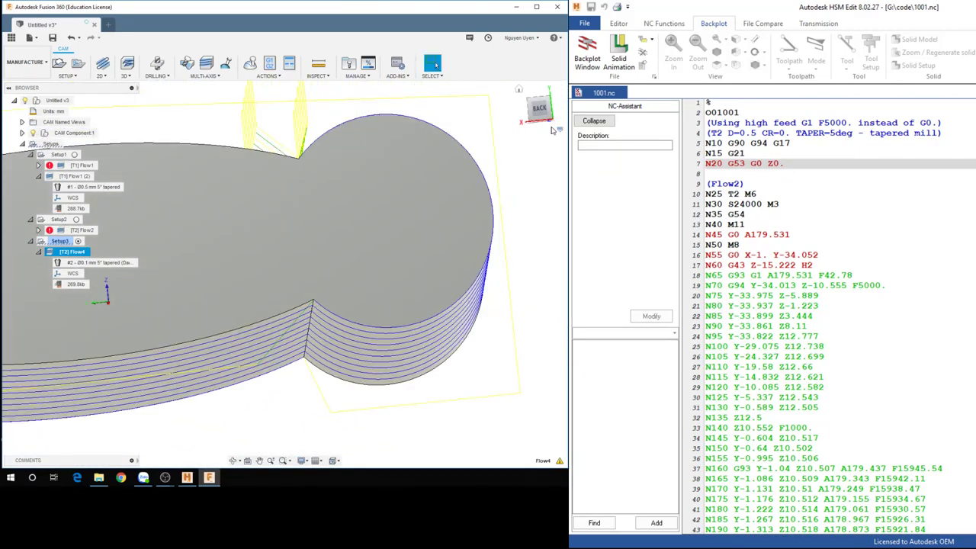
pyautogui.press('F6')
pyautogui.scroll(3, 292, 376)
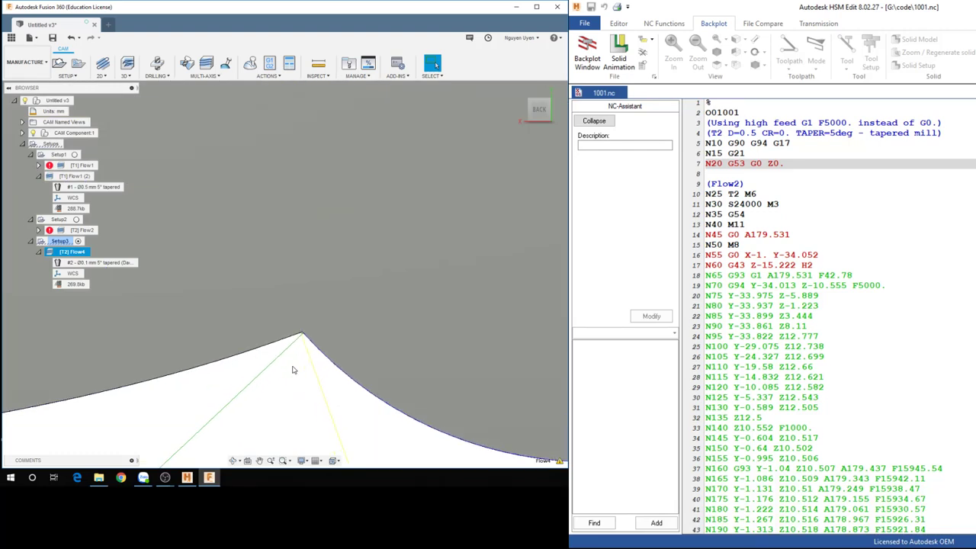
pyautogui.scroll(2, 297, 359)
pyautogui.scroll(2, 306, 321)
pyautogui.scroll(1, 309, 290)
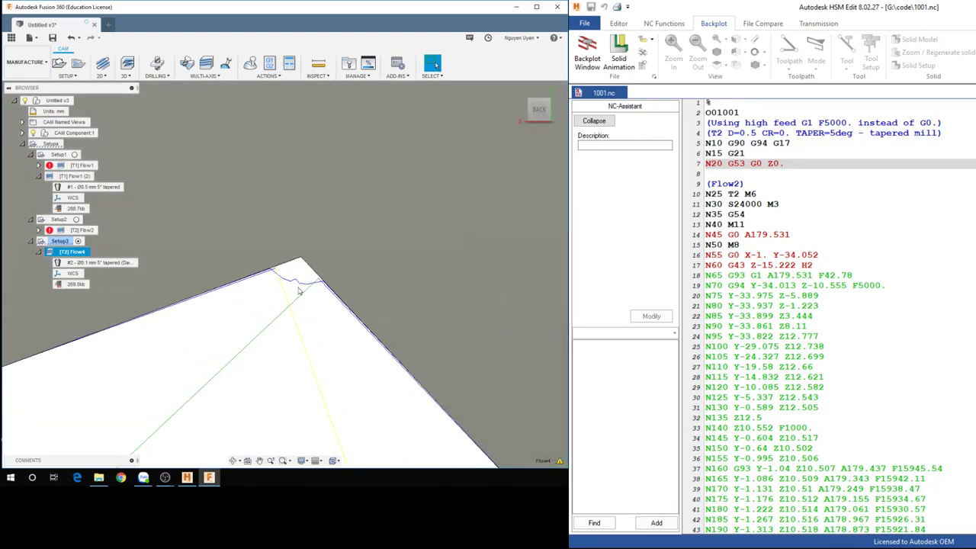
pyautogui.scroll(1, 299, 290)
pyautogui.scroll(2, 299, 298)
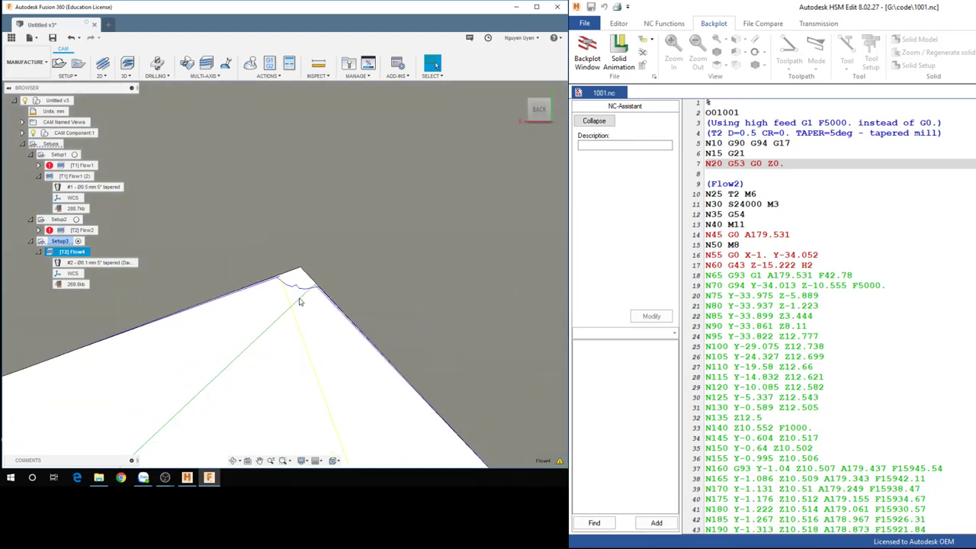
pyautogui.scroll(1, 299, 301)
pyautogui.scroll(1, 301, 305)
pyautogui.scroll(1, 300, 310)
pyautogui.scroll(-2, 300, 309)
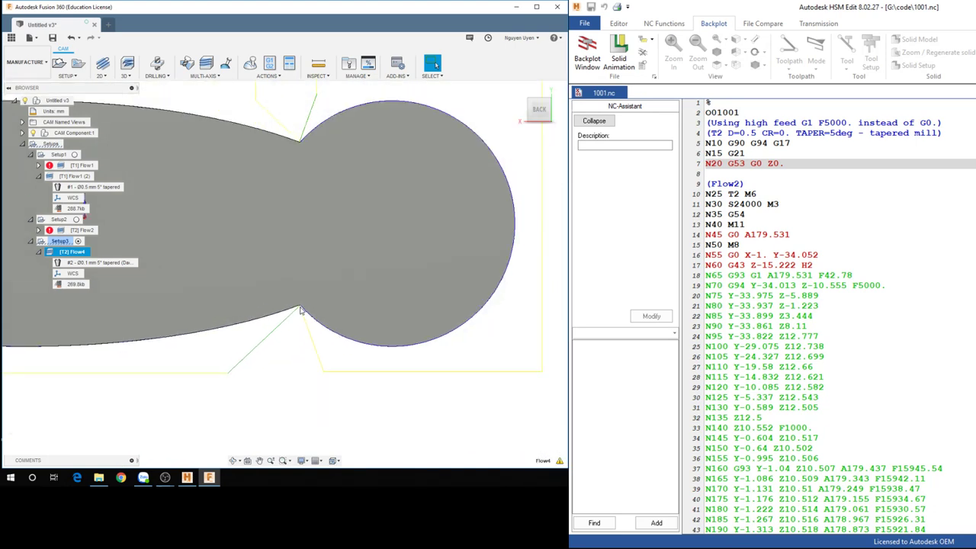
pyautogui.scroll(-2, 300, 309)
pyautogui.scroll(-1, 333, 273)
pyautogui.scroll(-1, 332, 259)
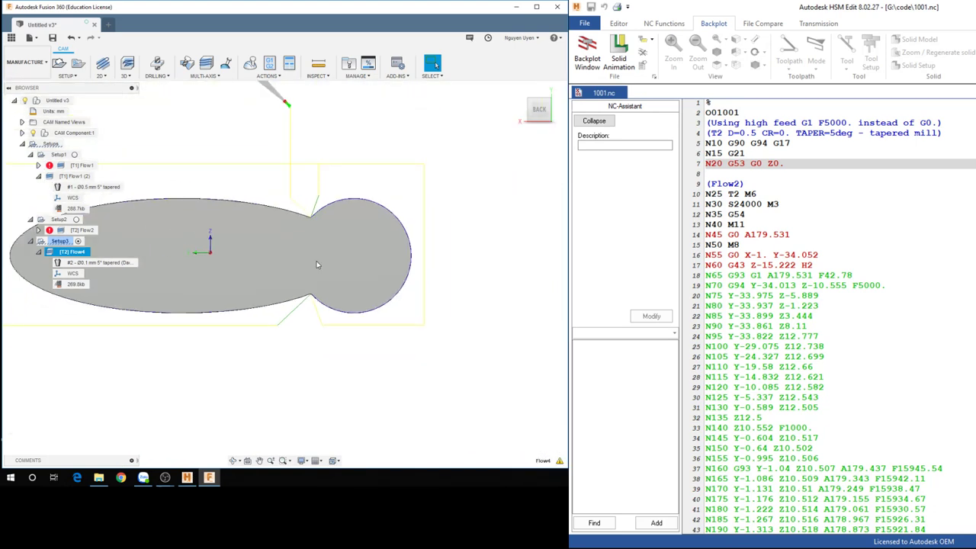
pyautogui.scroll(1, 342, 263)
pyautogui.scroll(-1, 349, 271)
pyautogui.scroll(1, 385, 274)
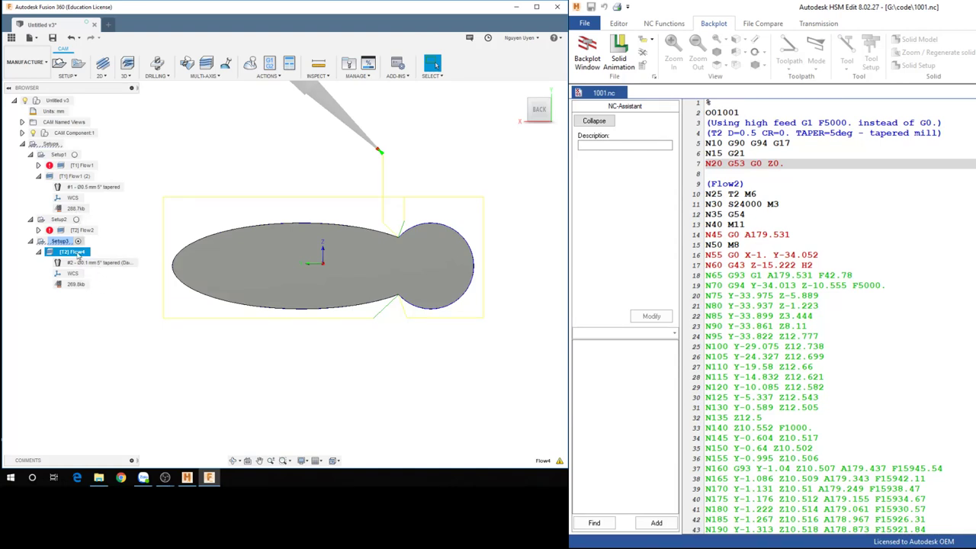
# - Post-process the [T1] Flow1 (2) operation as program 1001, then cancel the save dialog
pyautogui.click(79, 176)
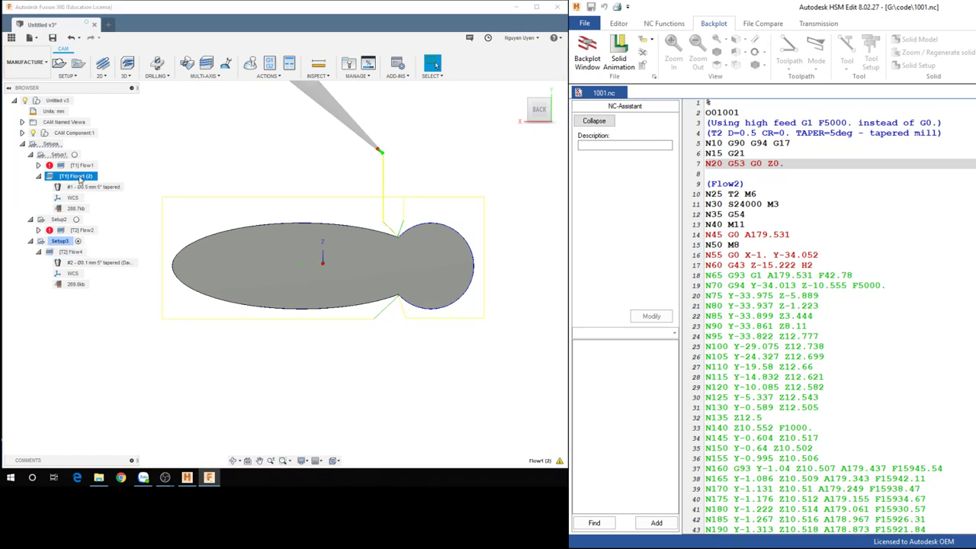
pyautogui.rightClick(79, 177)
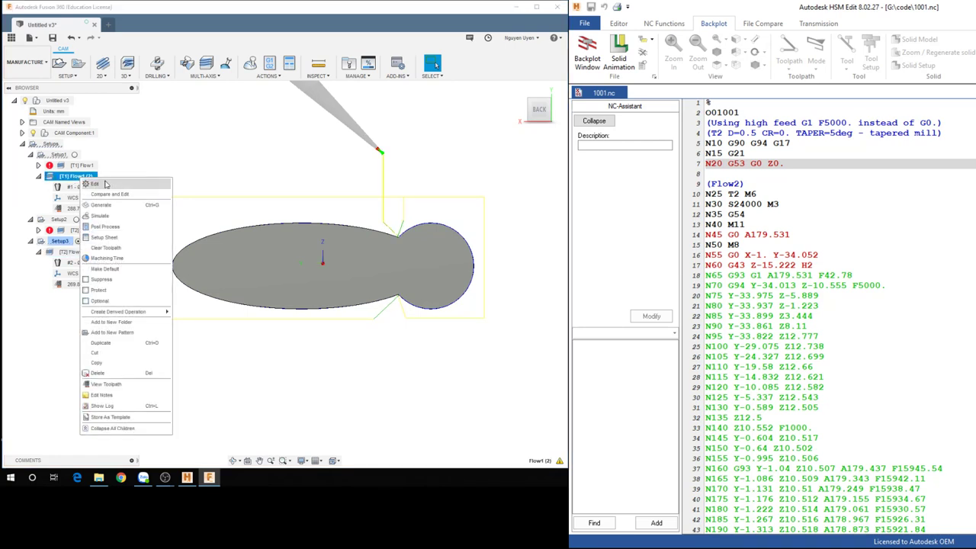
pyautogui.click(106, 226)
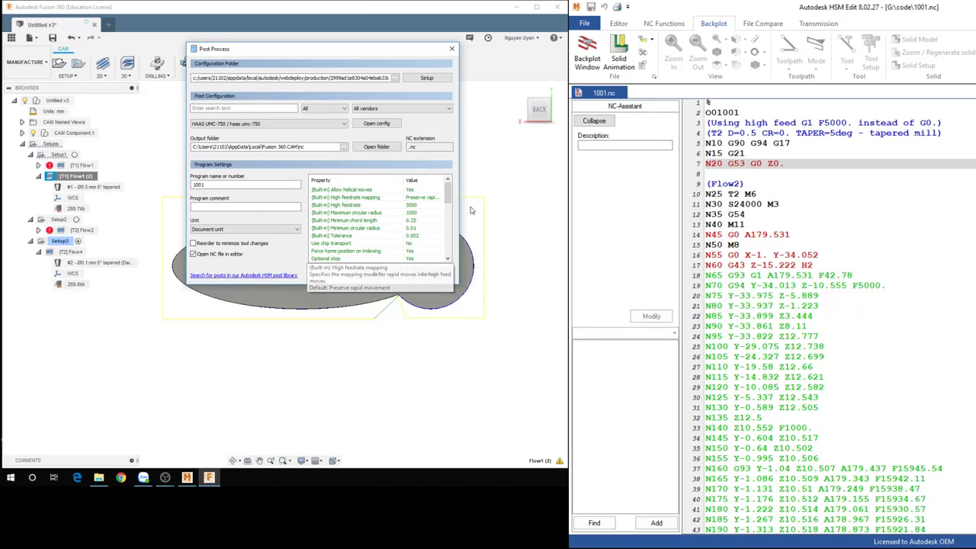
pyautogui.moveTo(449, 194); pyautogui.dragTo(452, 213)
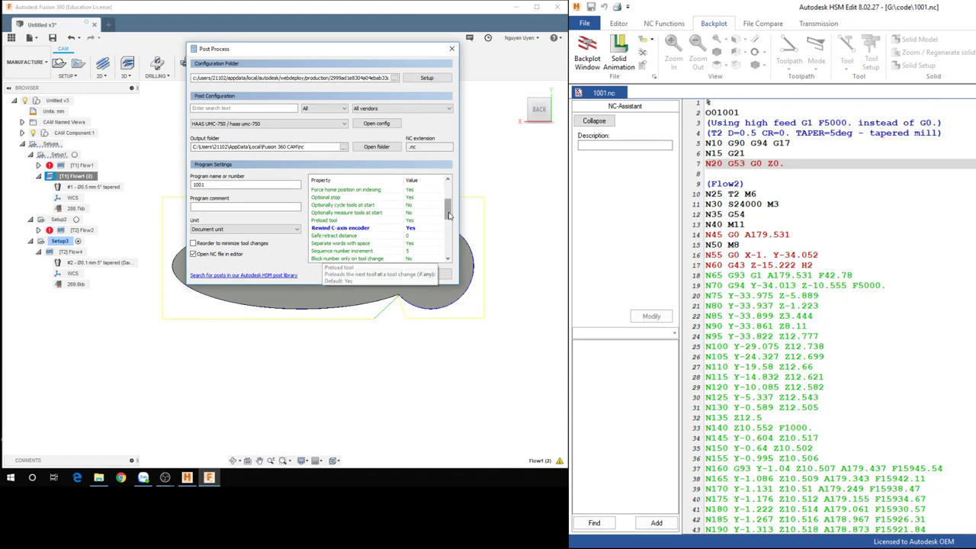
pyautogui.moveTo(449, 216); pyautogui.dragTo(448, 250)
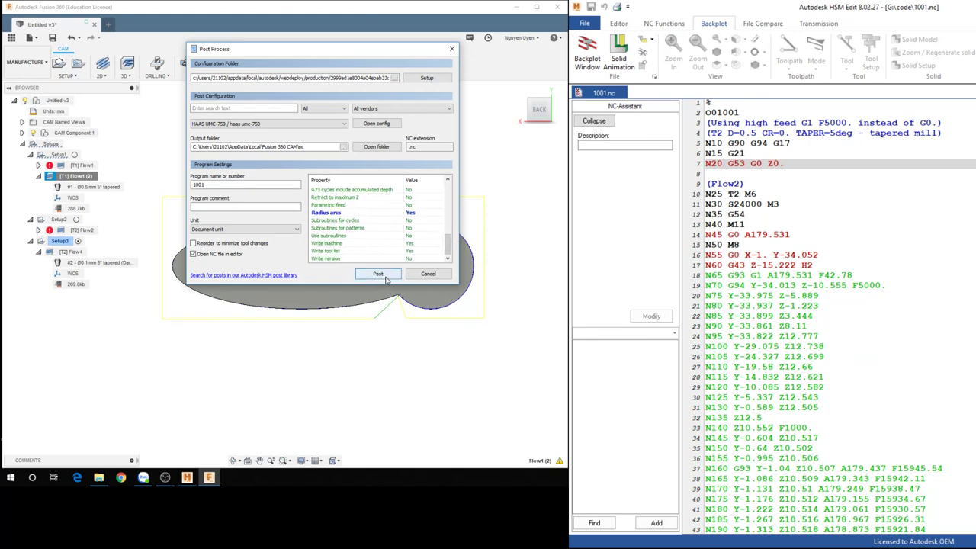
pyautogui.click(378, 274)
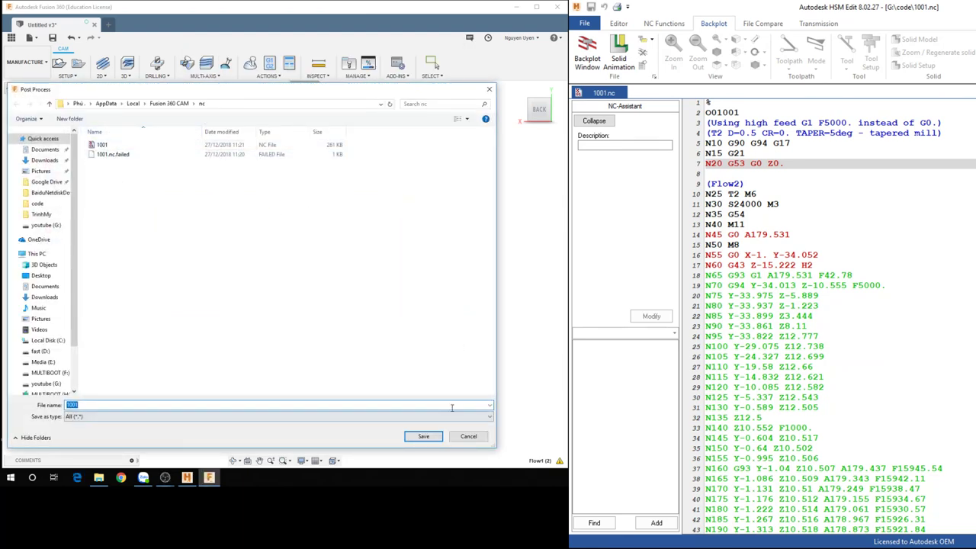
pyautogui.click(470, 438)
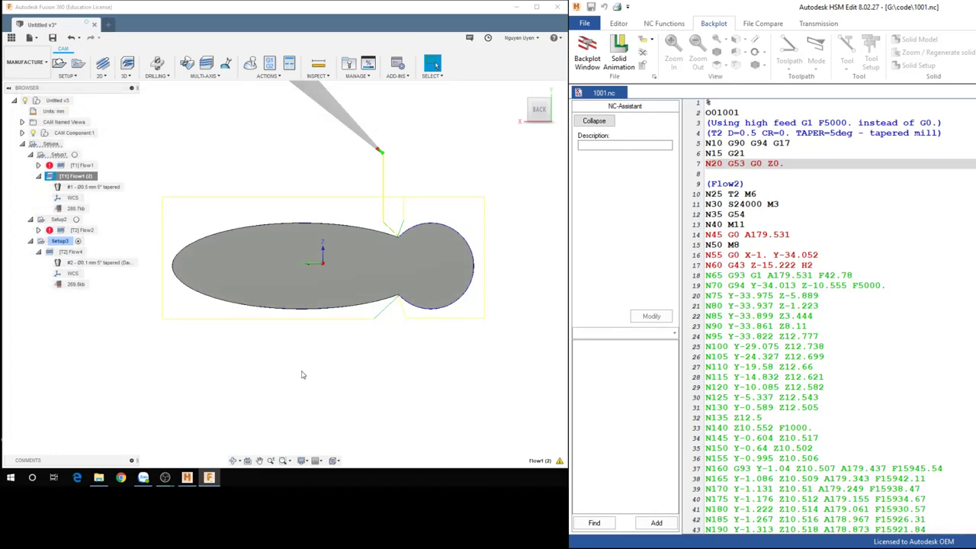
# - Bring the HSM Edit window with 1001.nc to the front
pyautogui.click(187, 477)
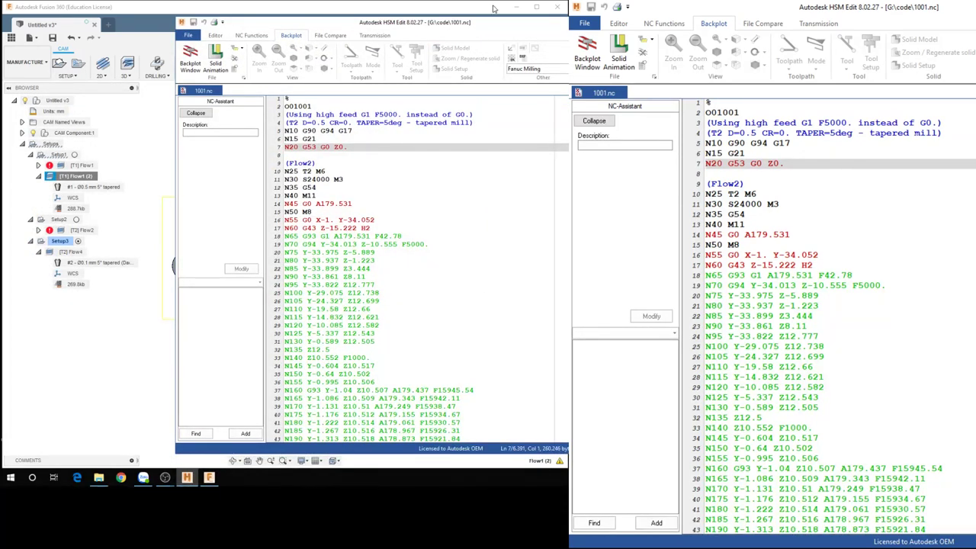
pyautogui.moveTo(490, 29); pyautogui.dragTo(551, 21)
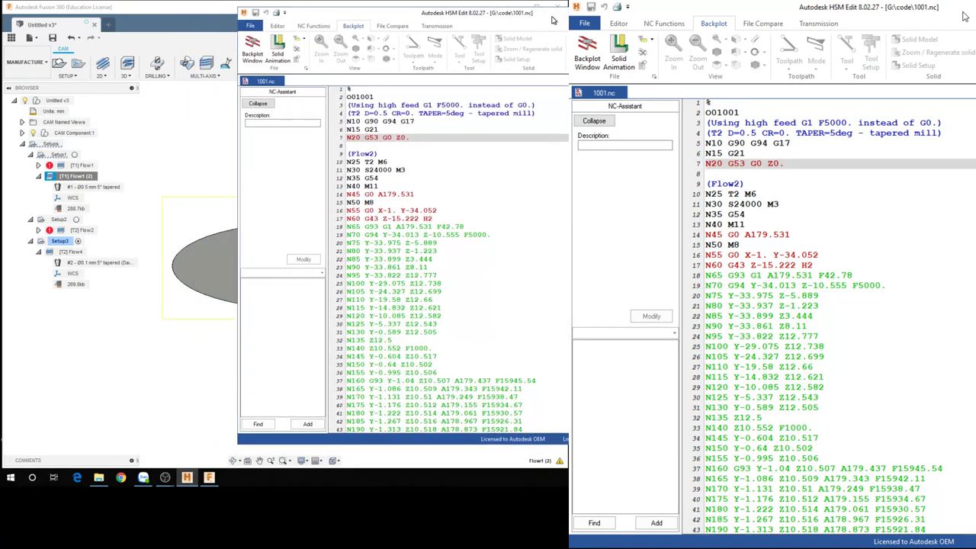
pyautogui.scroll(-1, 441, 227)
pyautogui.scroll(-3, 441, 227)
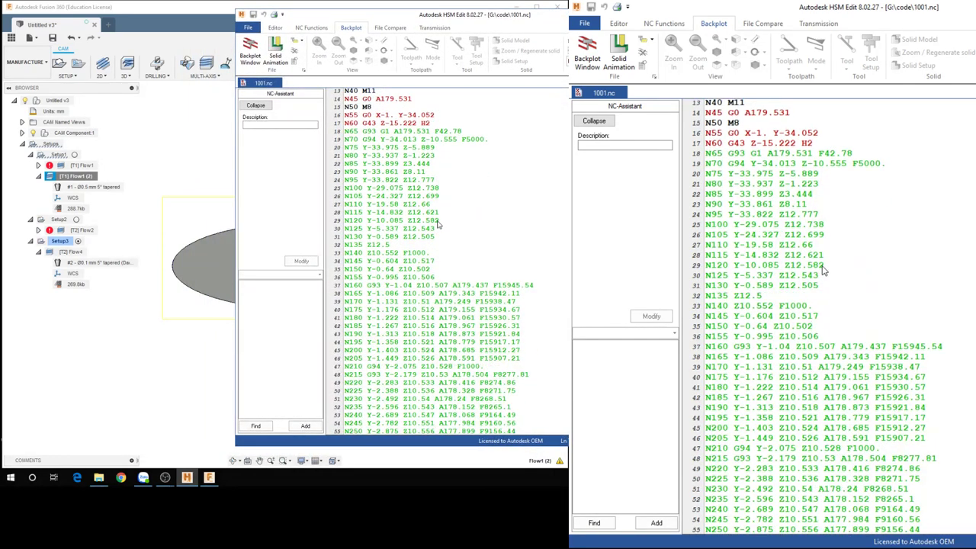
pyautogui.scroll(4, 441, 227)
# - Change the spindle speed on line N30 from S24000 to S20000
pyautogui.click(439, 220)
pyautogui.click(404, 154)
pyautogui.click(374, 116)
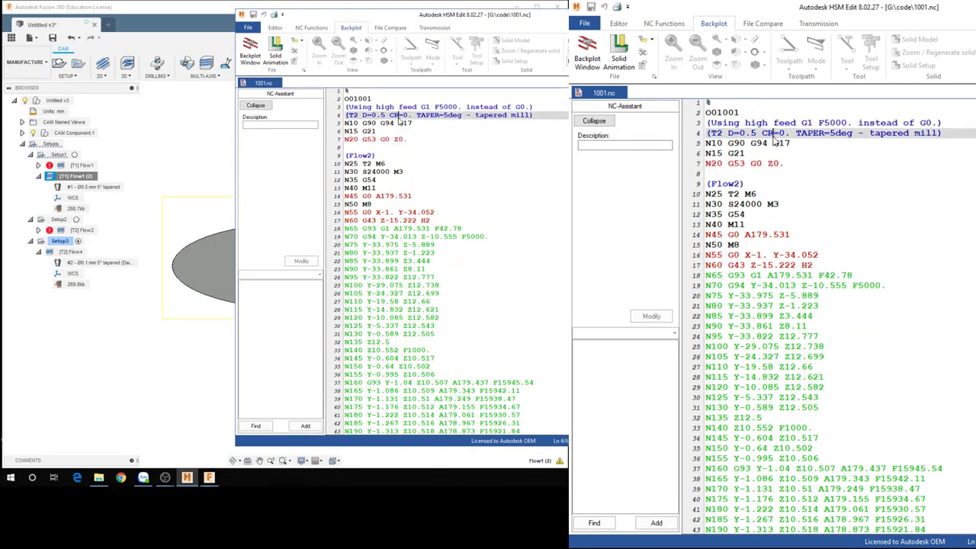
pyautogui.click(368, 181)
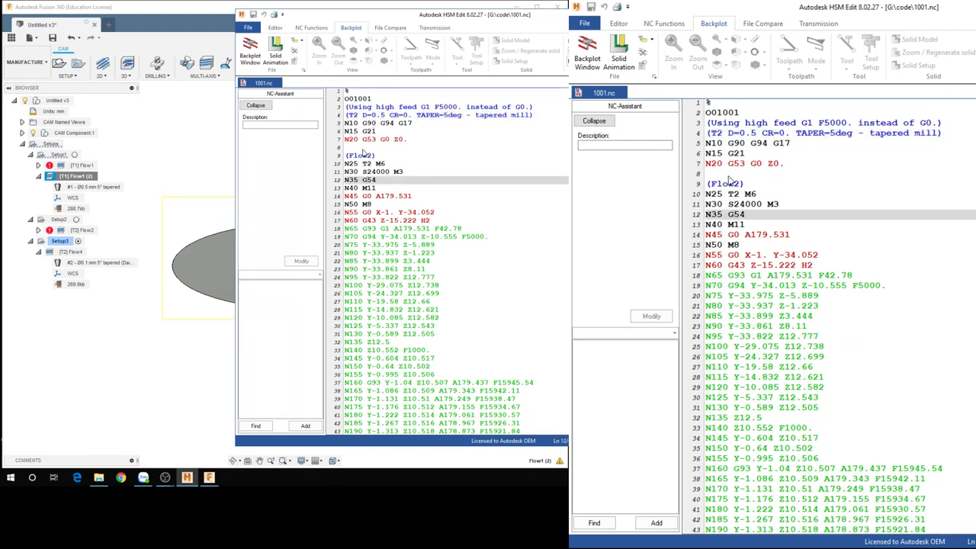
pyautogui.click(372, 173)
pyautogui.click(375, 165)
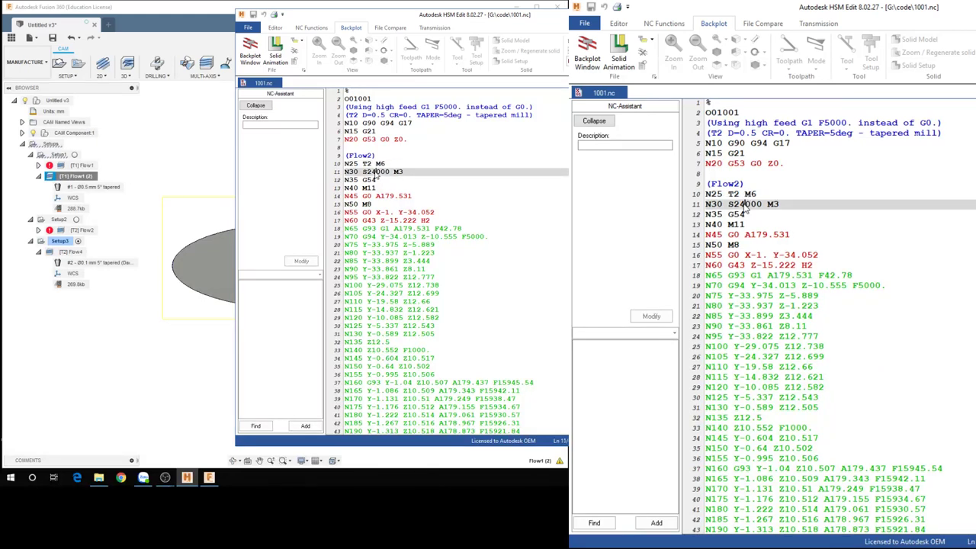
pyautogui.click(376, 173)
pyautogui.click(383, 203)
pyautogui.click(385, 188)
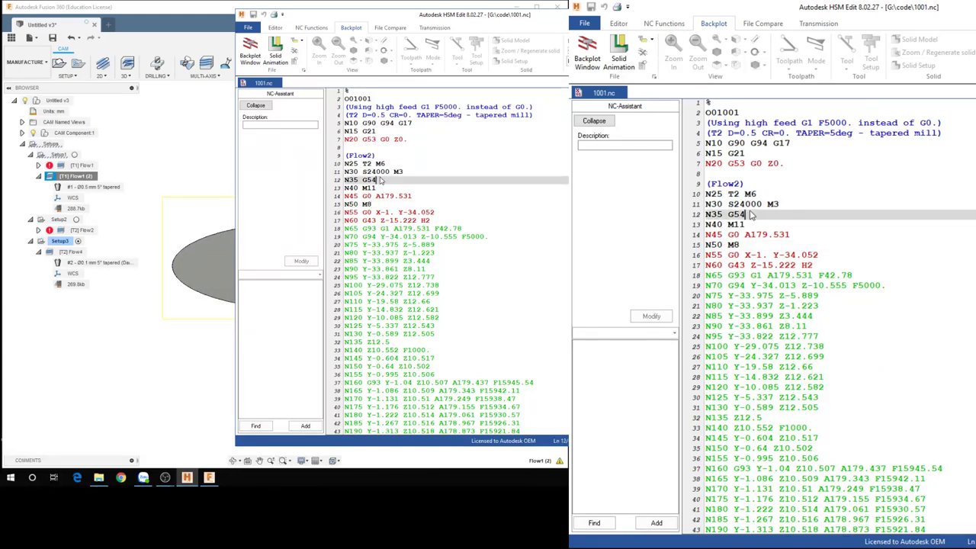
pyautogui.click(375, 173)
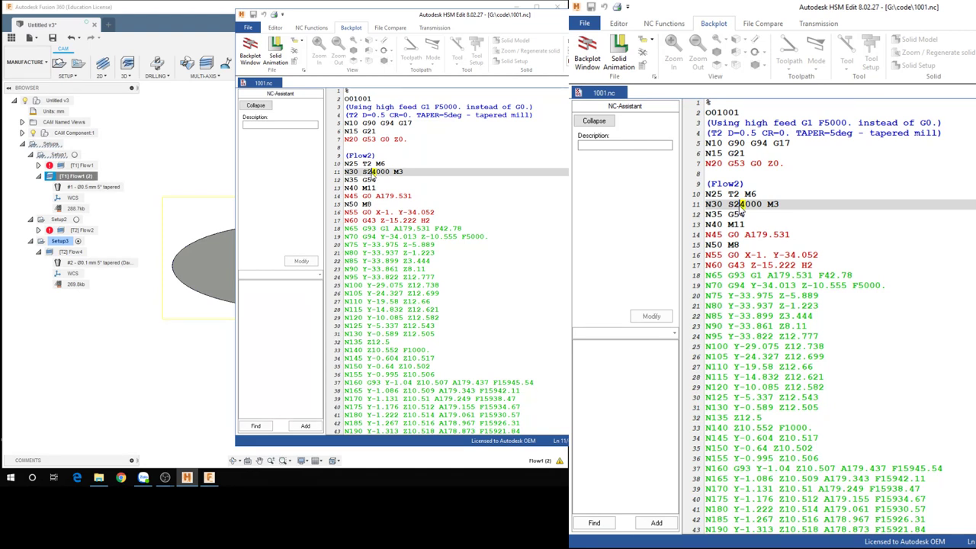
pyautogui.press('BackSpace')
pyautogui.write('0')
pyautogui.click(366, 213)
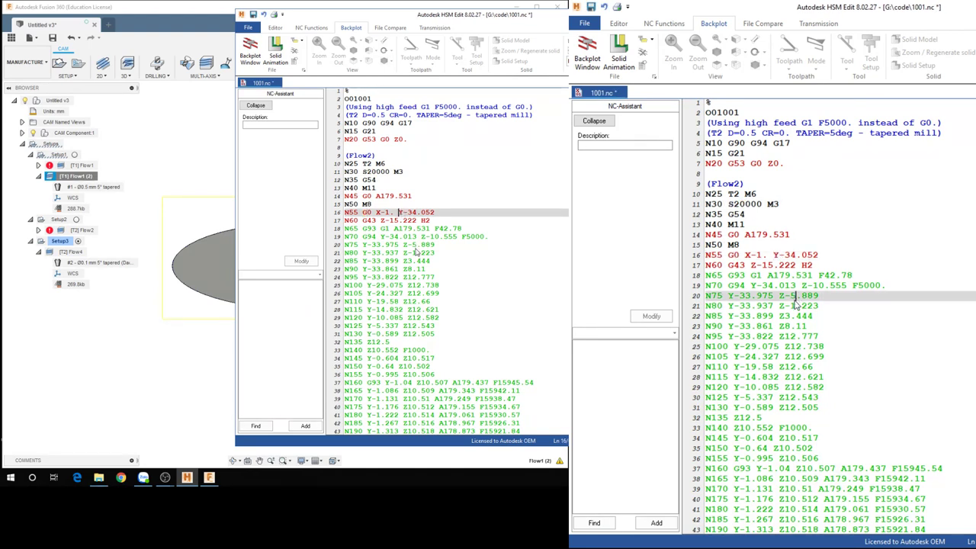
# - Review the program lines from N75 down to N200
pyautogui.moveTo(416, 252); pyautogui.dragTo(473, 245)
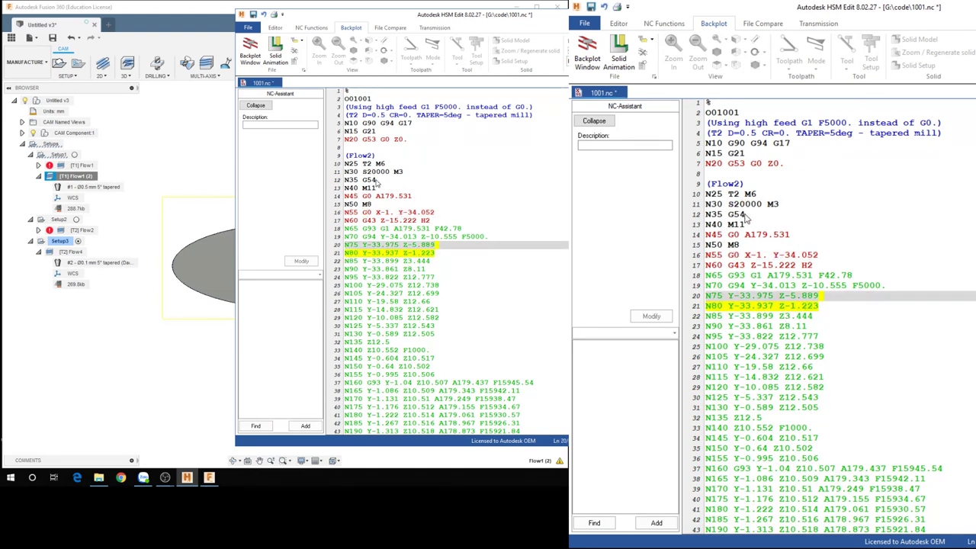
pyautogui.click(373, 174)
pyautogui.click(460, 252)
pyautogui.moveTo(852, 304); pyautogui.dragTo(841, 353)
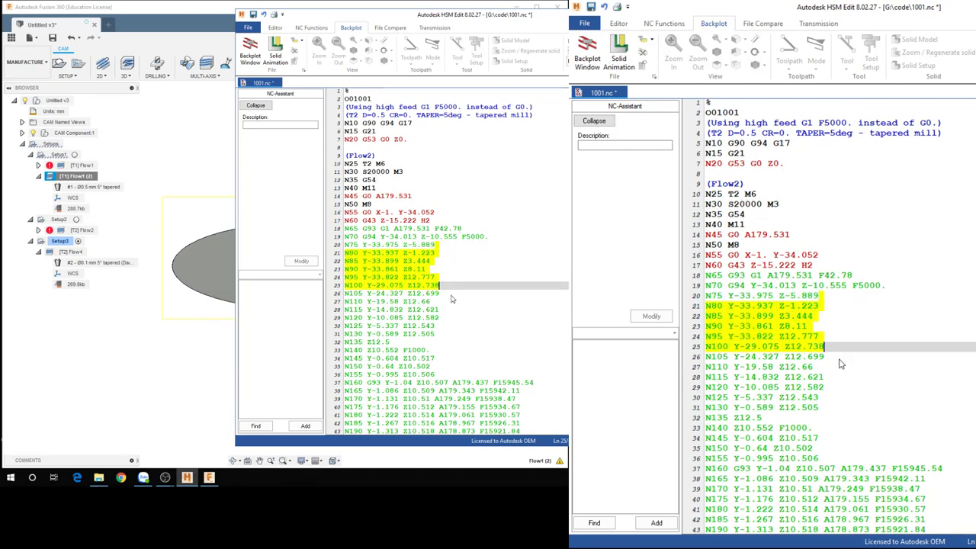
pyautogui.click(841, 353)
pyautogui.scroll(-7, 835, 358)
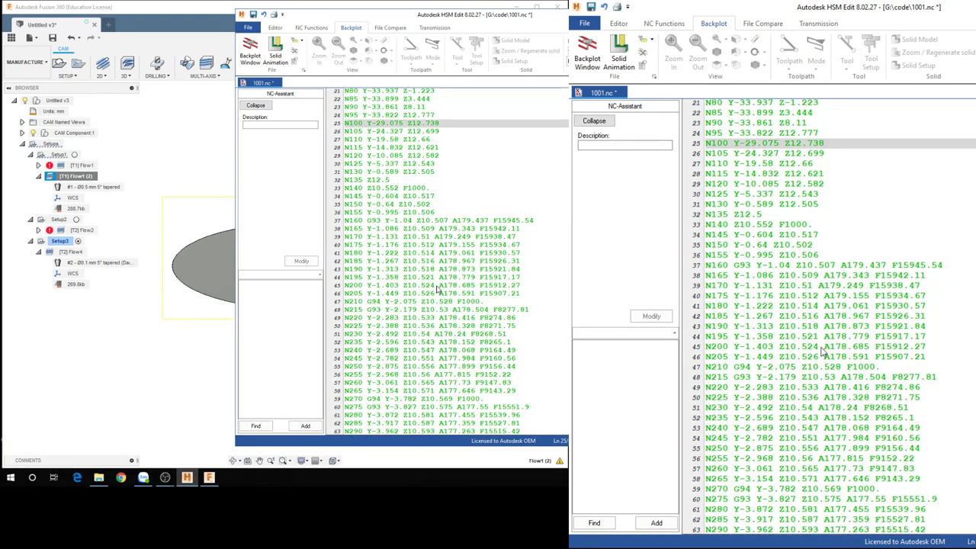
pyautogui.scroll(5, 821, 339)
pyautogui.scroll(-4, 827, 381)
pyautogui.scroll(-1, 829, 404)
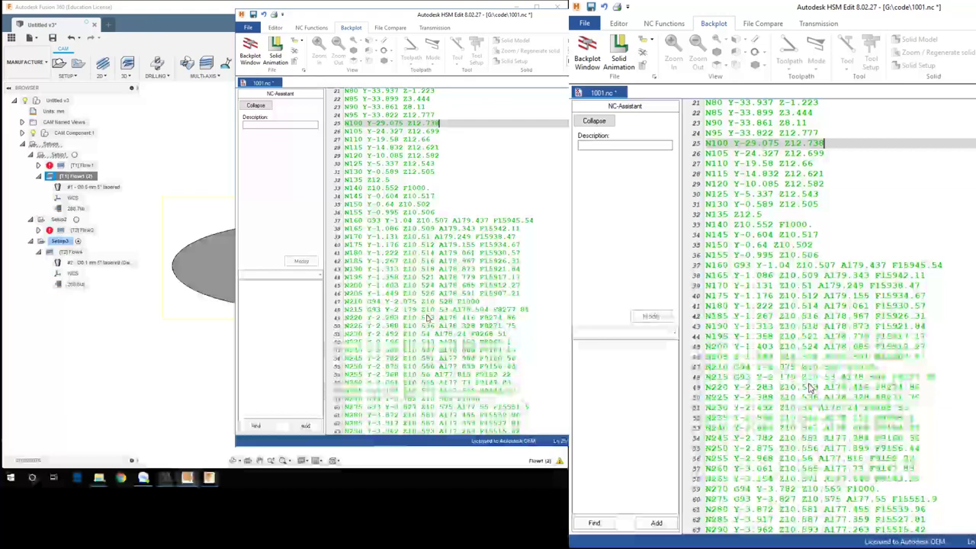
pyautogui.click(826, 307)
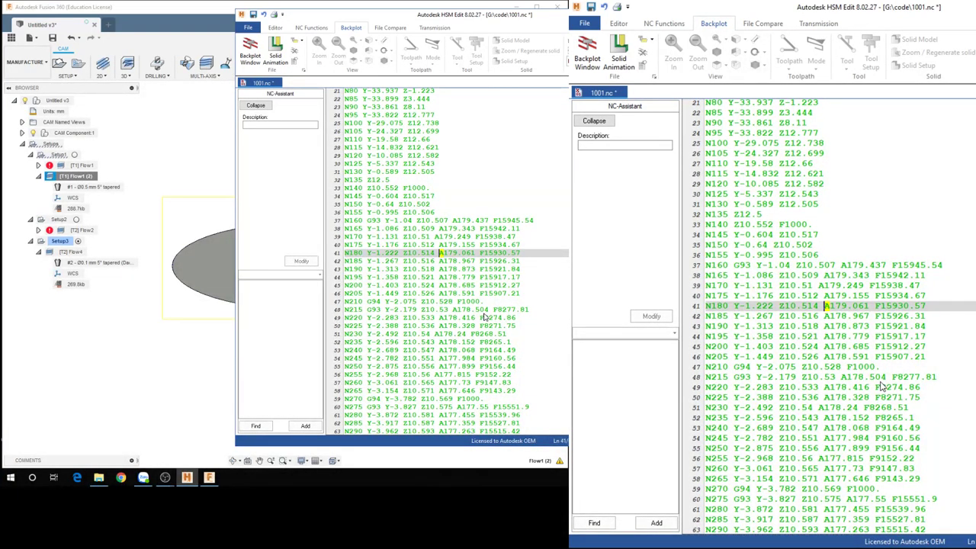
pyautogui.scroll(1, 882, 386)
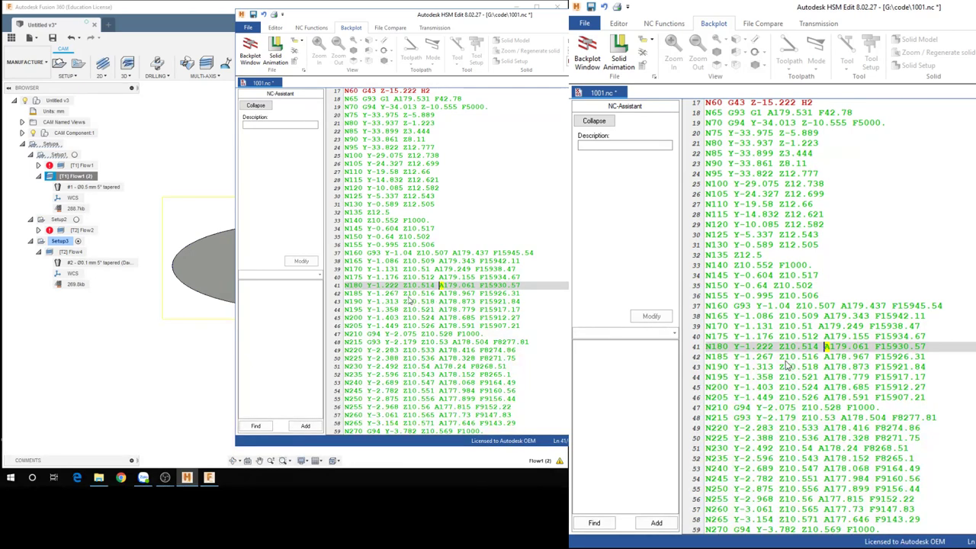
pyautogui.click(755, 286)
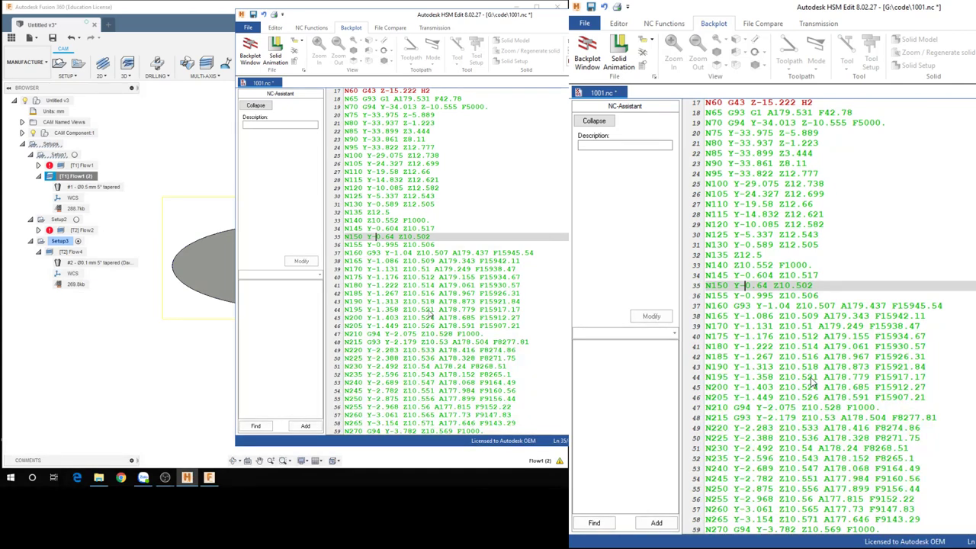
pyautogui.click(778, 386)
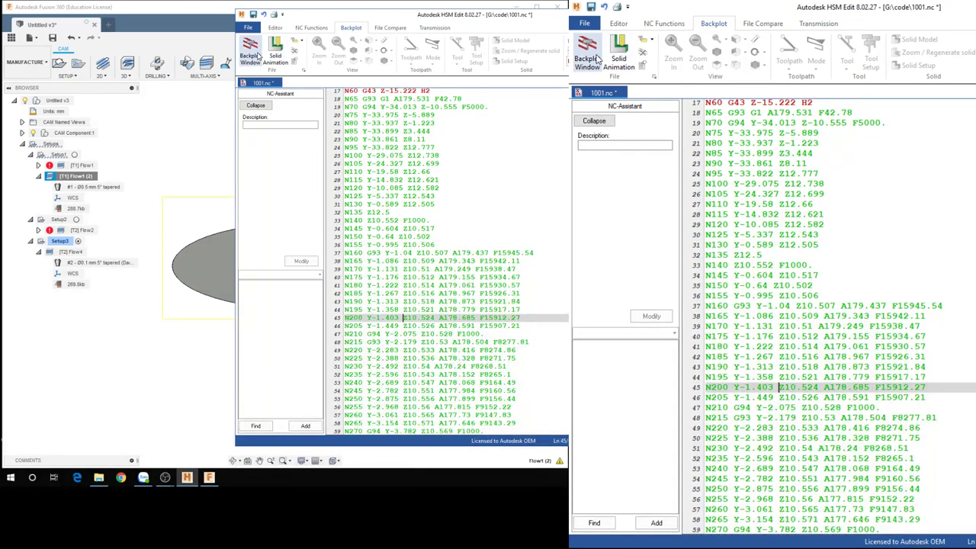
# - Backplot 1001.nc, rotate the 3D view, step the tool through the program, and close HSM Edit
pyautogui.click(599, 60)
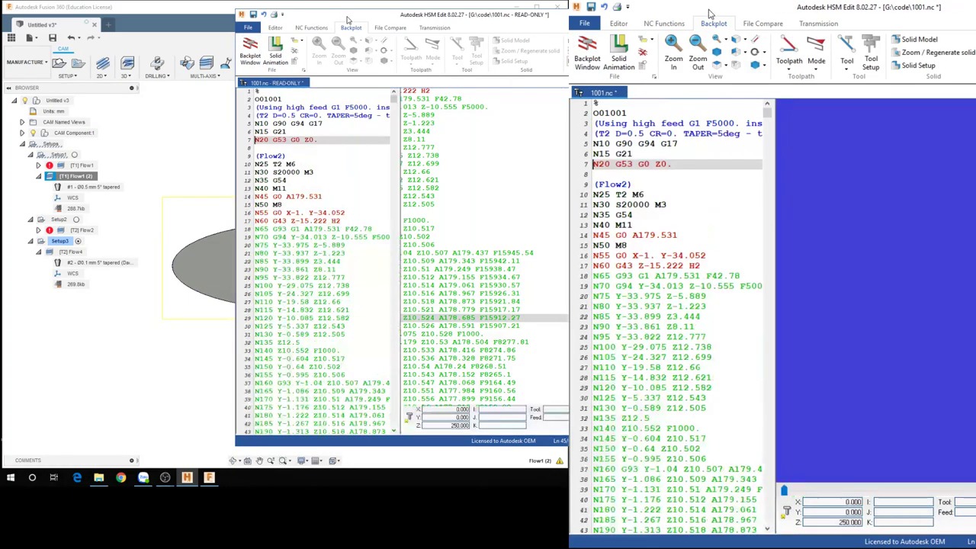
pyautogui.moveTo(347, 19)
pyautogui.mouseDown()
pyautogui.moveTo(311, 28)
pyautogui.moveTo(163, 22)
pyautogui.mouseUp()
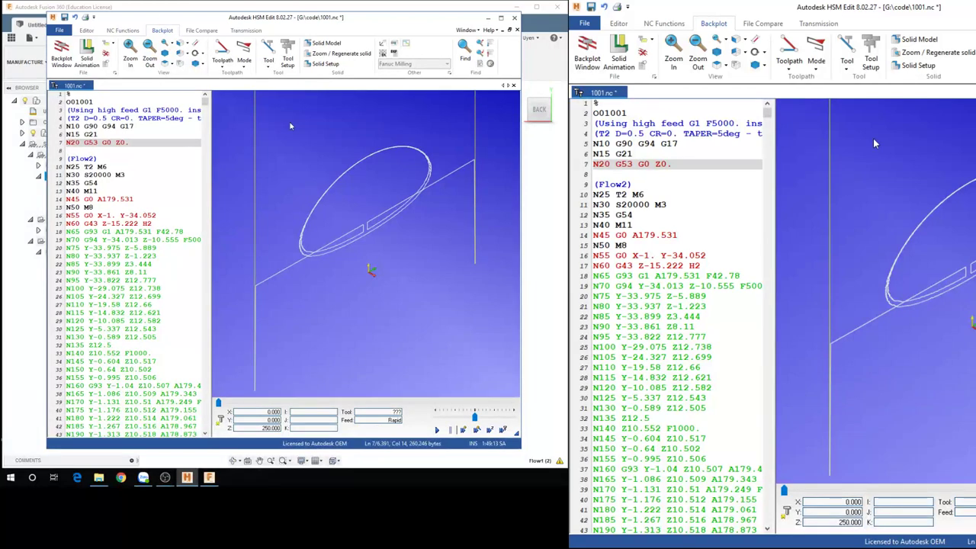
pyautogui.moveTo(331, 216); pyautogui.dragTo(321, 231)
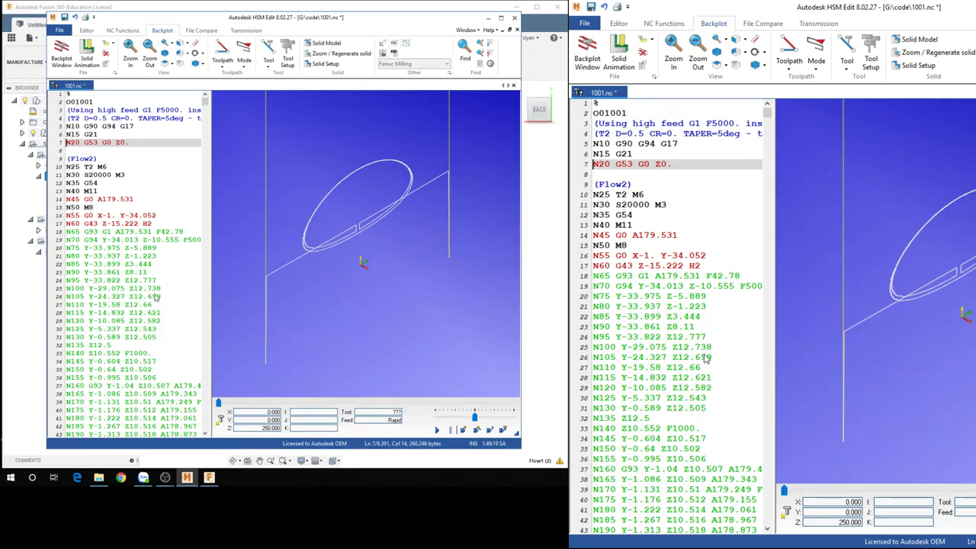
pyautogui.press('space')
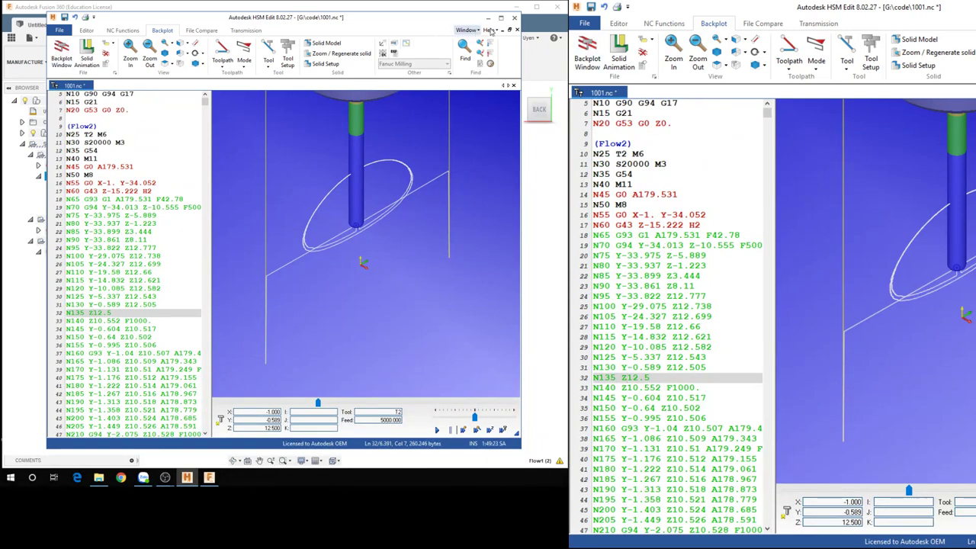
pyautogui.click(514, 18)
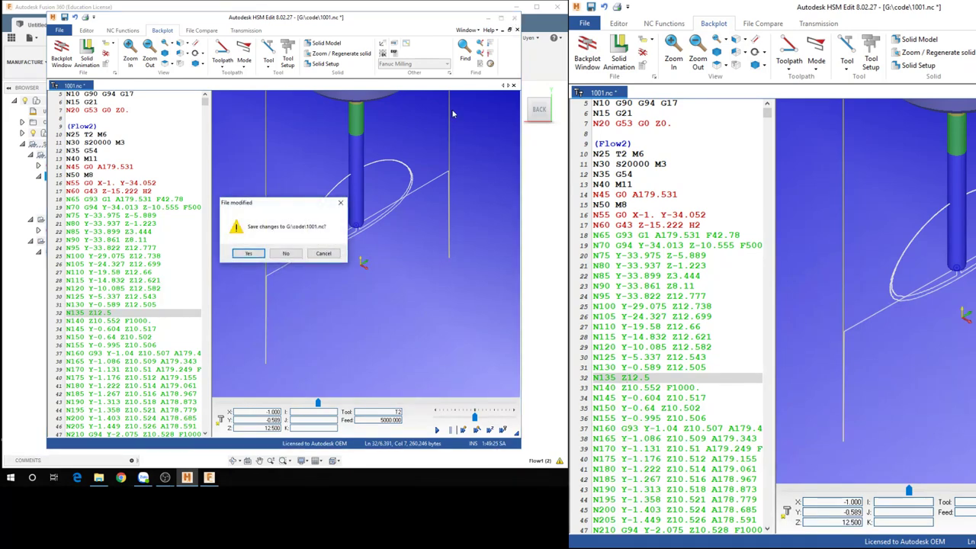
# - Answer the save-changes prompt, then orbit the part from top view into a tilted 3D view
pyautogui.click(254, 255)
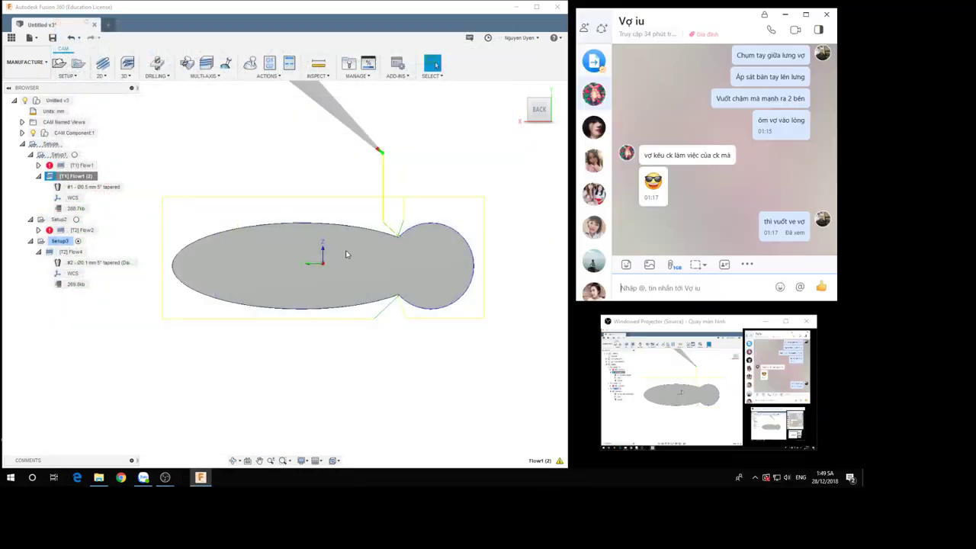
pyautogui.keyDown('shift'); pyautogui.moveTo(316, 198); pyautogui.dragTo(331, 203, button='middle'); pyautogui.keyUp('shift')
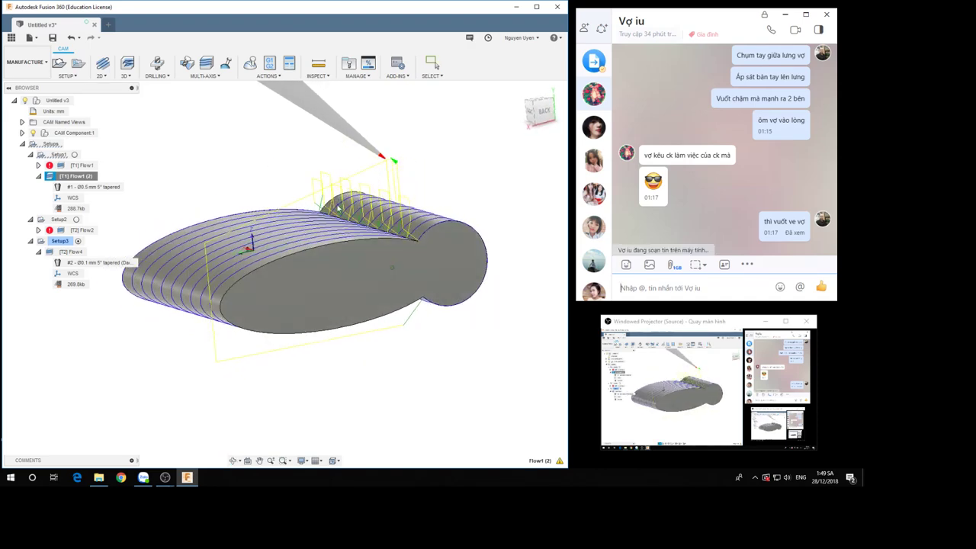
pyautogui.keyDown('shift'); pyautogui.moveTo(336, 206); pyautogui.dragTo(355, 203, button='middle'); pyautogui.keyUp('shift')
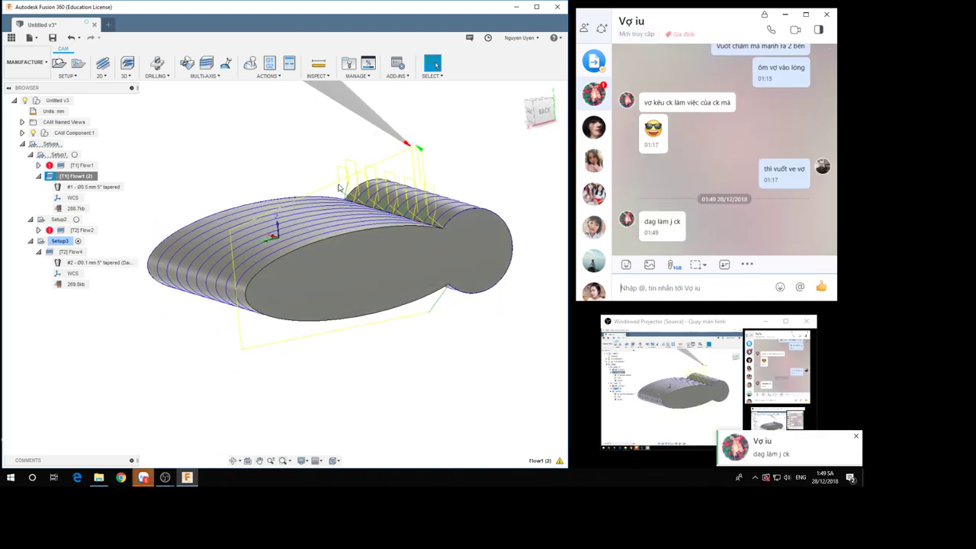